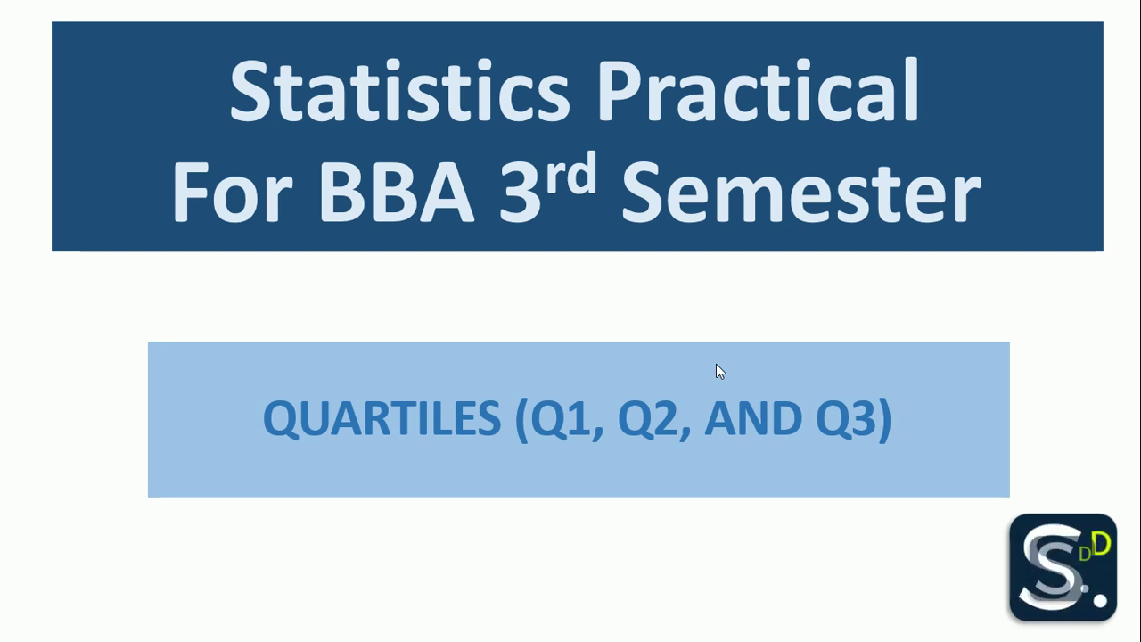
Step: Advance past the quartiles title slide and open the embedded Excel quartile worksheet
click(719, 371)
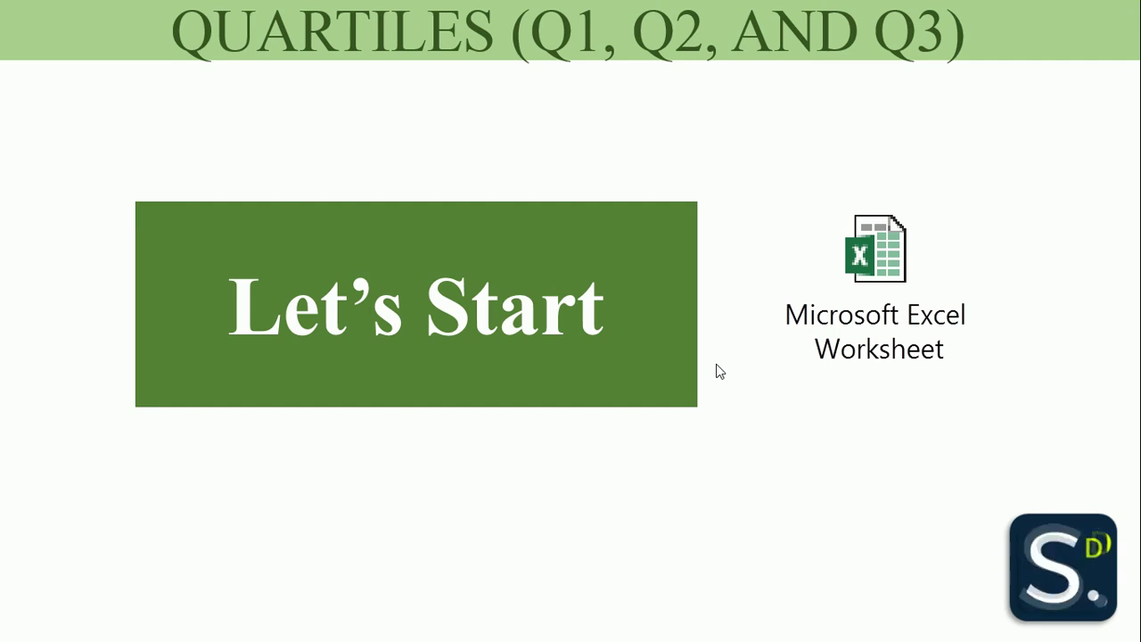
click(898, 323)
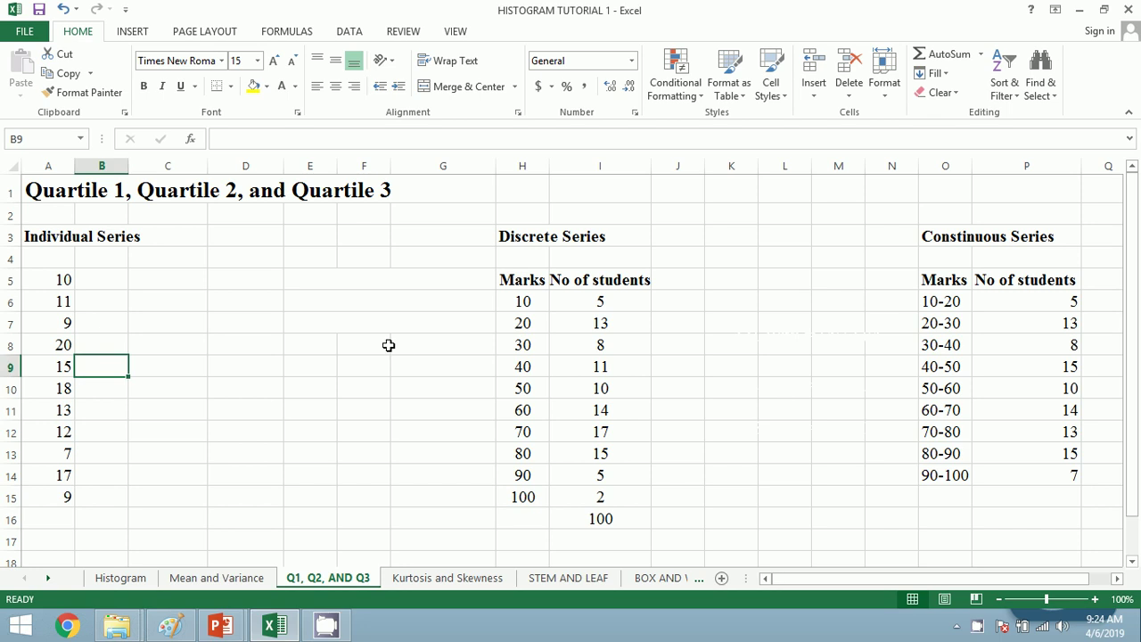
Step: Review the sheet title and the Individual Series and Discrete Series headings
click(53, 195)
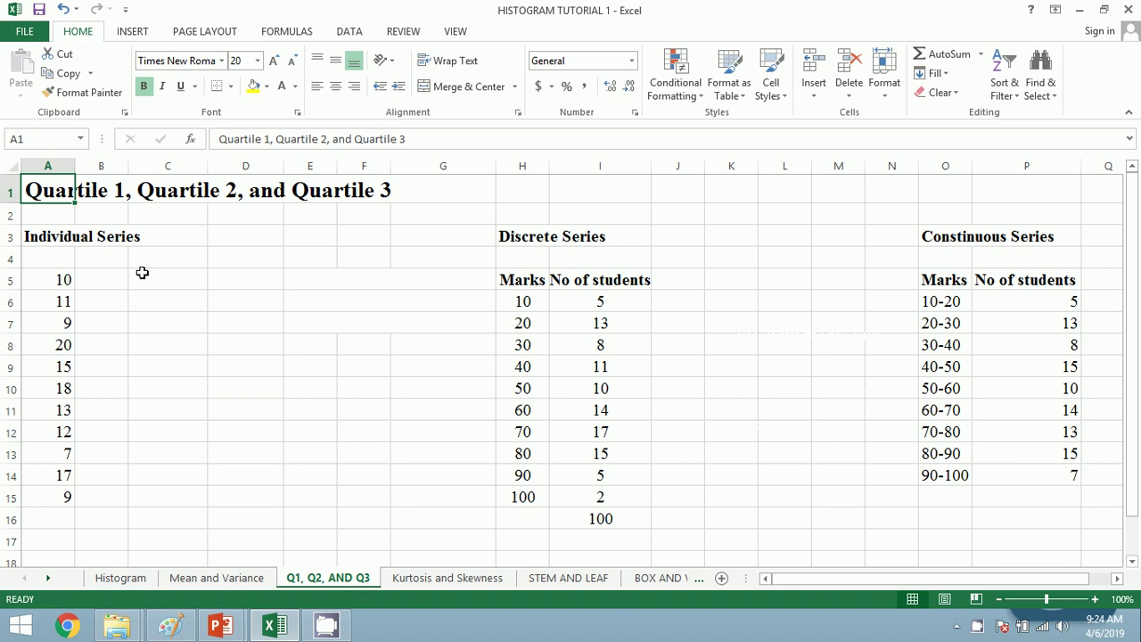
click(52, 238)
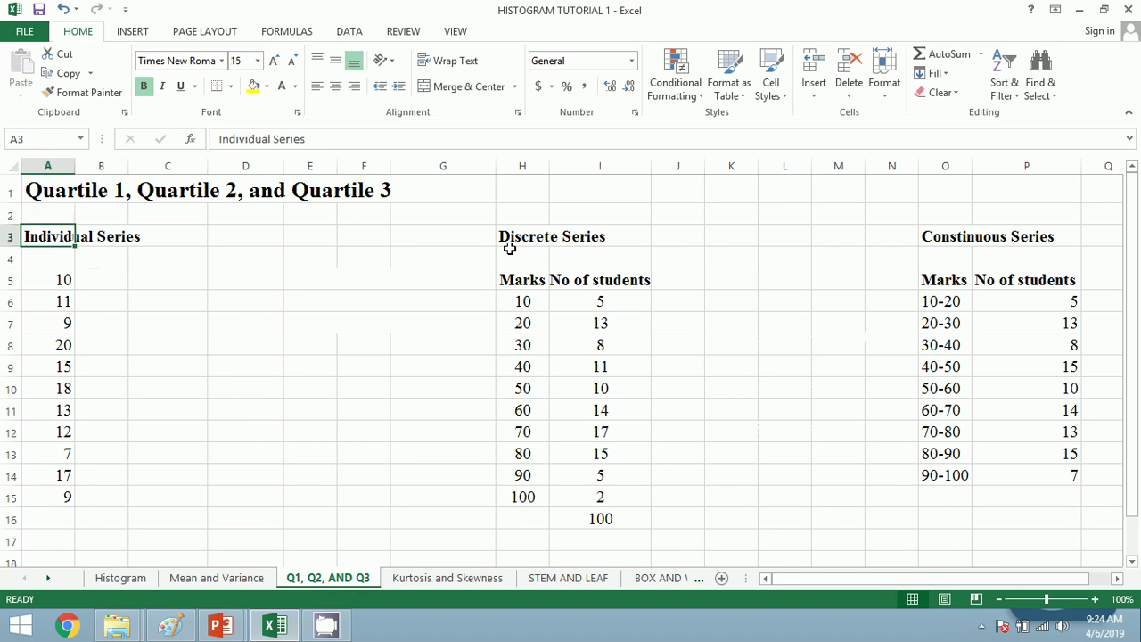
click(513, 250)
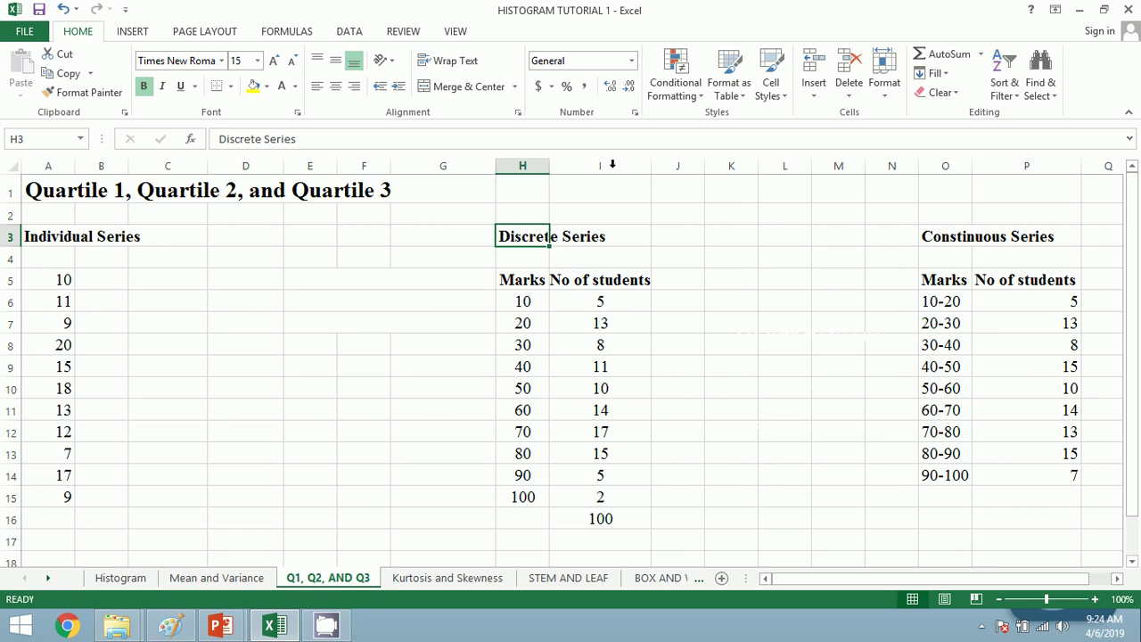
Step: Reword the O3 continuous series heading to 'Comtinuous series'
click(946, 237)
double_click(949, 239)
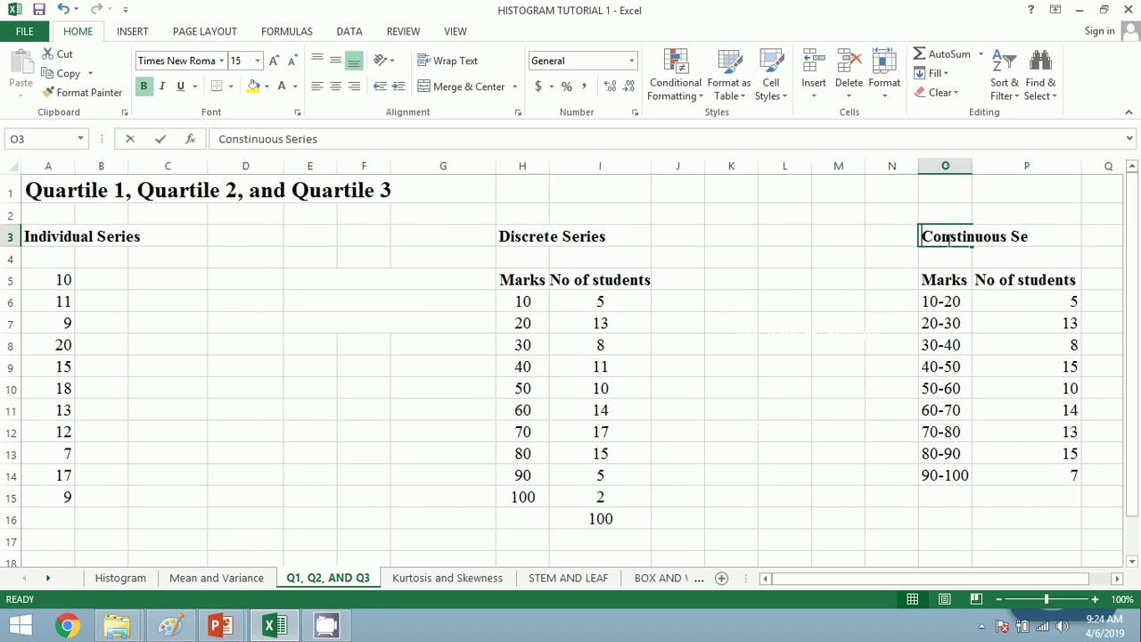
text(C)
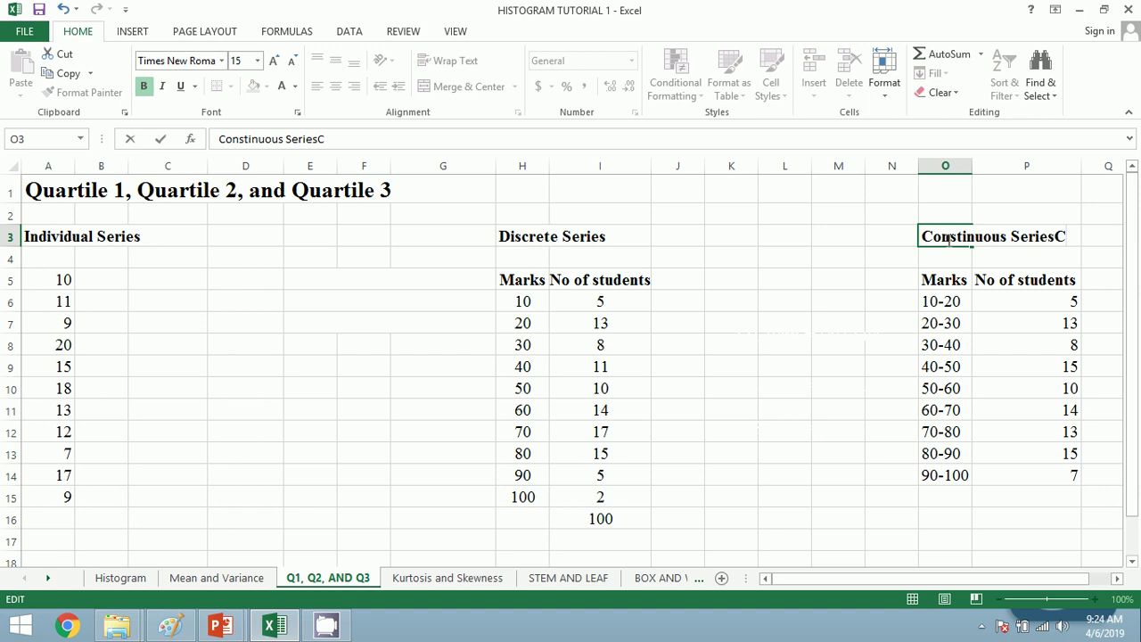
key(BackSpace)
key(BackSpace)
key(BackSpace)
key(BackSpace)
key(BackSpace)
key(BackSpace)
key(BackSpace)
key(BackSpace)
key(BackSpace)
key(BackSpace)
key(BackSpace)
key(BackSpace)
key(BackSpace)
key(BackSpace)
key(BackSpace)
key(BackSpace)
key(BackSpace)
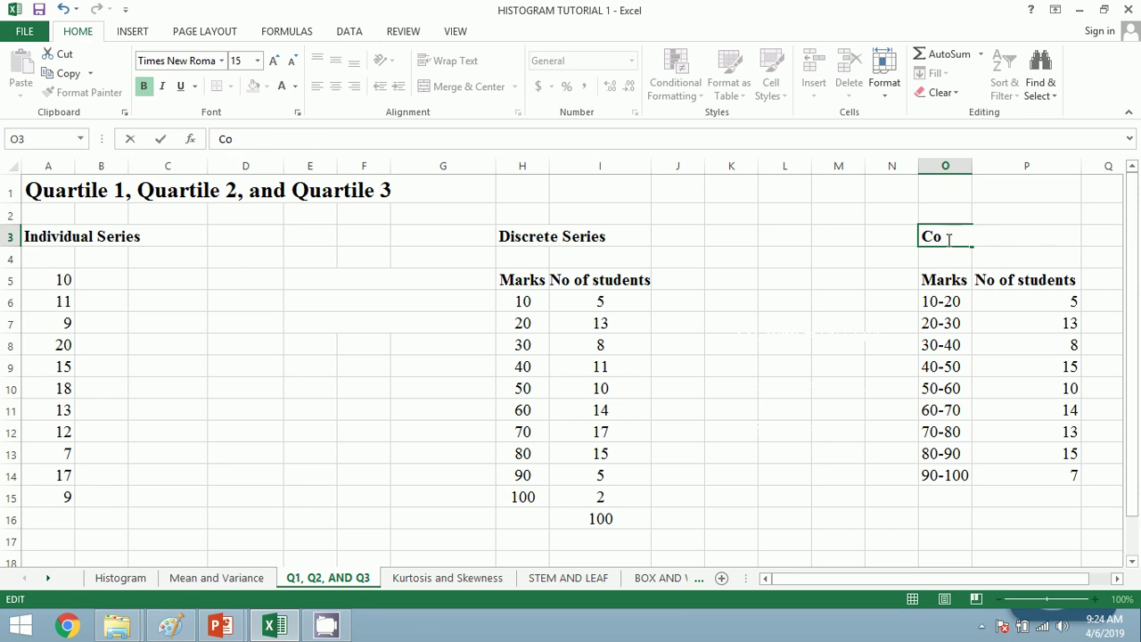
text(mtinuous series)
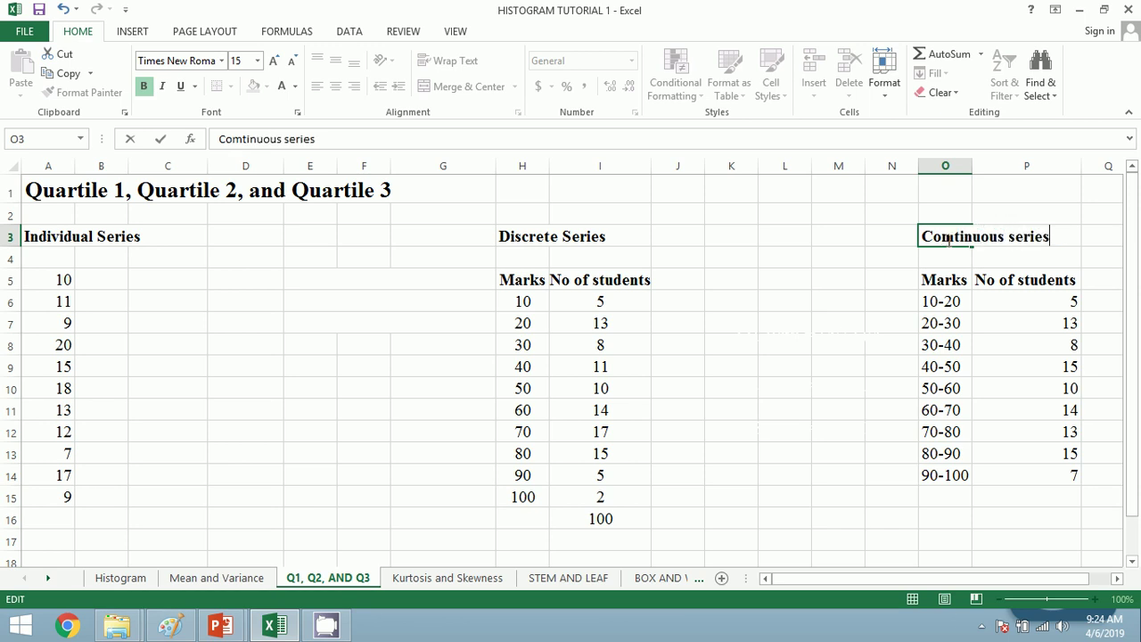
key(Return)
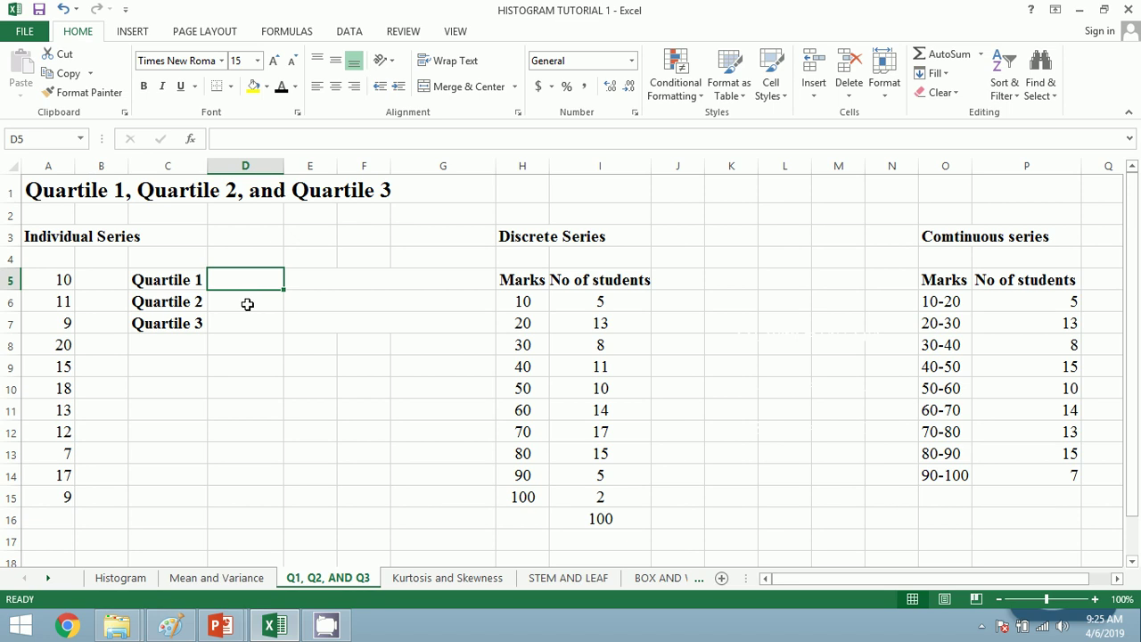
Step: Enter =QUARTILE(A5:A15,1) in D5, giving 9.5 as Quartile 1
text(=)
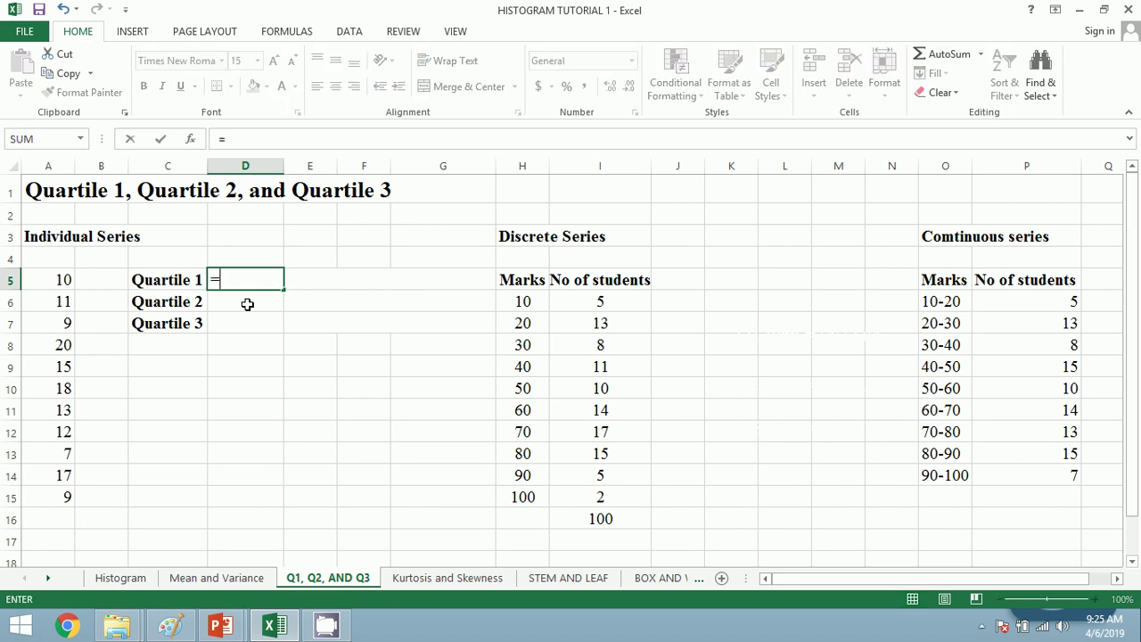
text(QUARTIL)
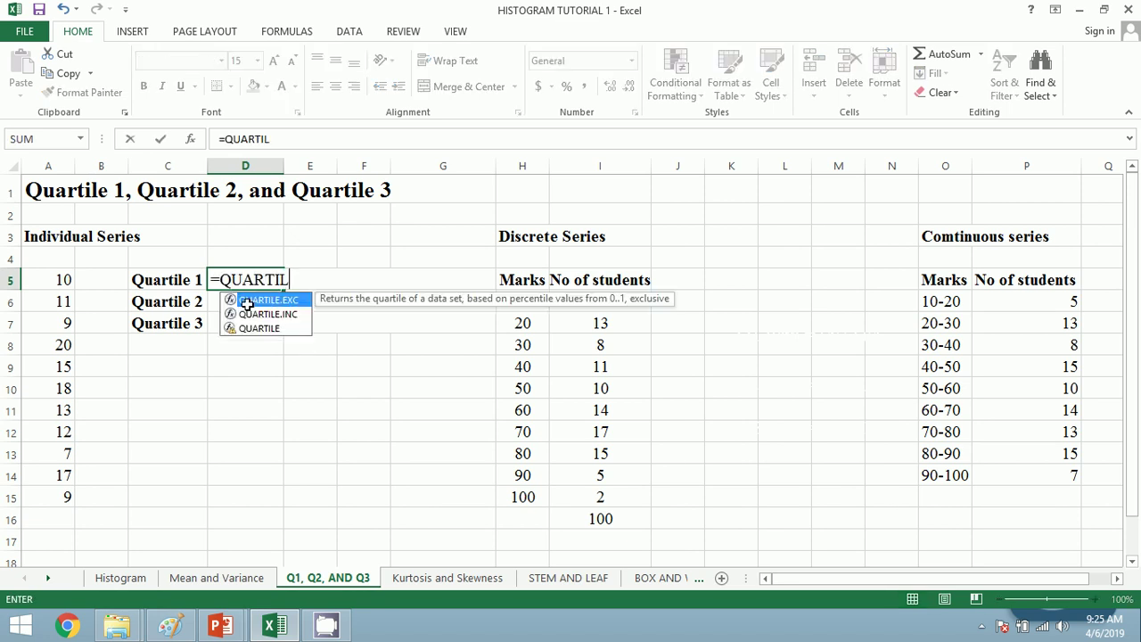
text(E()
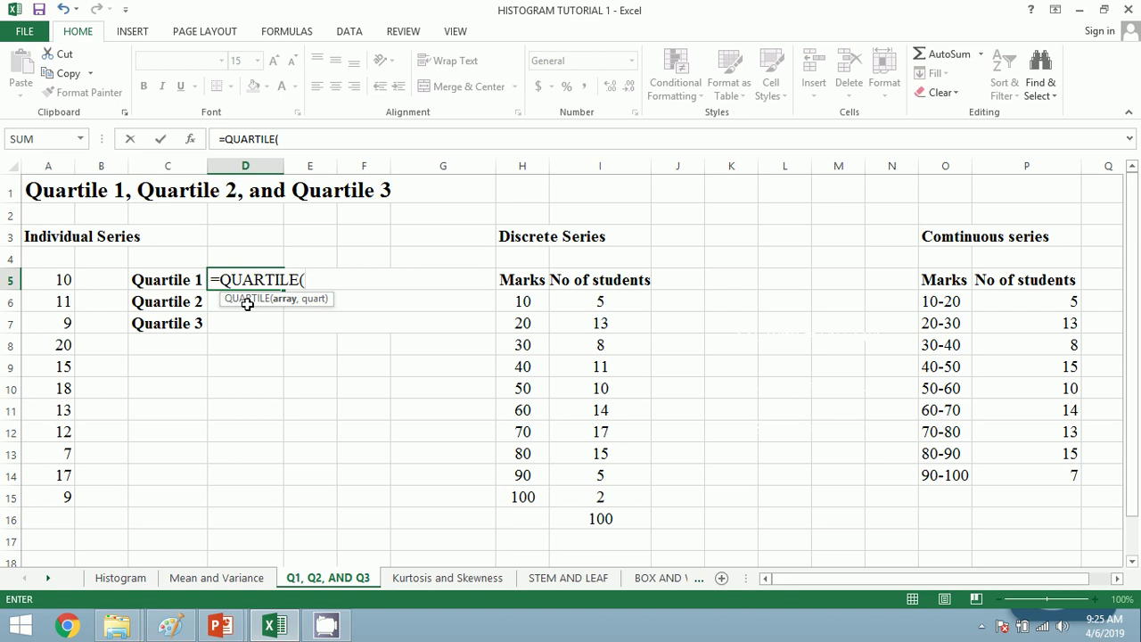
click(46, 278)
key(ctrl+shift+Down)
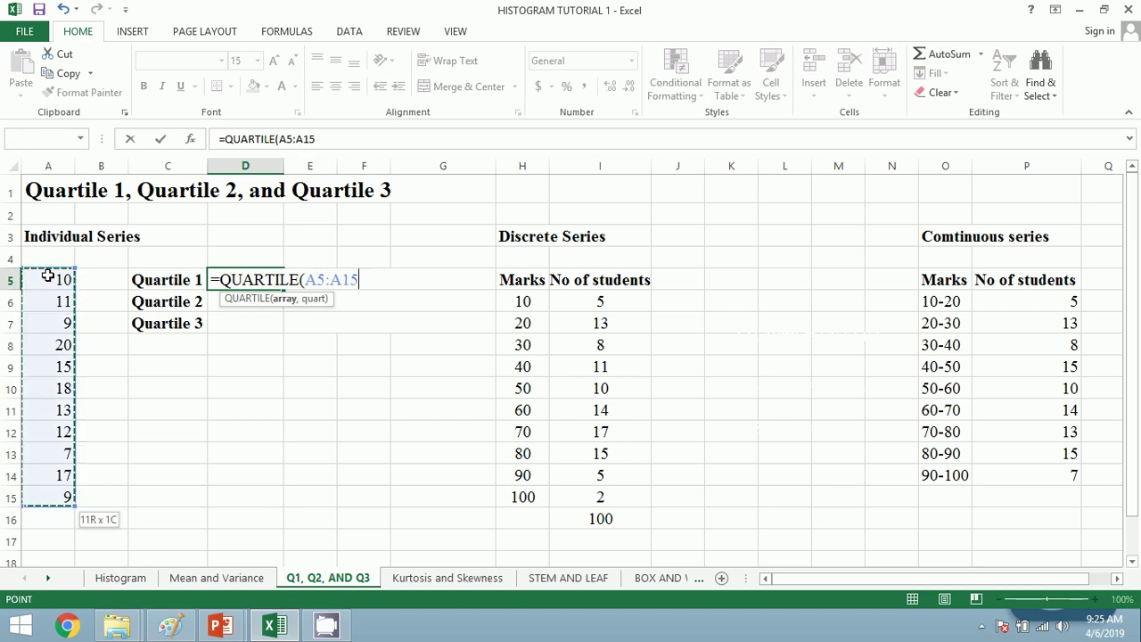
text(,)
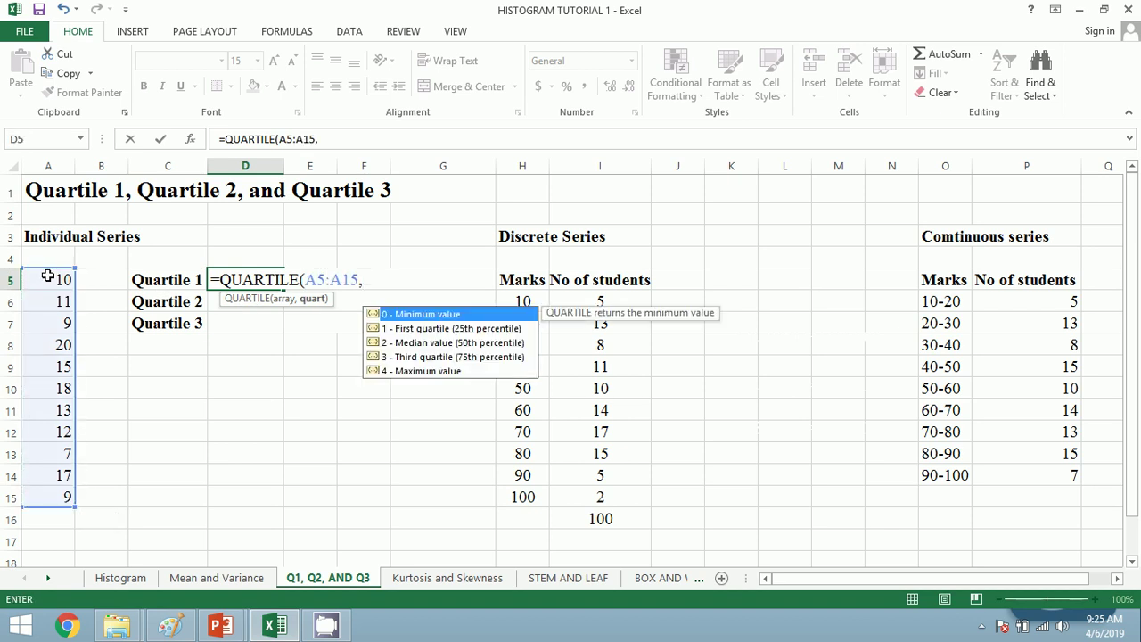
double_click(412, 330)
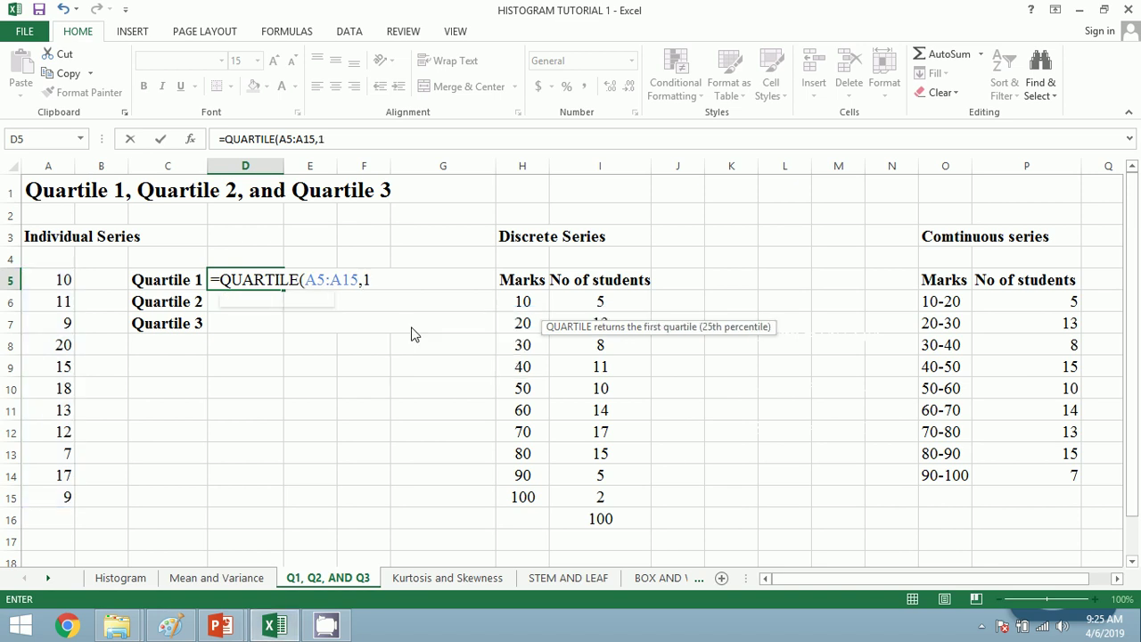
text())
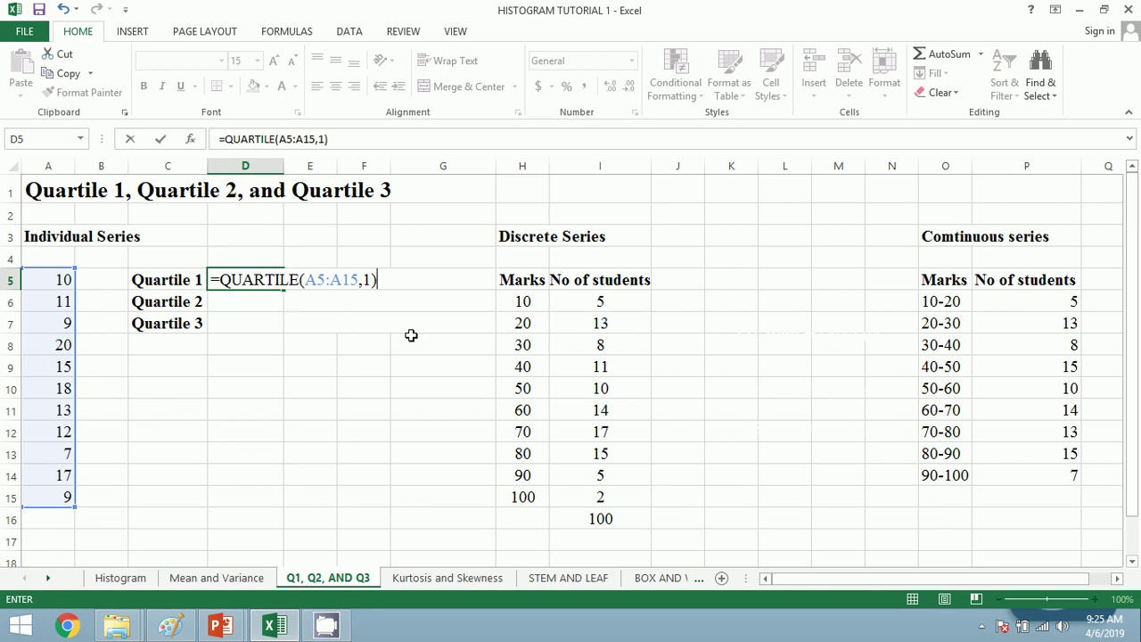
key(Return)
key(Up)
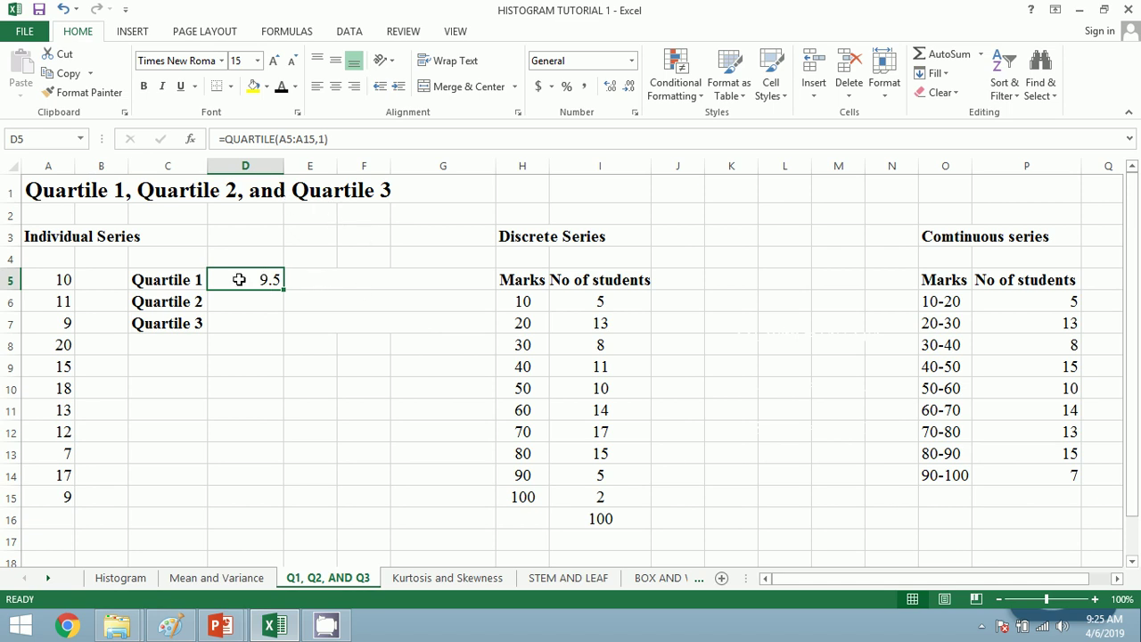
Step: Paste the quartile formula text beside the results, starting in E5
click(305, 282)
text('=QUARTILE($A$5:$A$15,1))
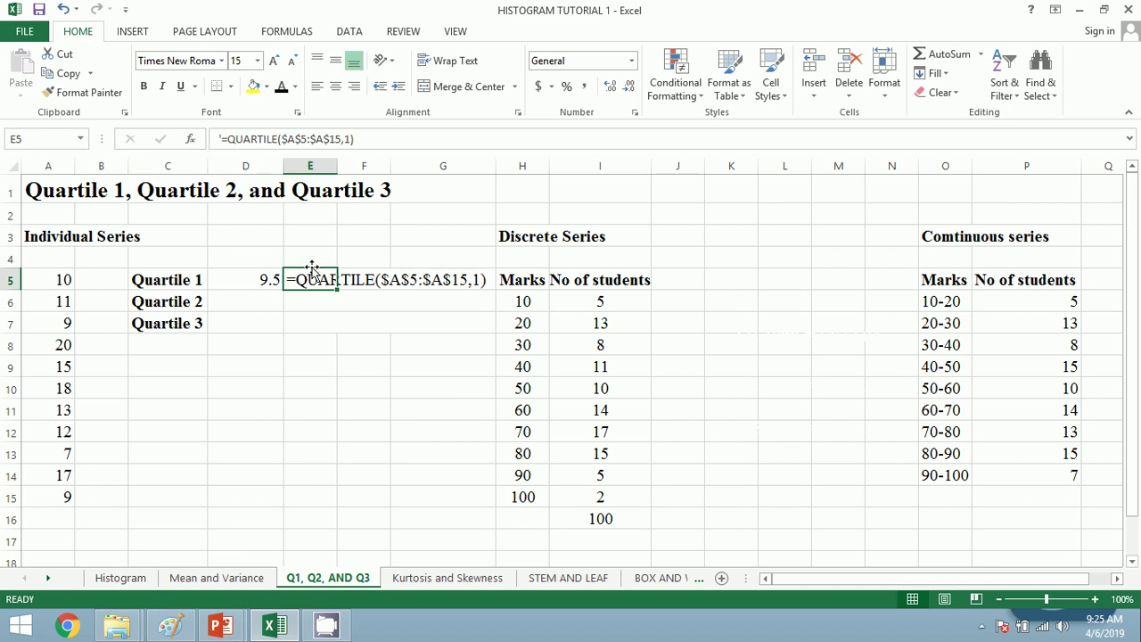
click(318, 320)
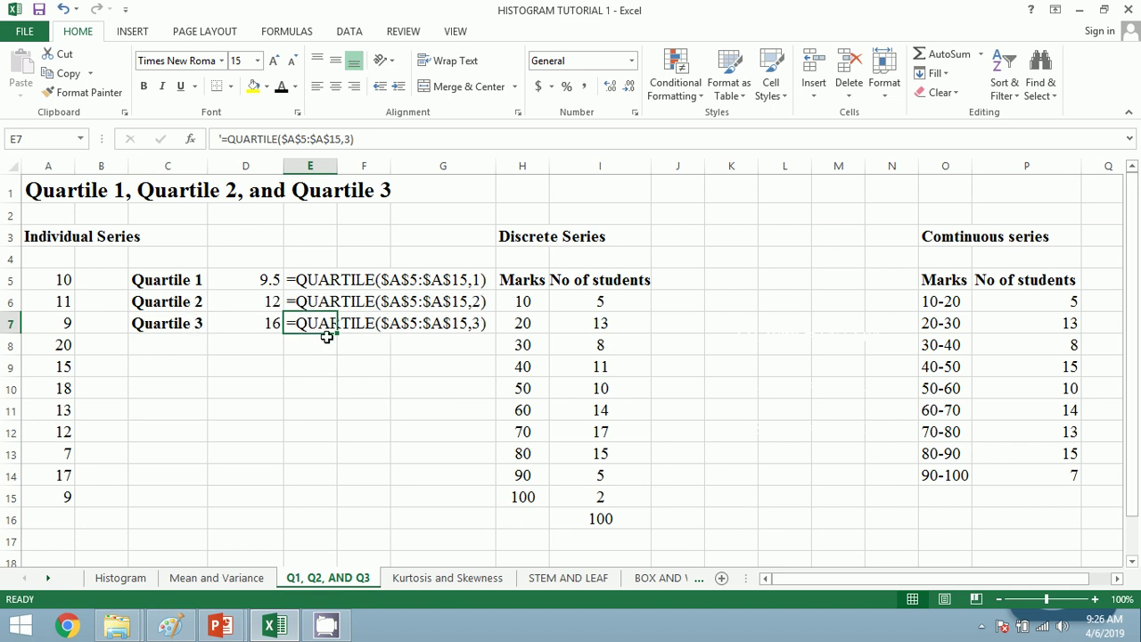
Step: Check the Quartile 2 and 3 results of 12 and 16 against their formula text
click(196, 302)
click(196, 323)
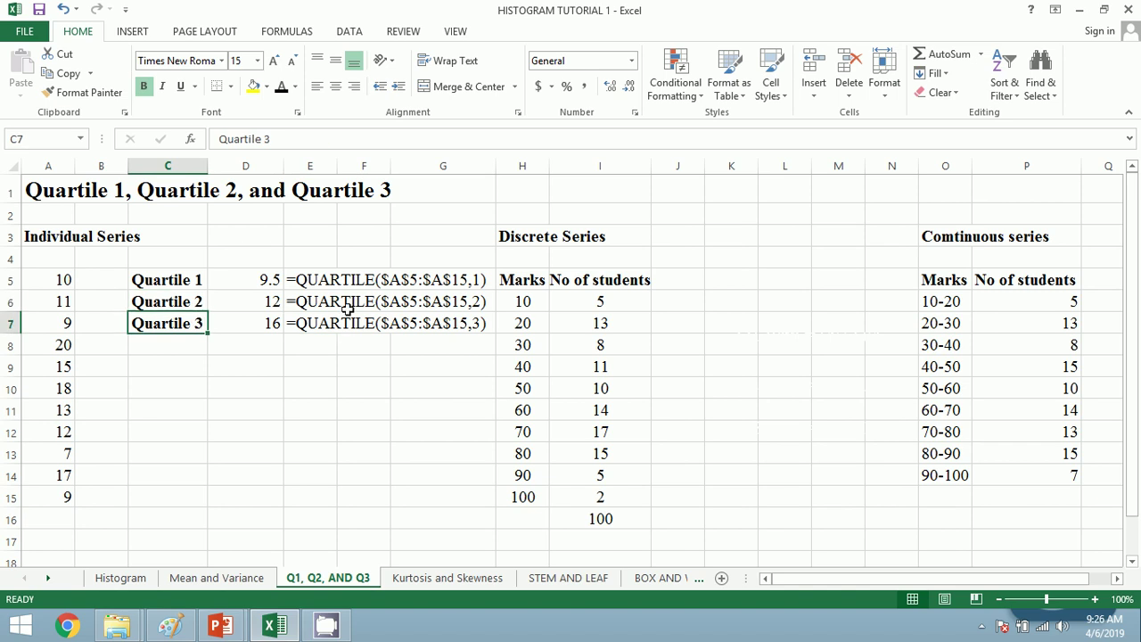
click(268, 303)
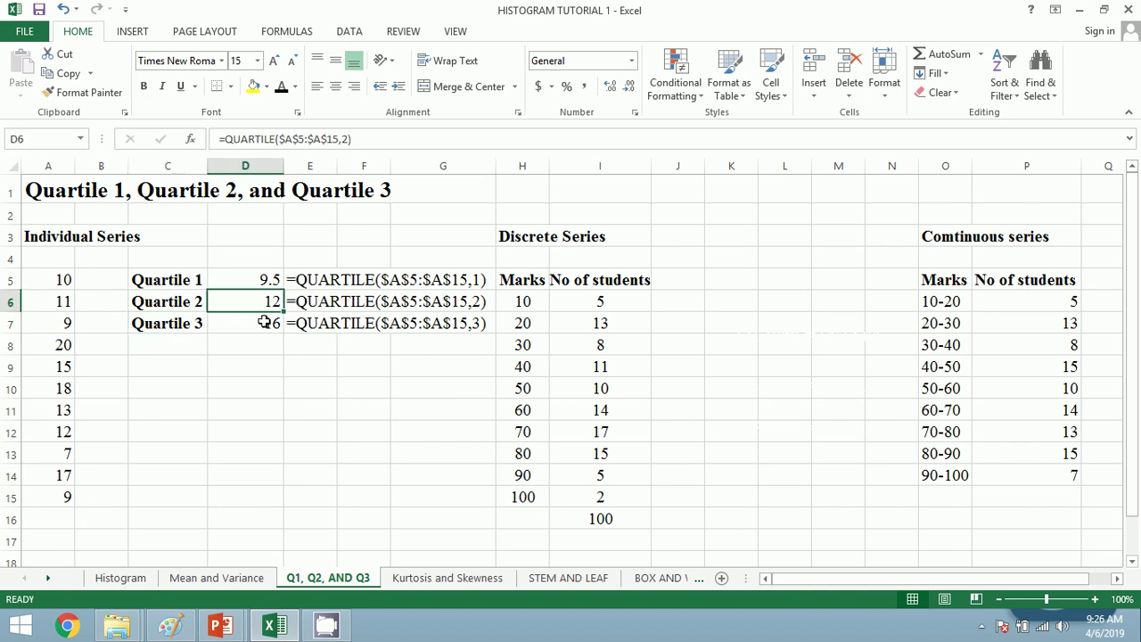
click(265, 322)
click(310, 324)
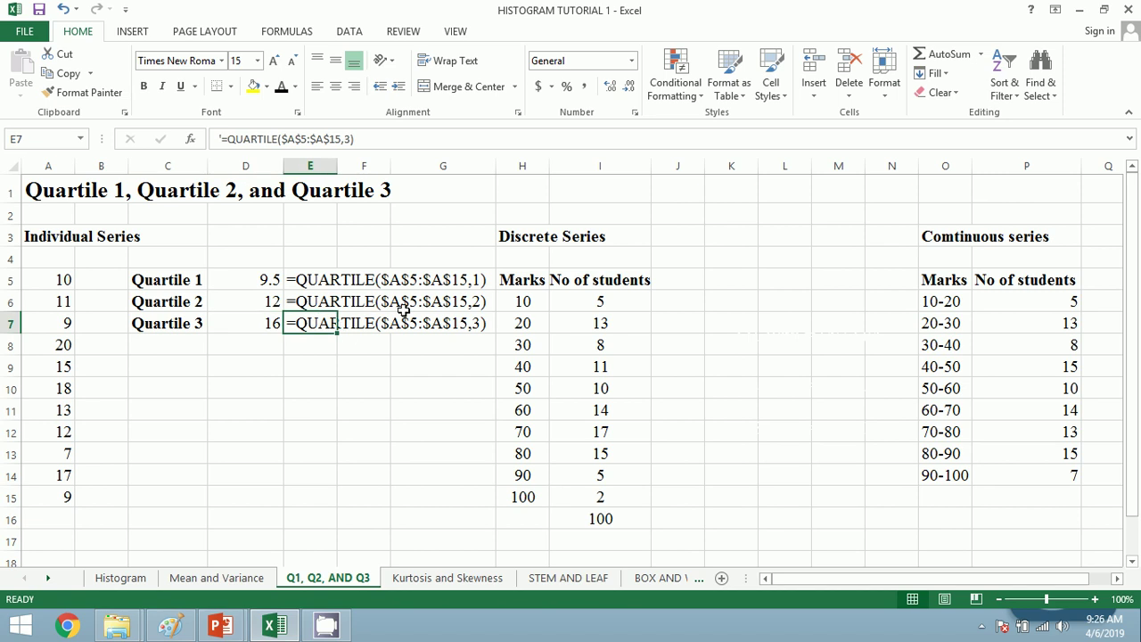
scroll(597, 308, down, 1)
scroll(597, 305, up, 1)
click(671, 282)
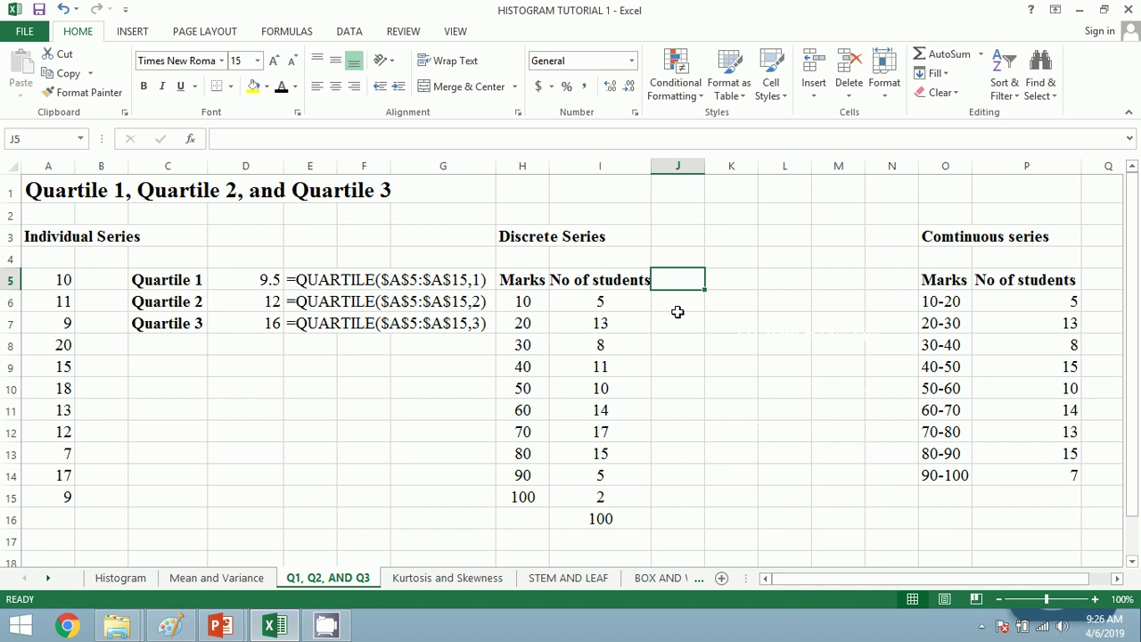
Step: Add a Cf column starting with =I6 and fill running-total formulas down column J
text(Cf)
key(Return)
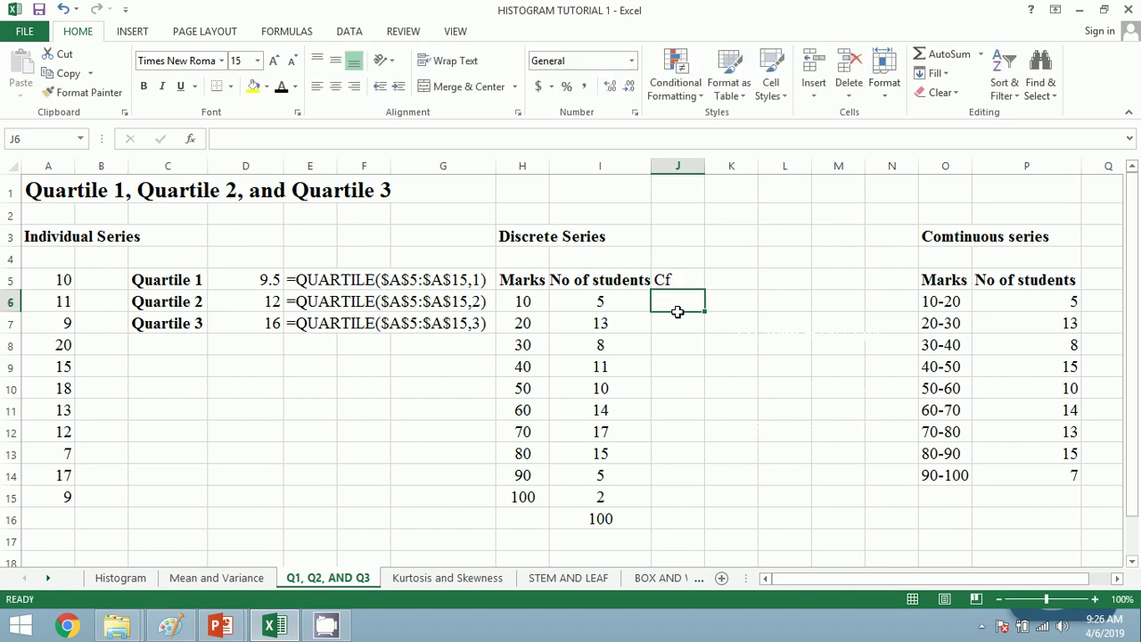
text(=I6)
key(Return)
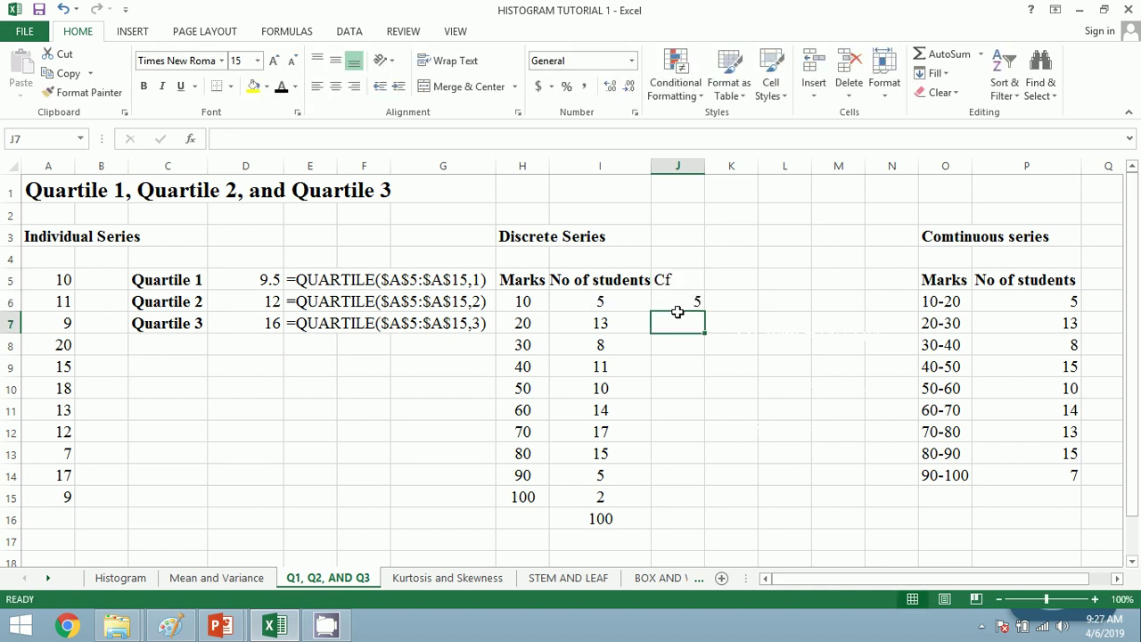
text(=)
key(Up)
text(+)
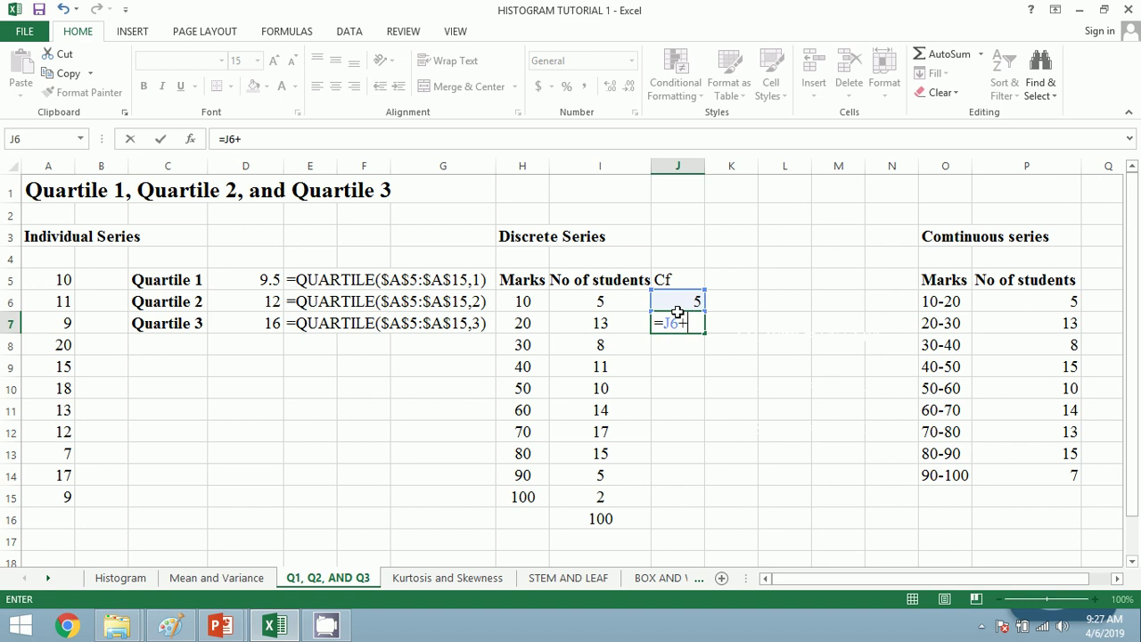
key(Left)
key(Return)
key(Up)
key(ctrl+c)
key(Down)
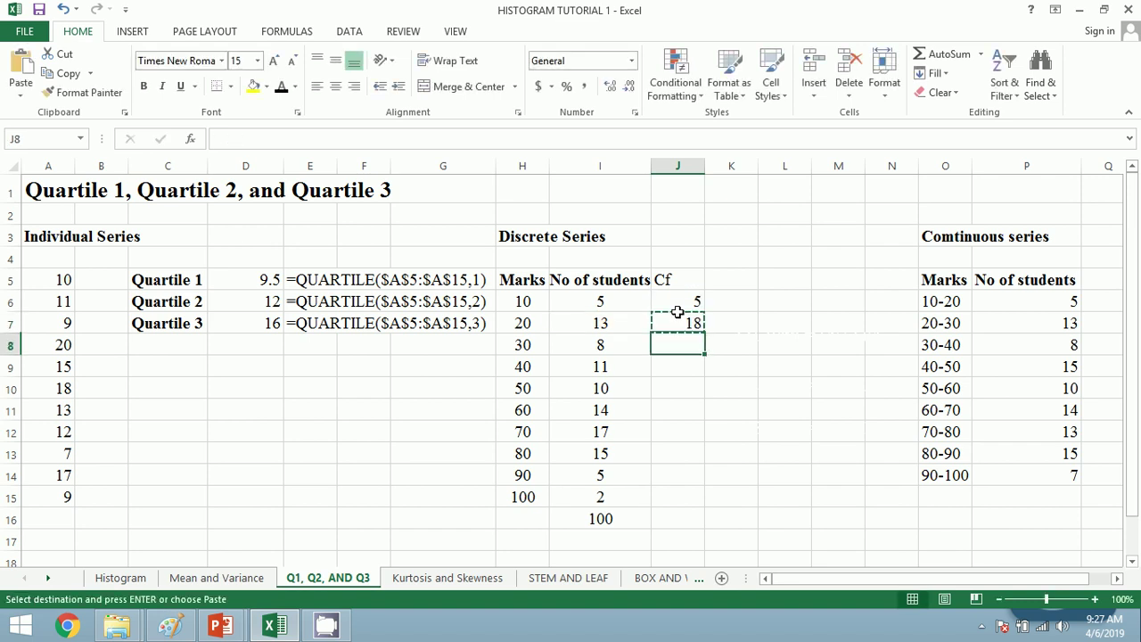
key(shift+Down)
key(shift+Down)
key(shift+Down)
key(shift+Down)
key(shift+Down)
key(shift+Down)
key(shift+Down)
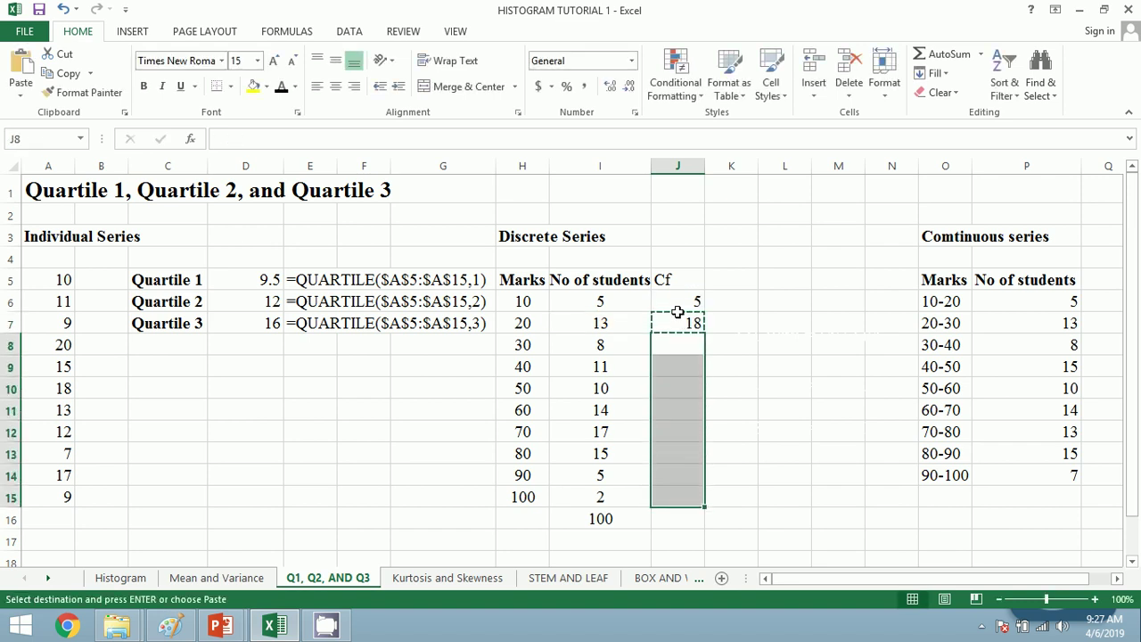
key(ctrl+v)
Step: Confirm the final cumulative frequency matches the total and bold the student total of 100
click(727, 374)
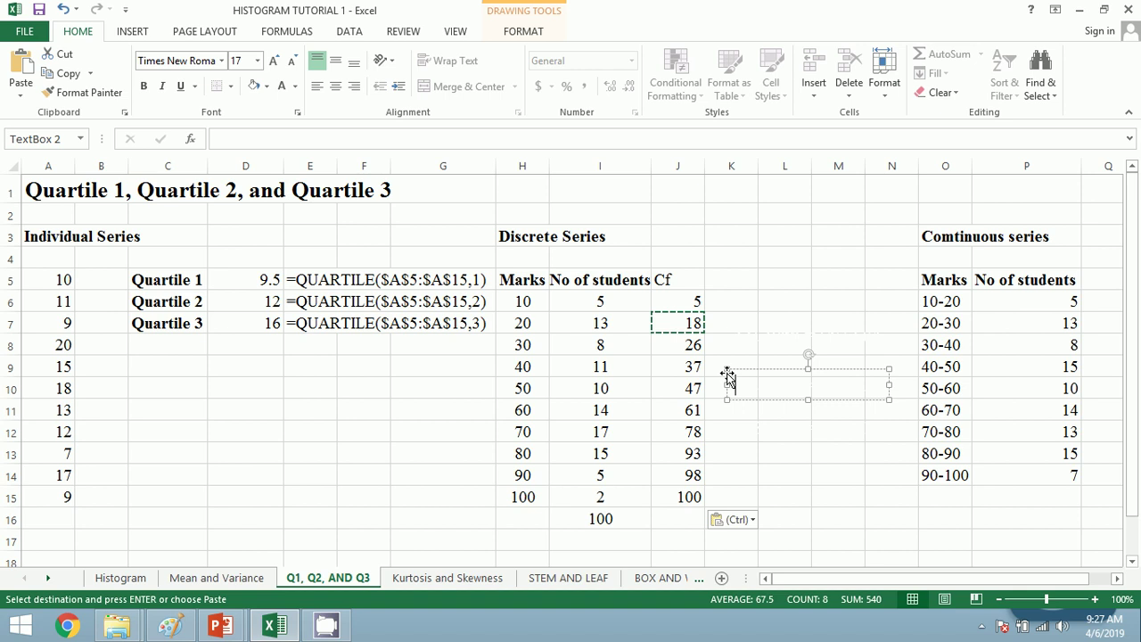
scroll(727, 374, down, 1)
click(684, 426)
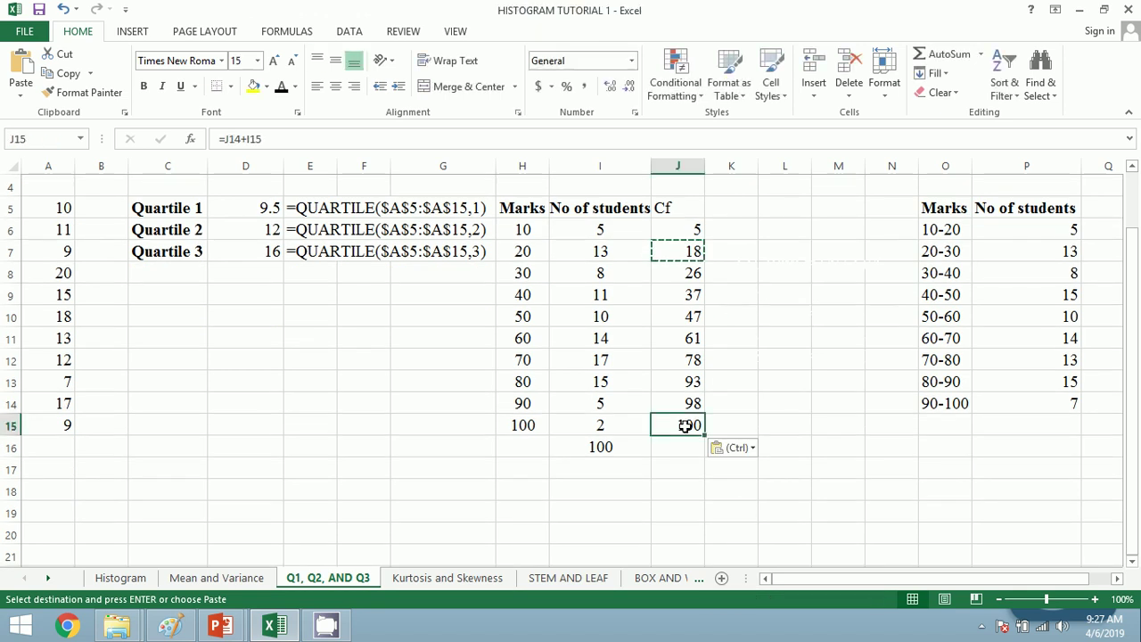
click(615, 451)
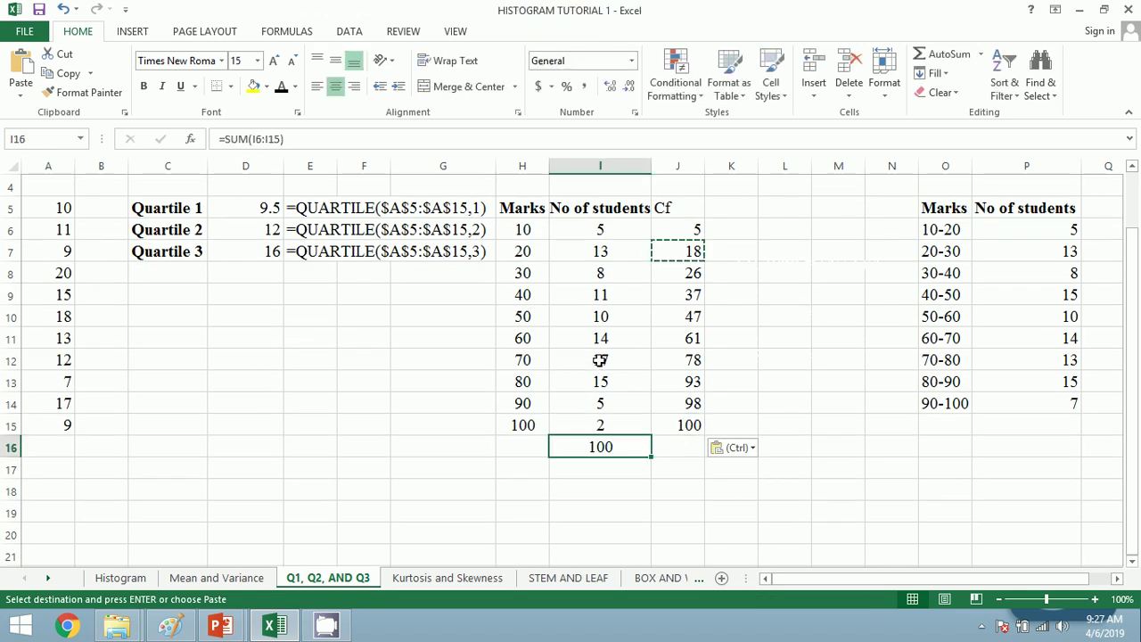
click(674, 426)
click(638, 446)
key(ctrl+b)
scroll(624, 441, down, 1)
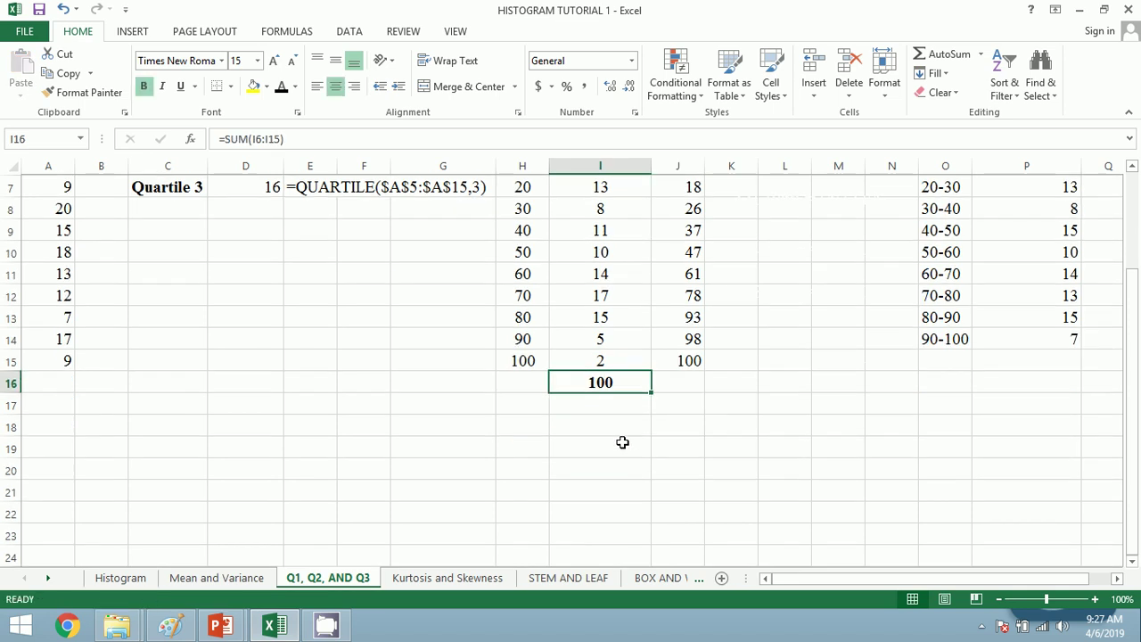
click(535, 424)
Step: Add a Q1 label in H18 with the formula =(I16+1)/2 beside it
text(Q1)
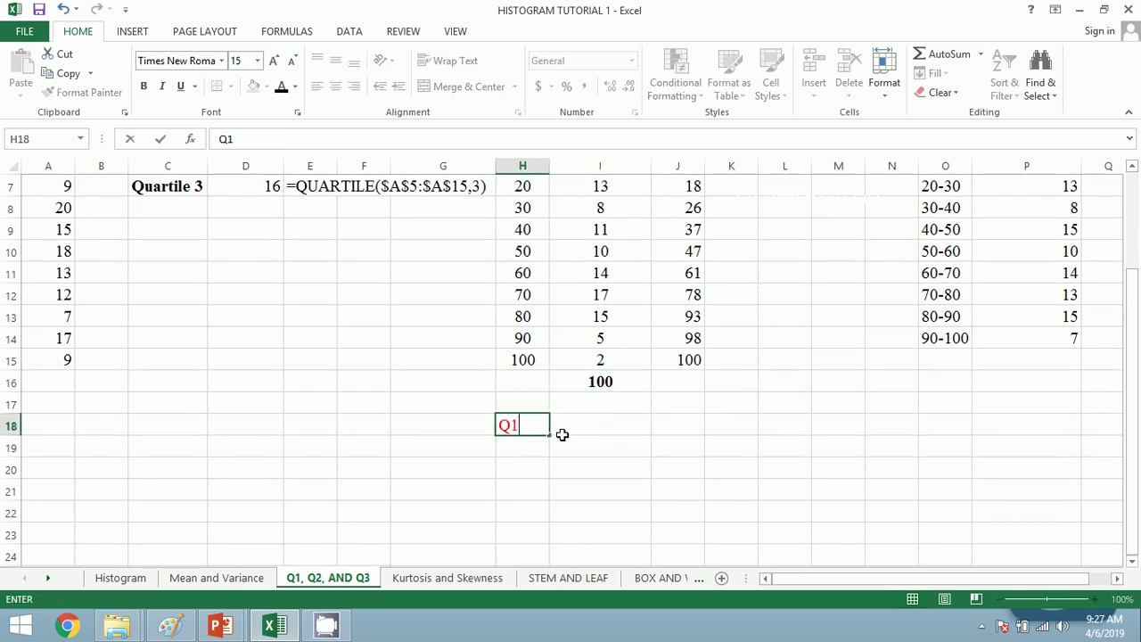
click(561, 433)
click(536, 432)
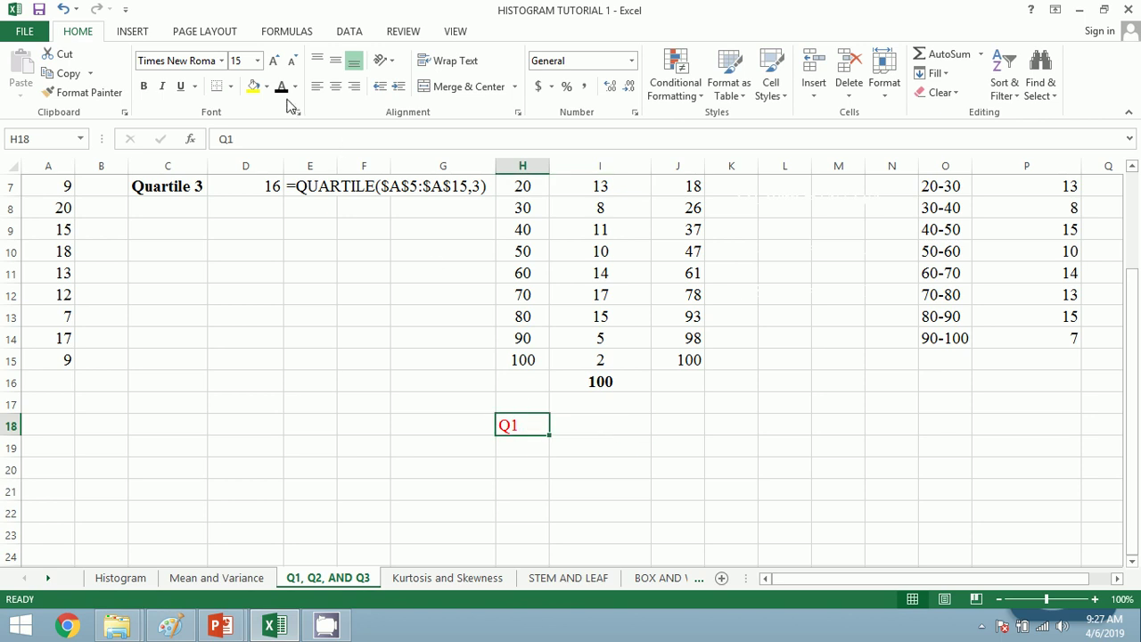
click(581, 410)
click(581, 425)
scroll(686, 446, up, 2)
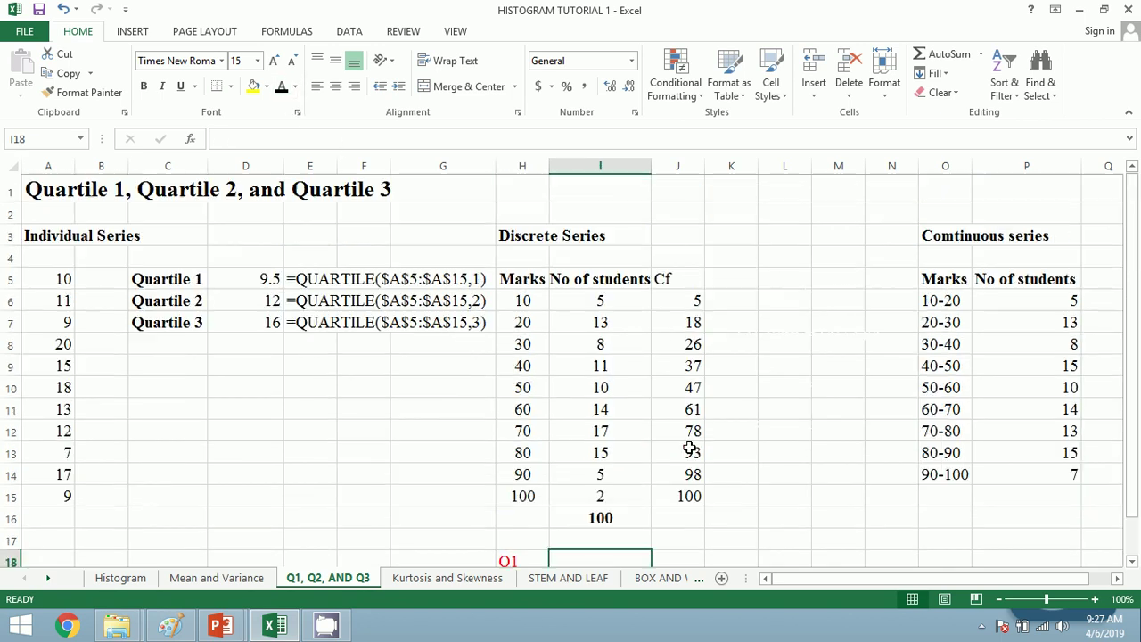
scroll(691, 446, down, 1)
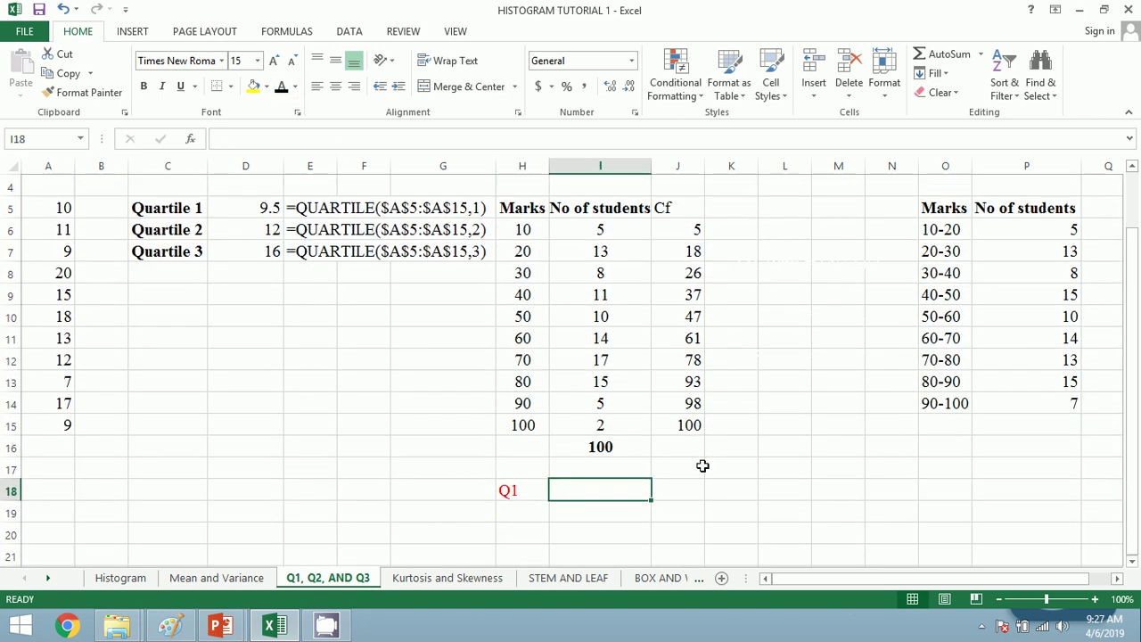
text(=)
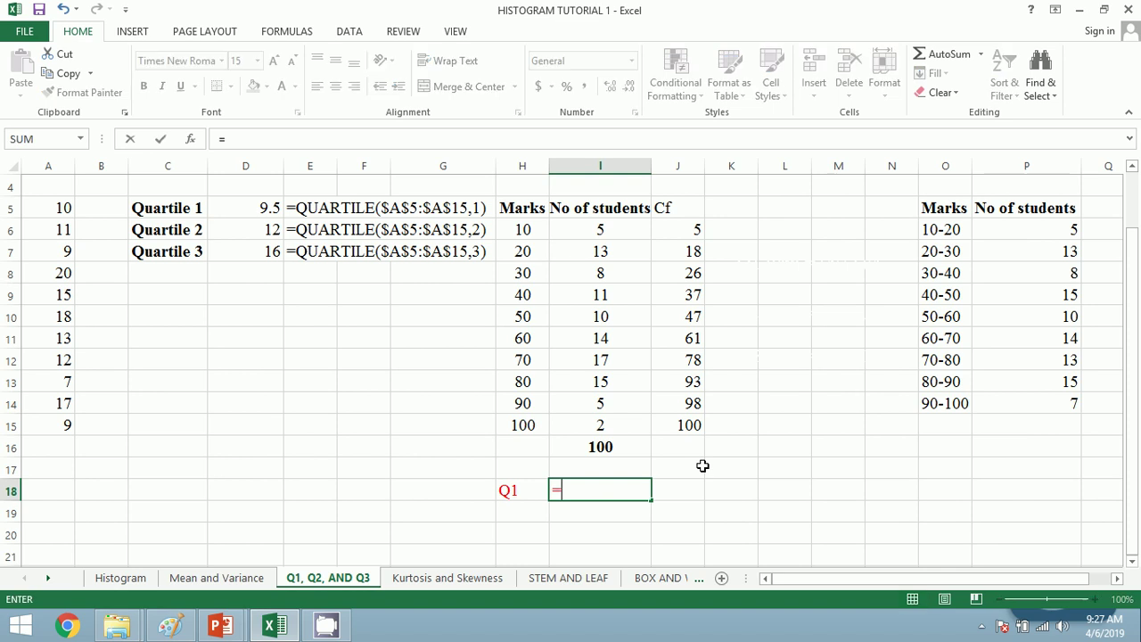
text(()
click(628, 453)
text(+1)
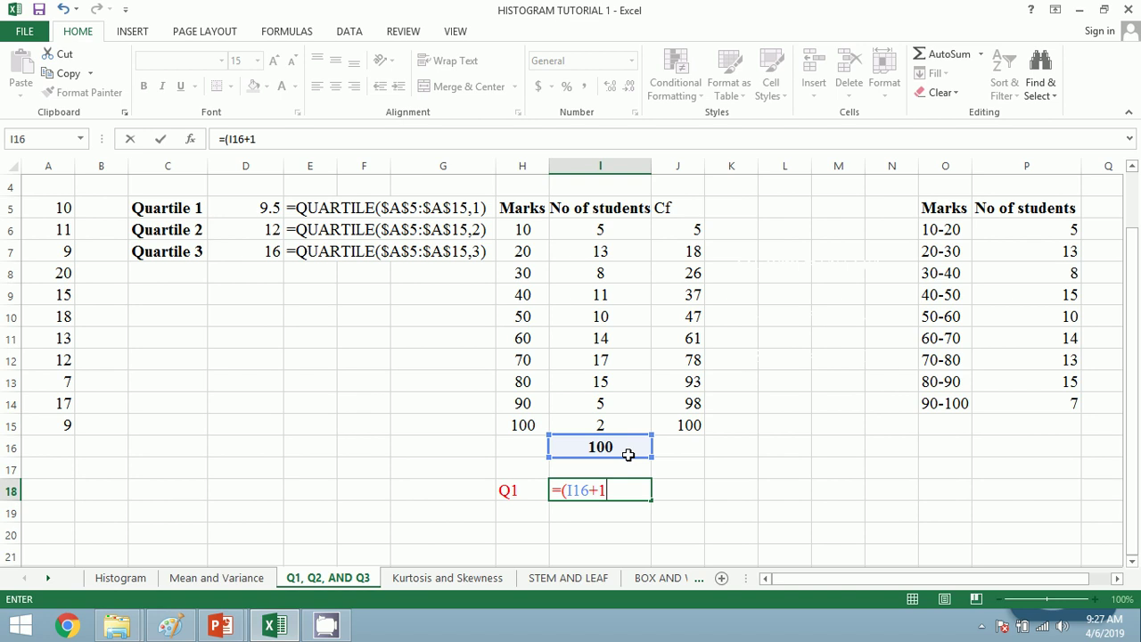
text()/2)
key(Return)
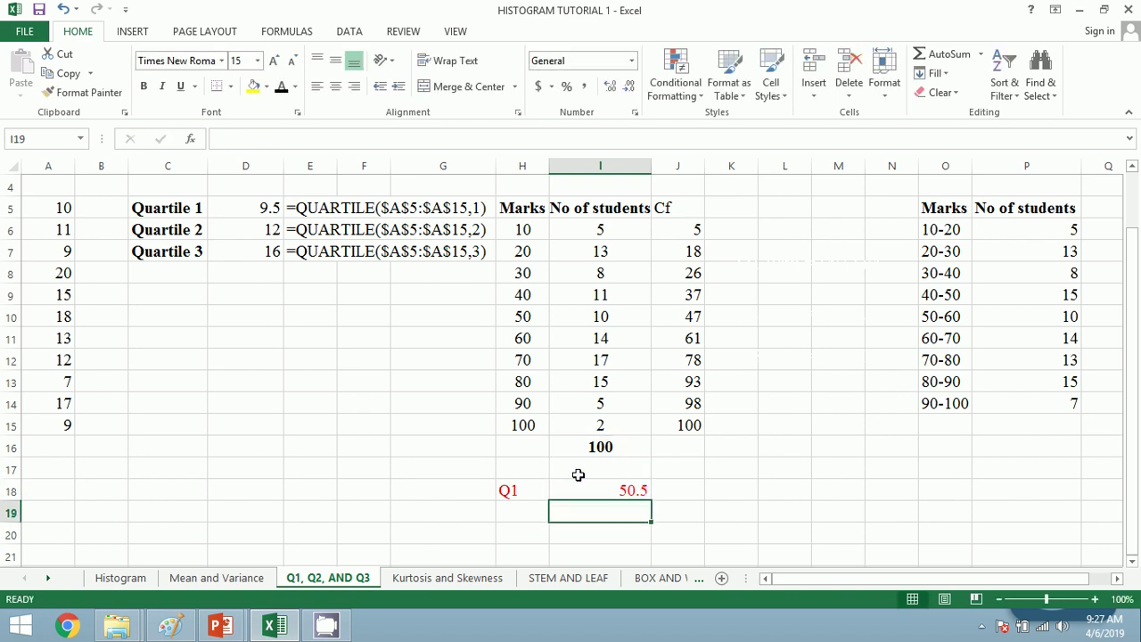
Step: Rename the label 'Q1 item' and change the formula to =(I16+1)/4, giving 25.25
double_click(531, 487)
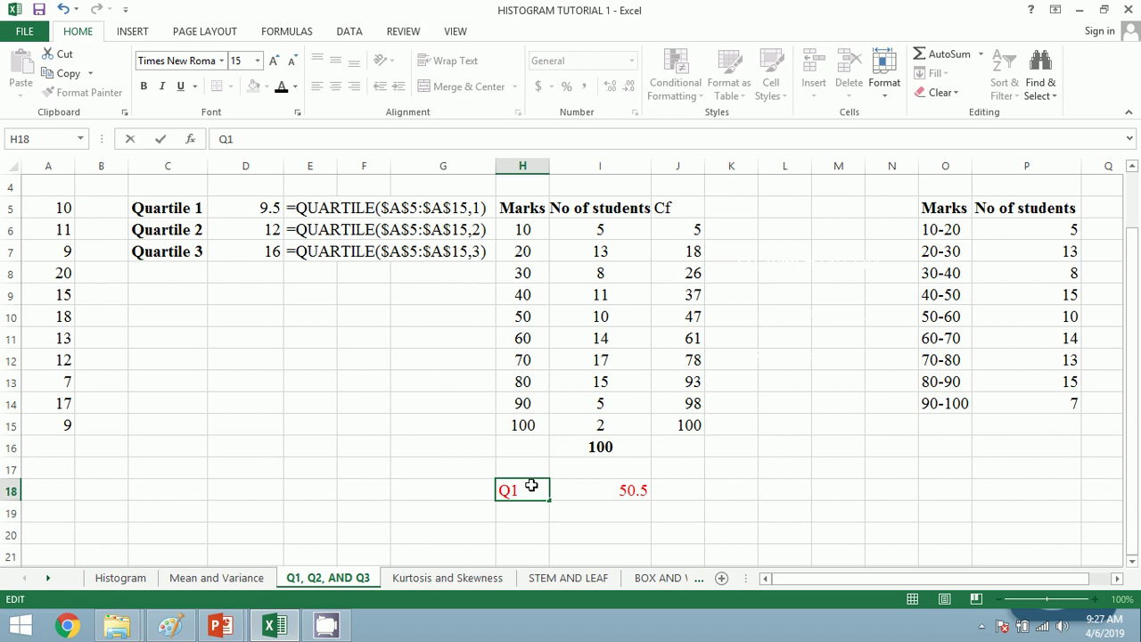
text(item)
key(Return)
key(Right)
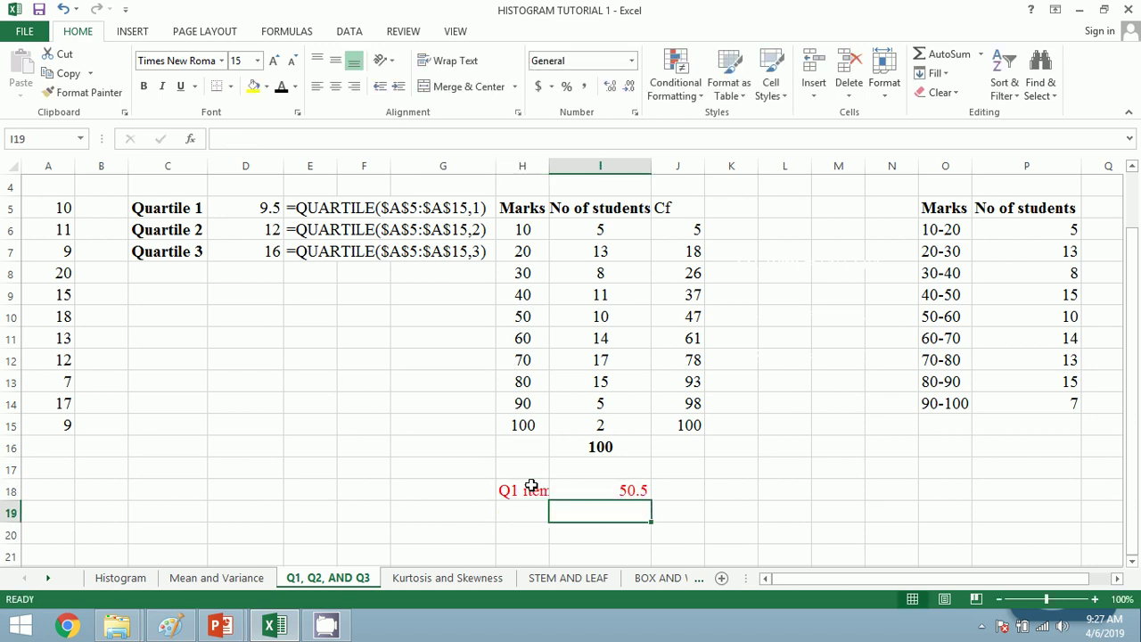
key(Up)
click(313, 140)
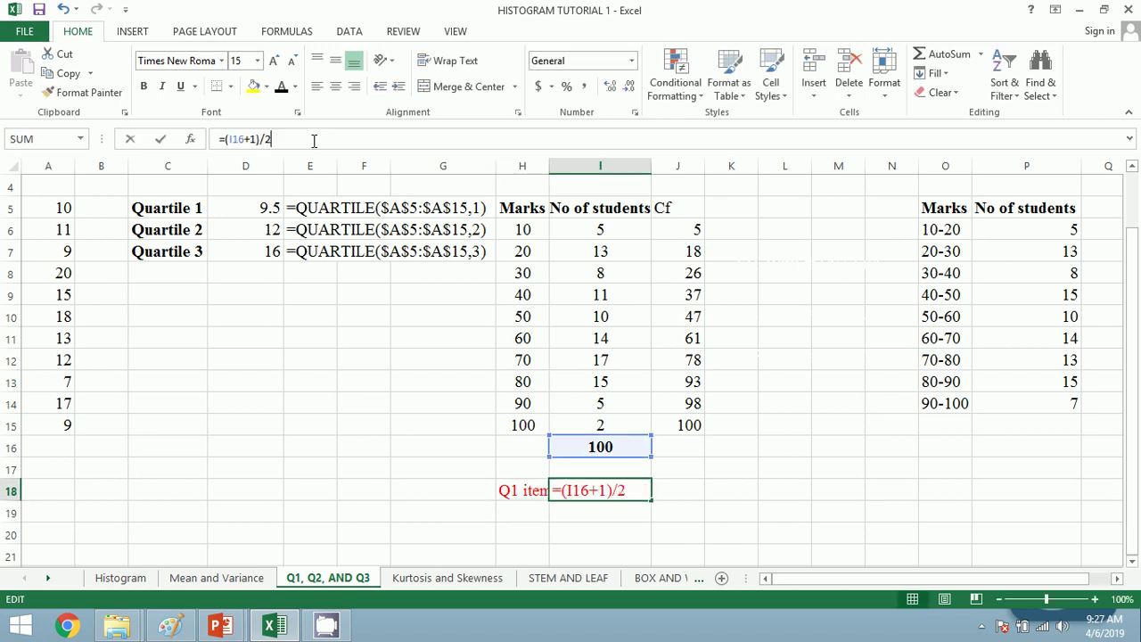
key(BackSpace)
text(4)
key(Return)
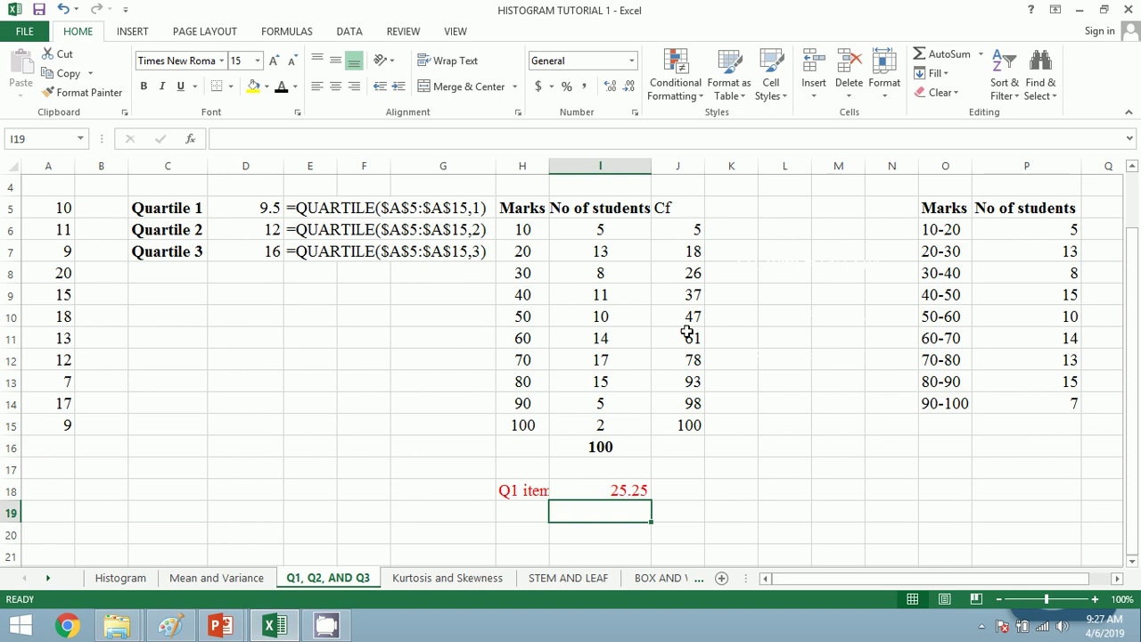
Step: Colour the 30-marks row of the discrete table red
drag(693, 276, 499, 274)
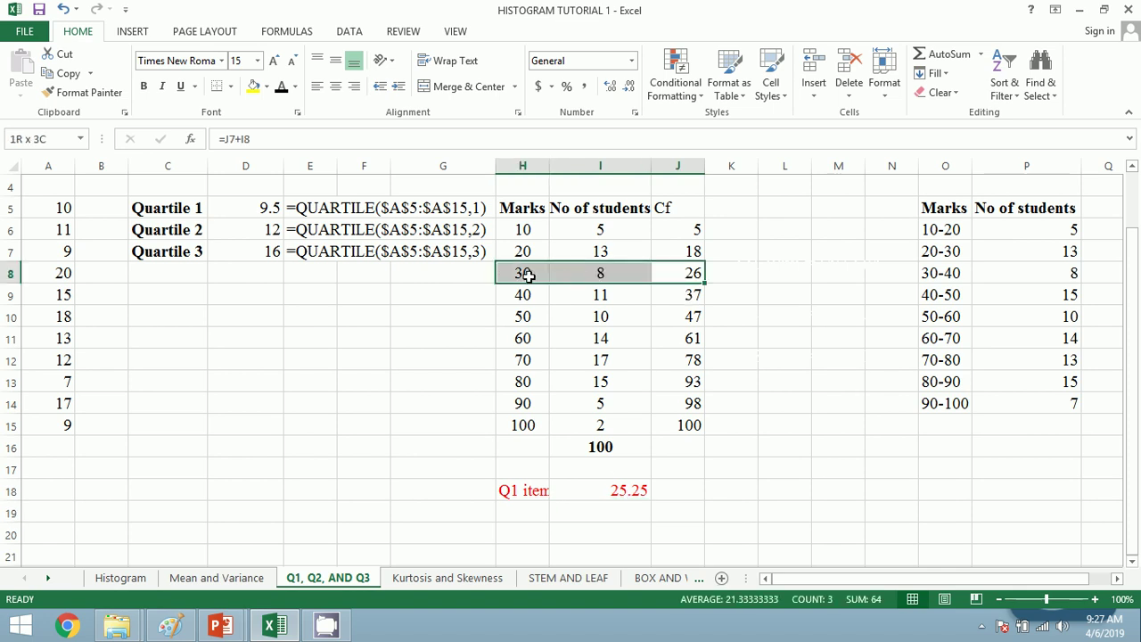
click(297, 89)
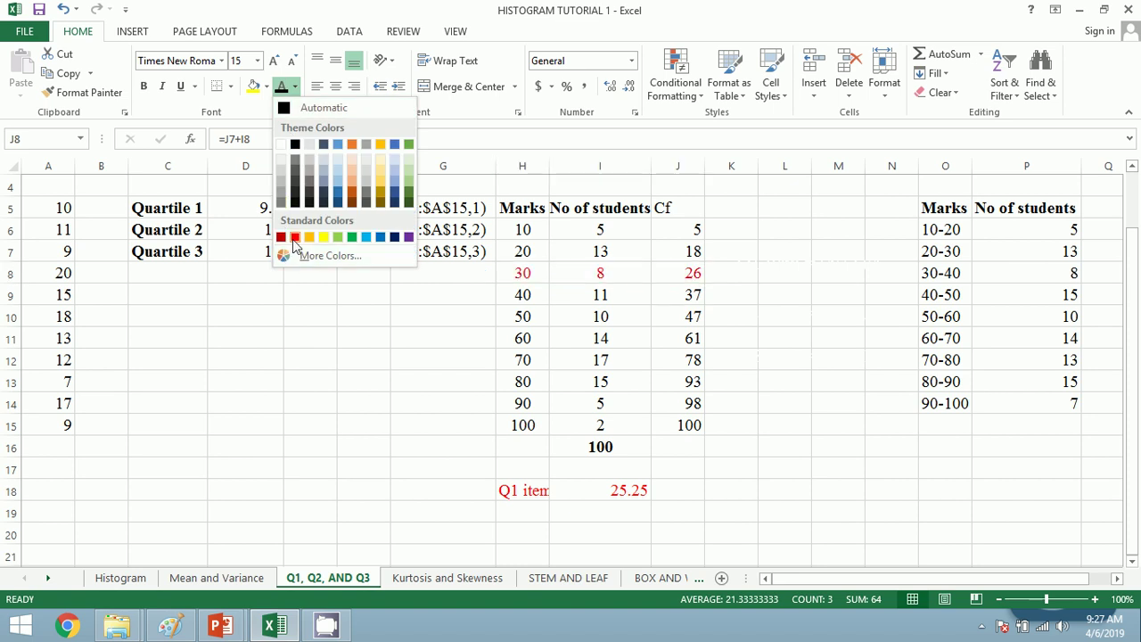
click(297, 239)
Step: Record Q1 as 30 in the row below the Q1 item
click(540, 514)
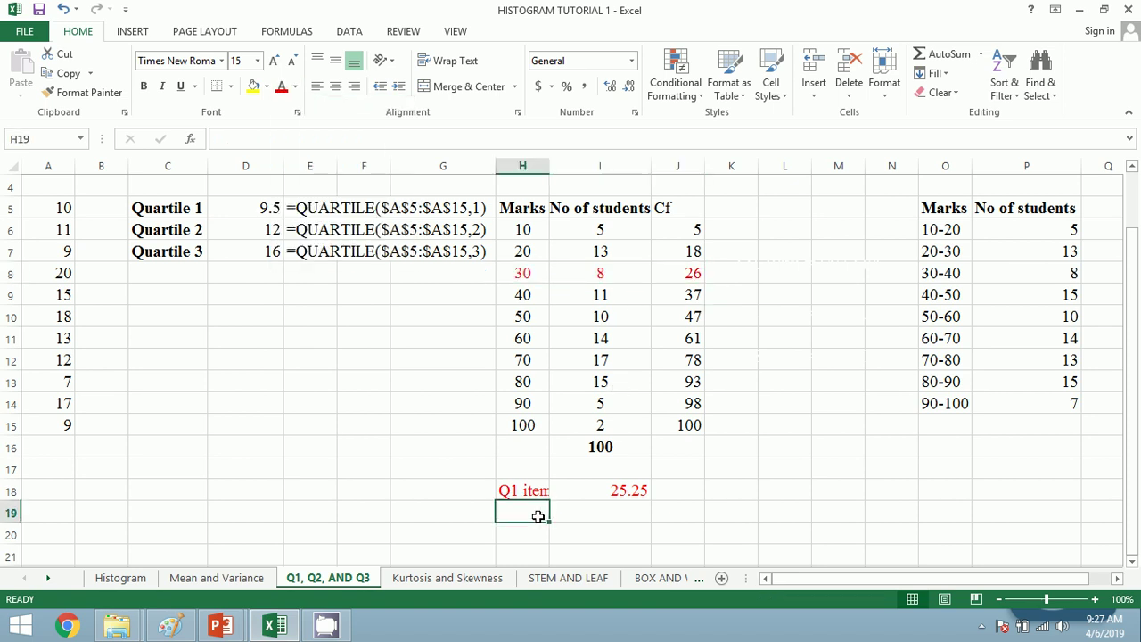
text(Q1)
key(BackSpace)
key(Tab)
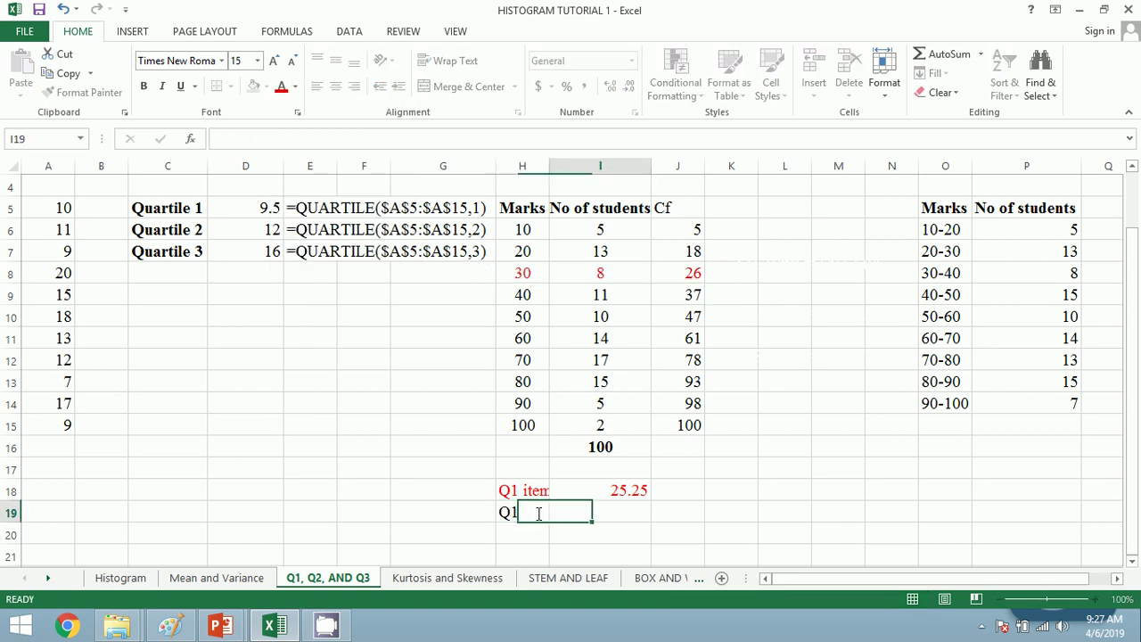
text(30)
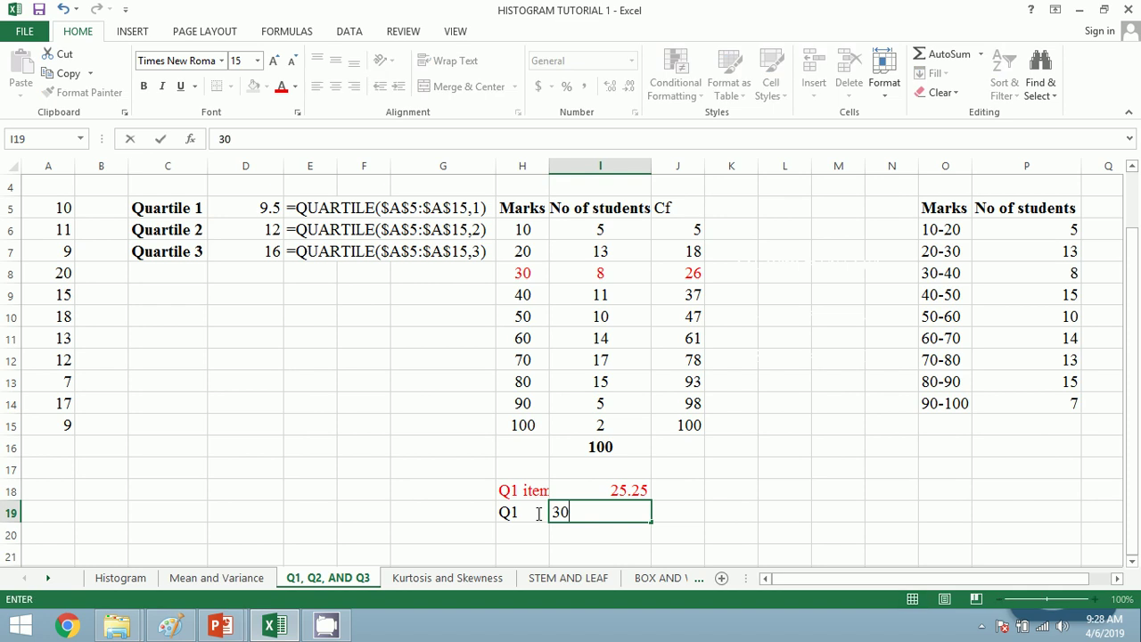
key(Return)
scroll(558, 509, down, 1)
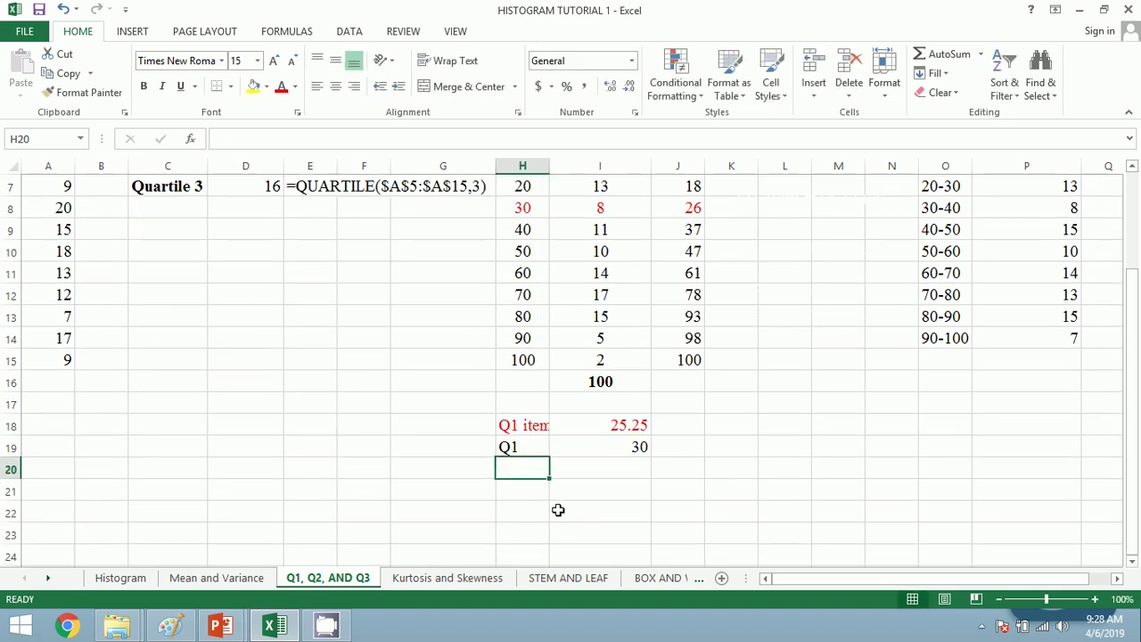
Step: Add a Q2 item label with the formula =(I16+1)/2, giving 50.5
text(Q12)
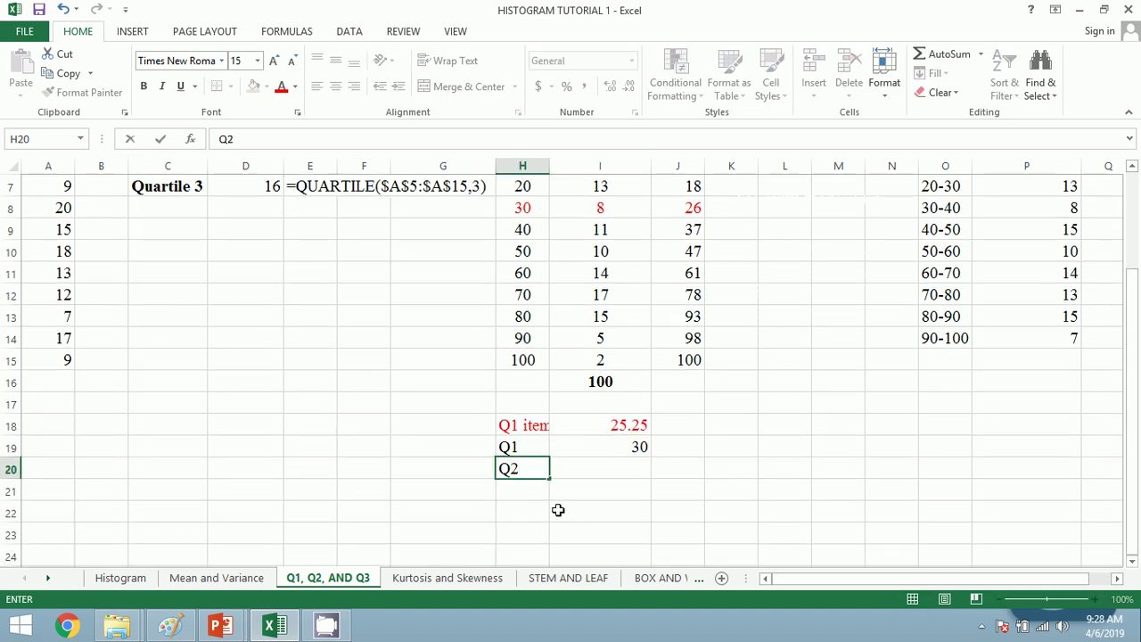
text( t)
key(BackSpace)
text(item)
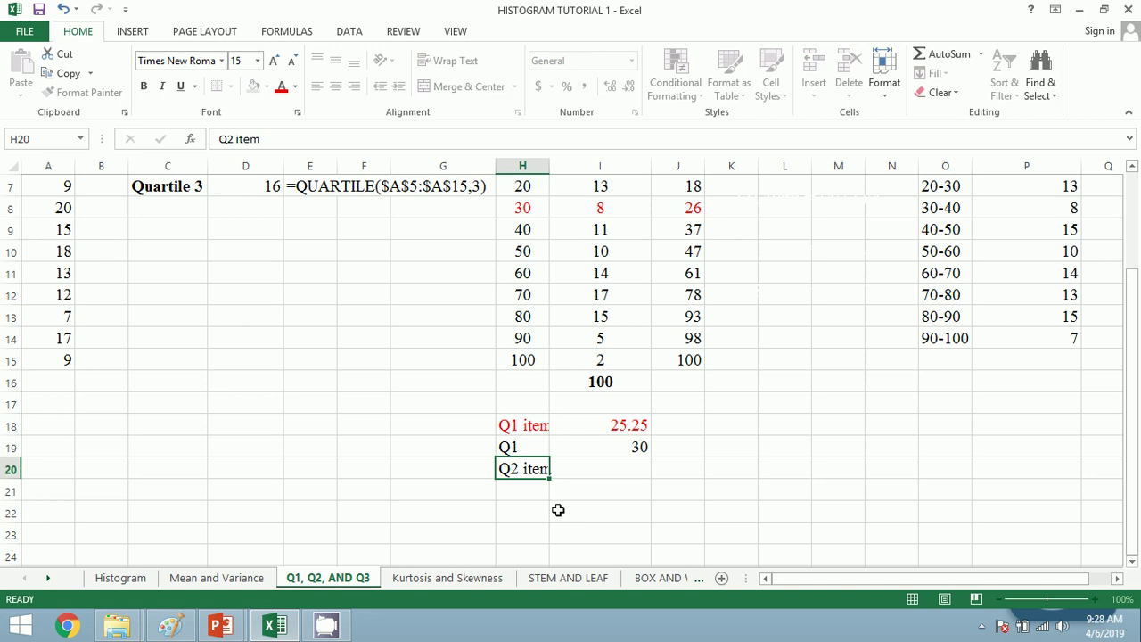
key(Tab)
text(=()
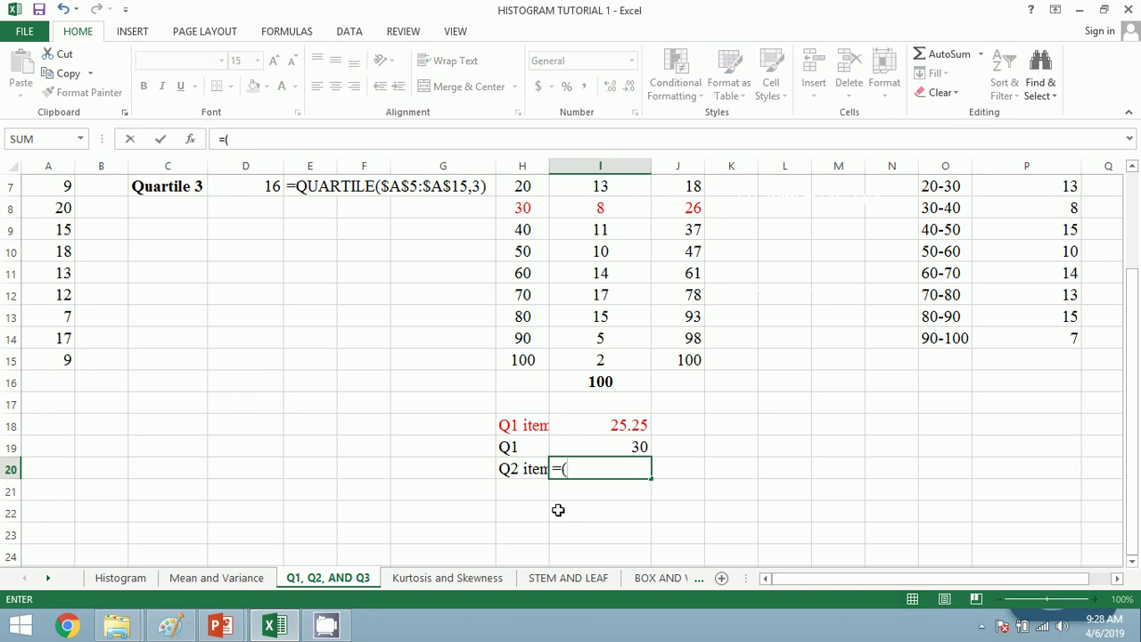
click(627, 380)
text(+)
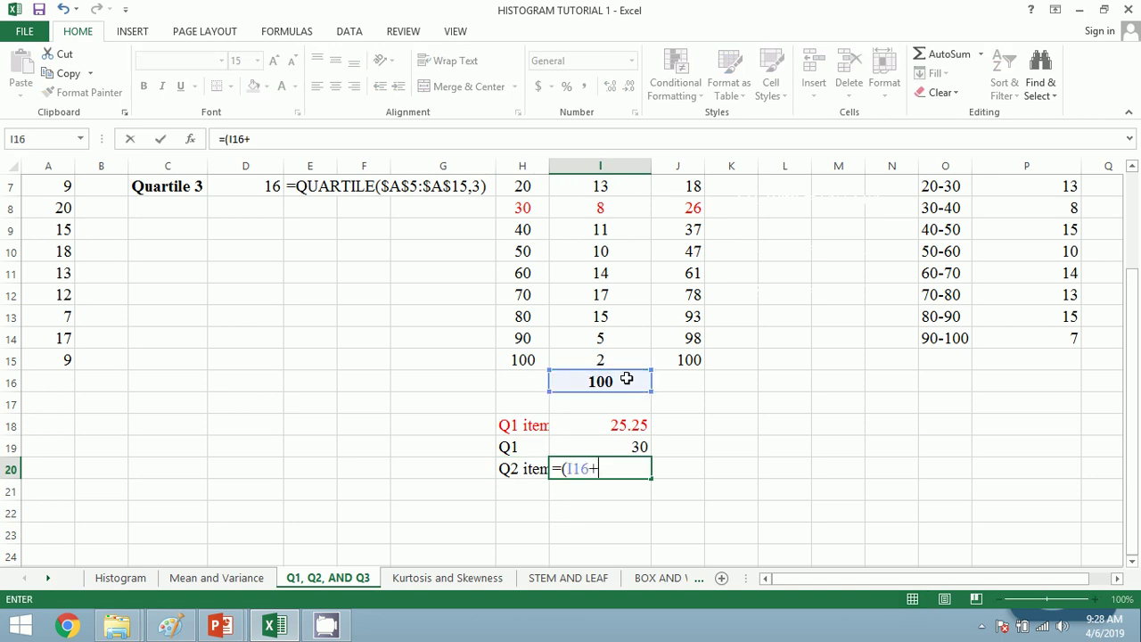
text(1)/2)
key(Return)
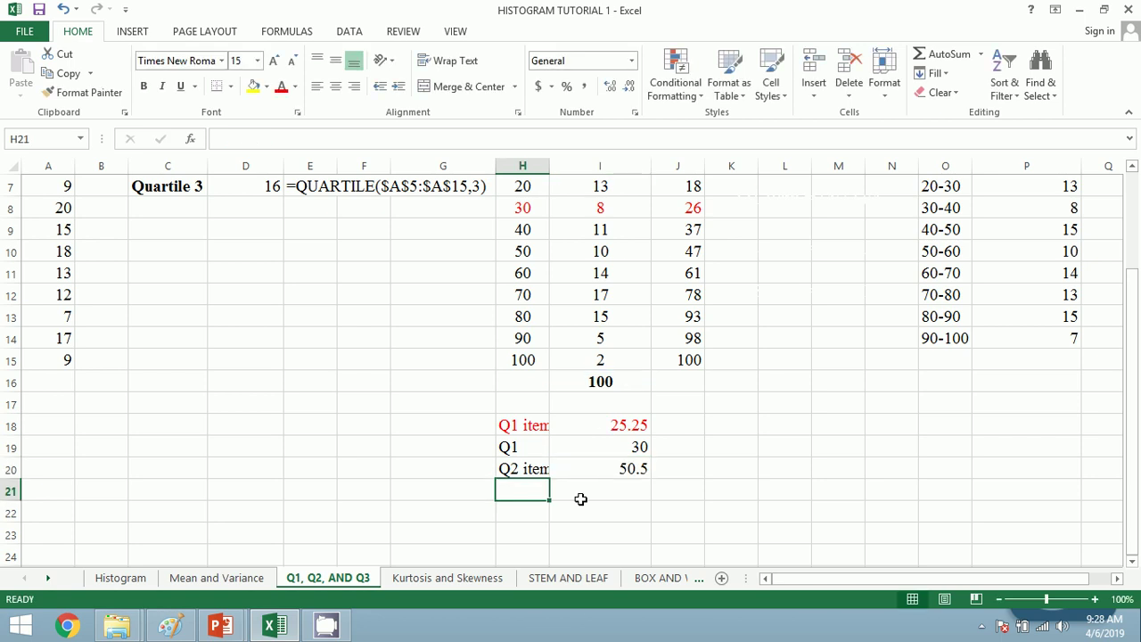
Step: Enter a label in H21 and shorten it from 'Q2 item' to 'Q2'
text(Q2 item)
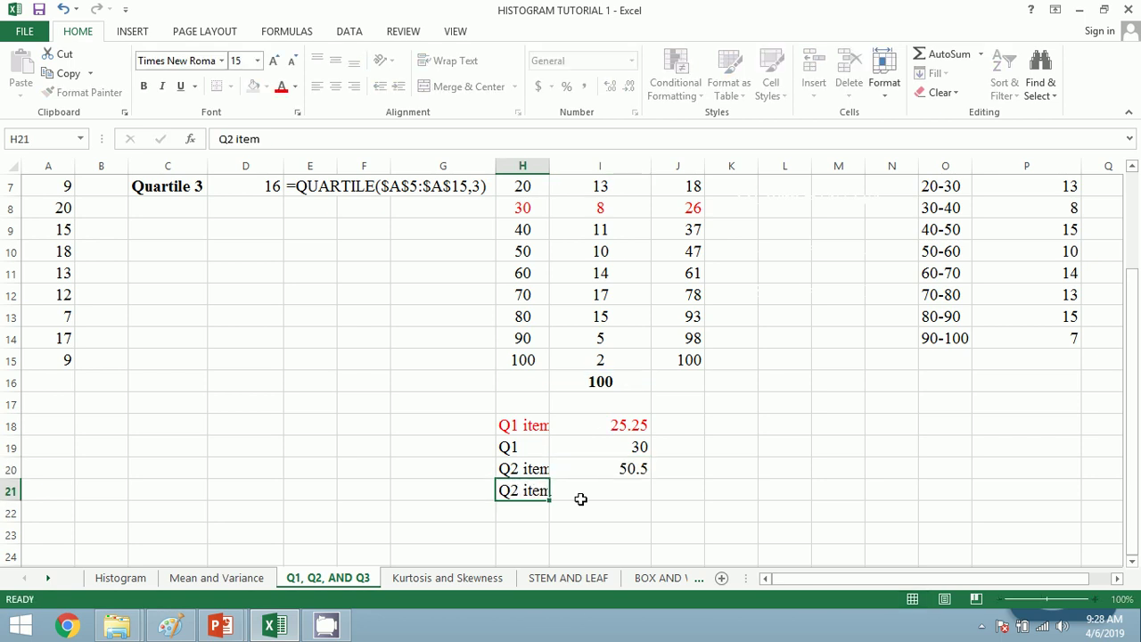
click(580, 500)
double_click(543, 492)
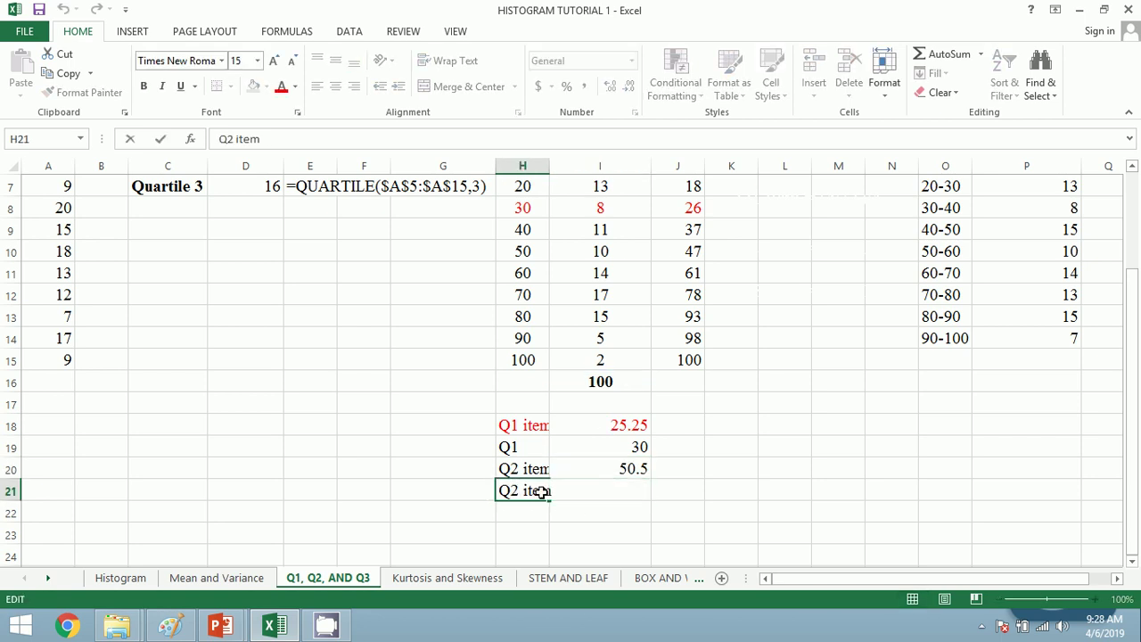
key(BackSpace)
key(BackSpace)
key(BackSpace)
key(BackSpace)
key(BackSpace)
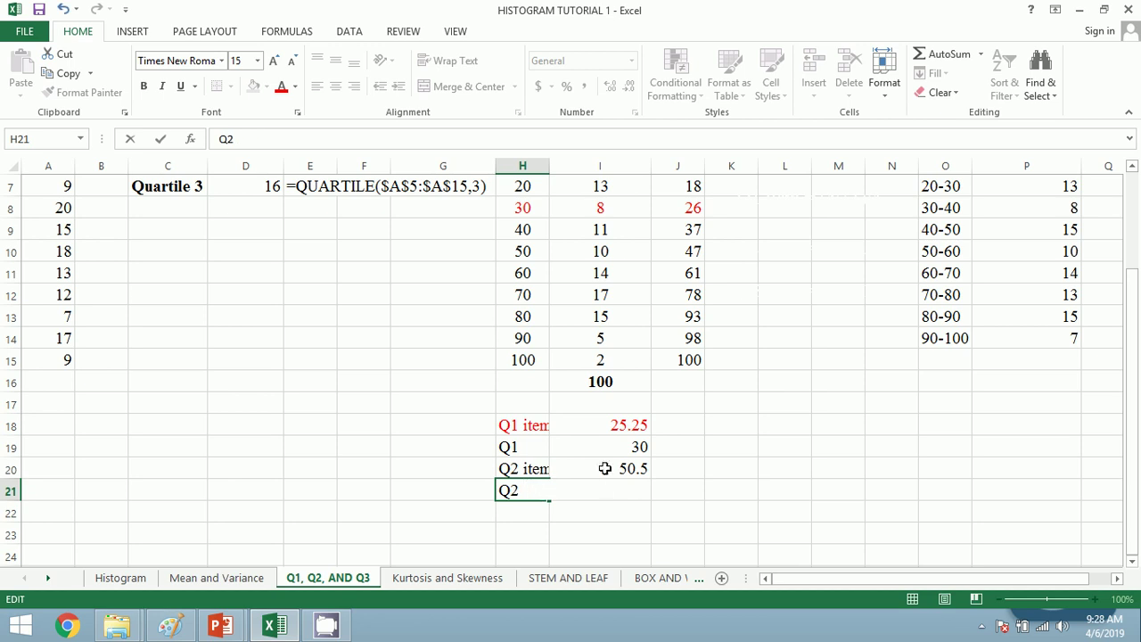
key(Escape)
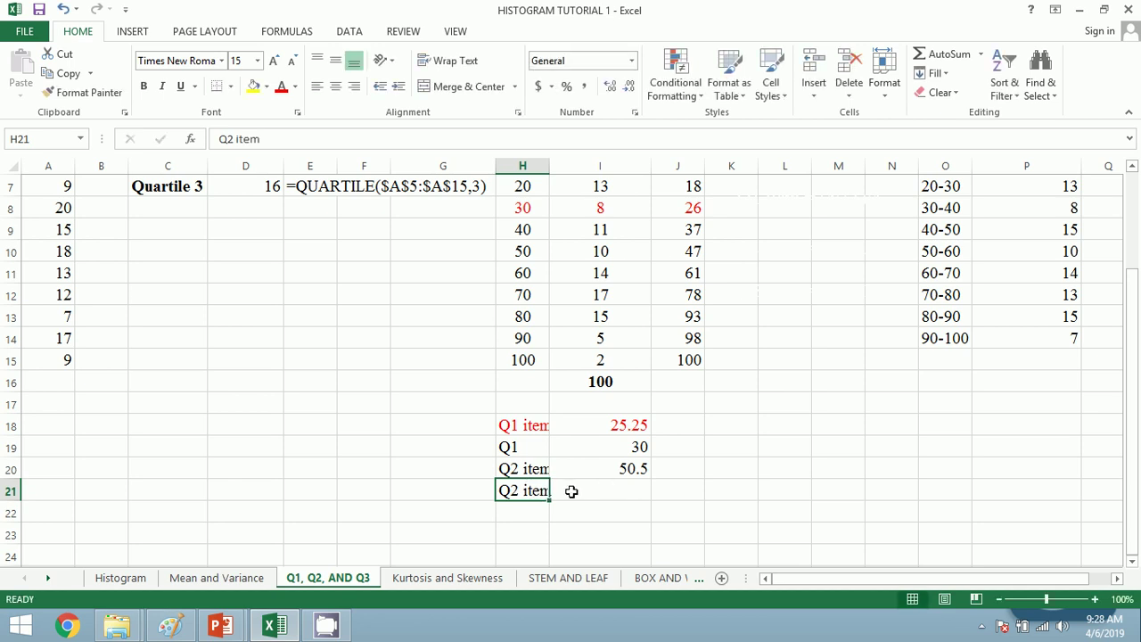
double_click(535, 490)
double_click(536, 490)
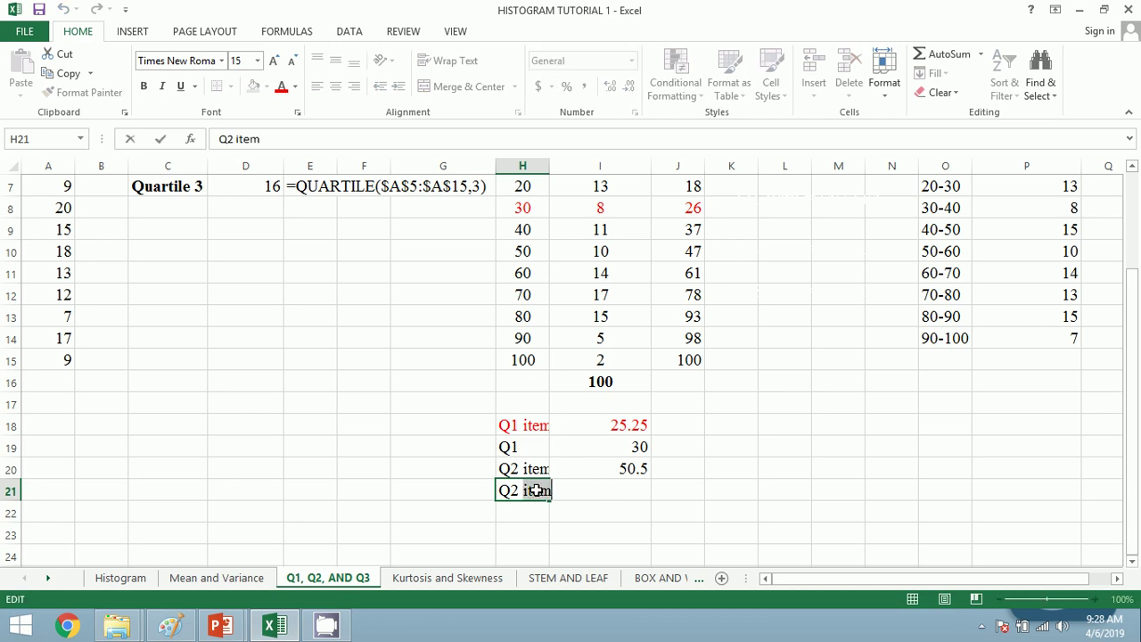
key(BackSpace)
key(Return)
key(Up)
key(Right)
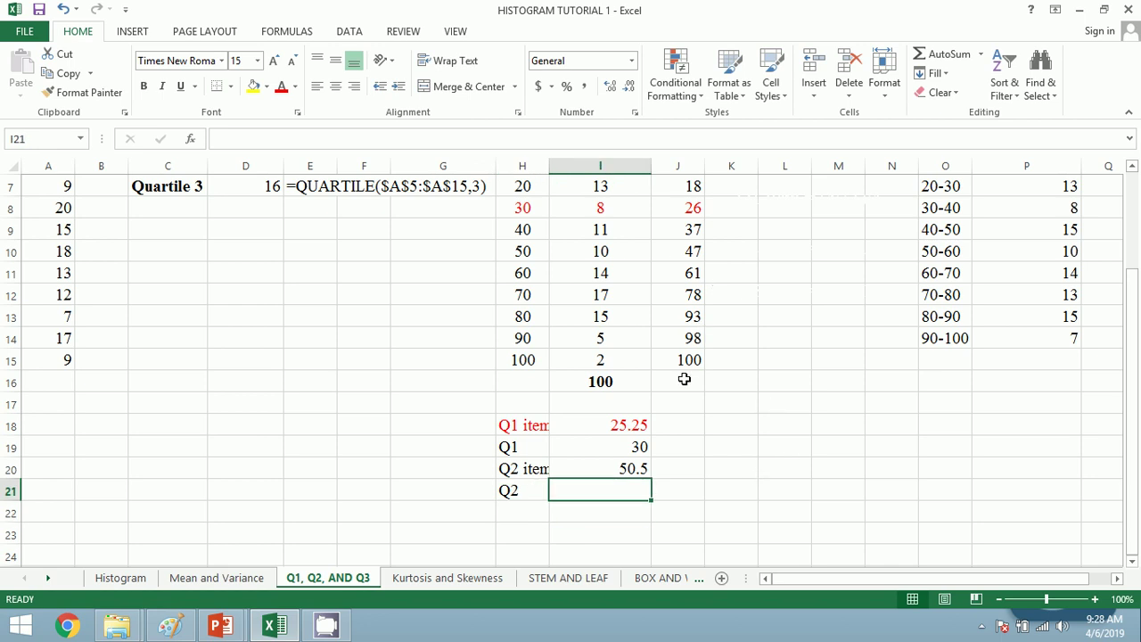
Step: Colour the 60-mark row of the discrete table dark blue
scroll(678, 388, up, 1)
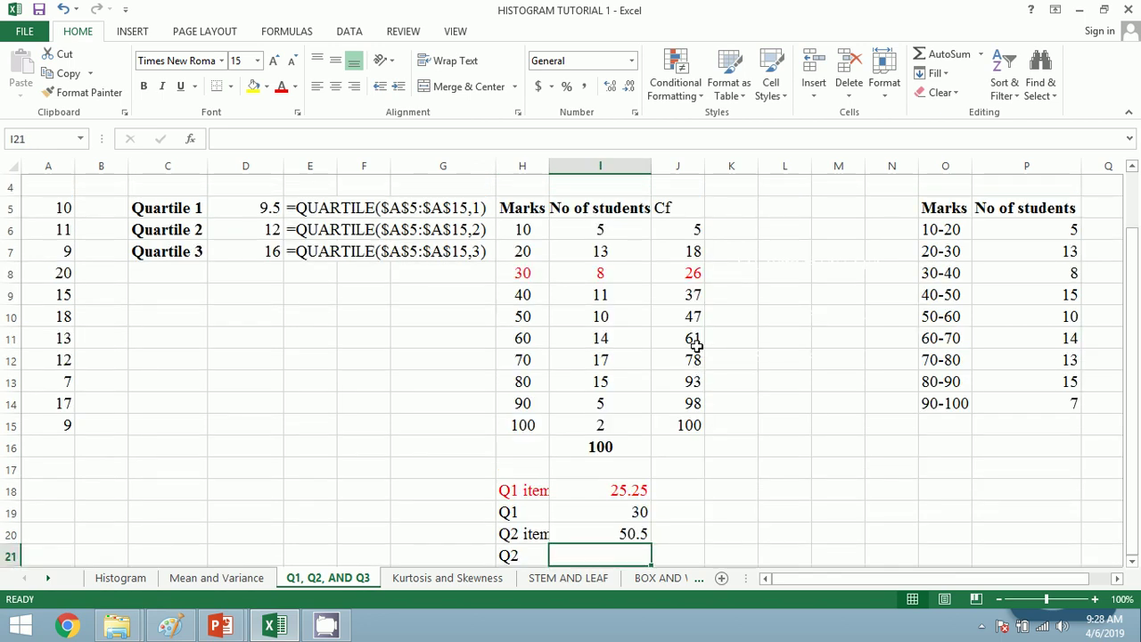
drag(700, 343, 533, 338)
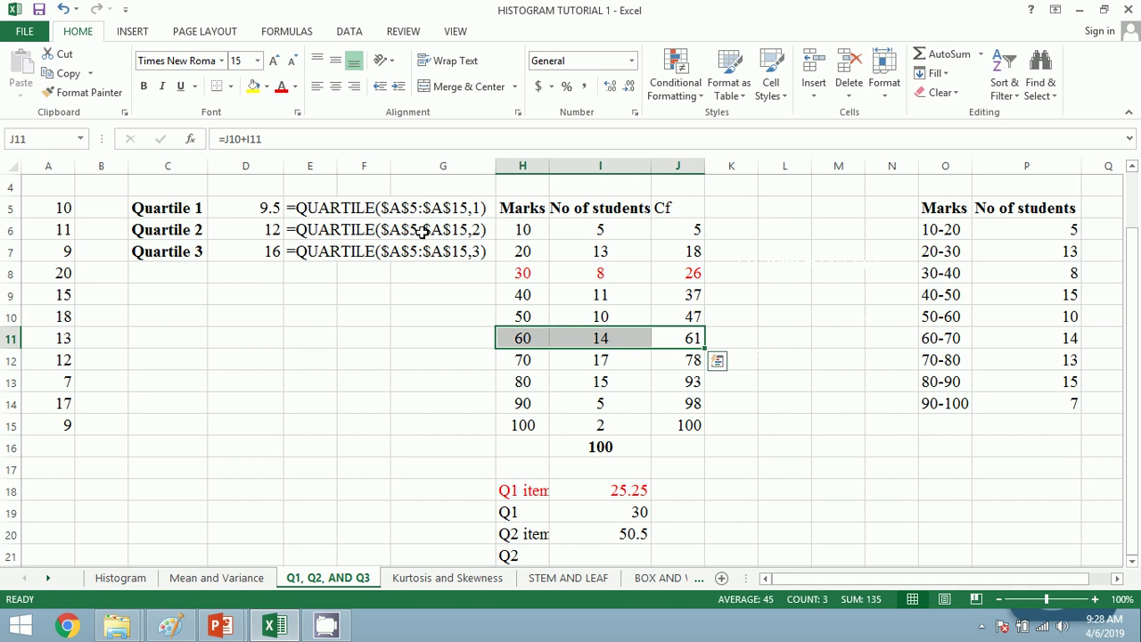
click(295, 87)
click(364, 190)
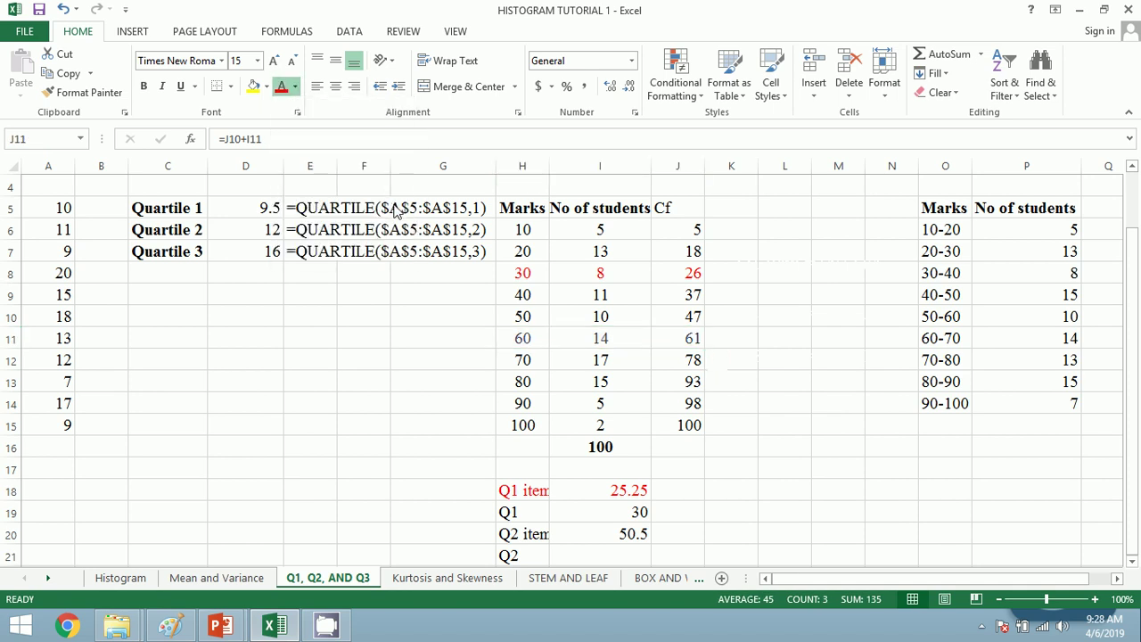
Step: Record 60 as the Q2 value beside the Q2 label
scroll(600, 408, down, 2)
click(600, 430)
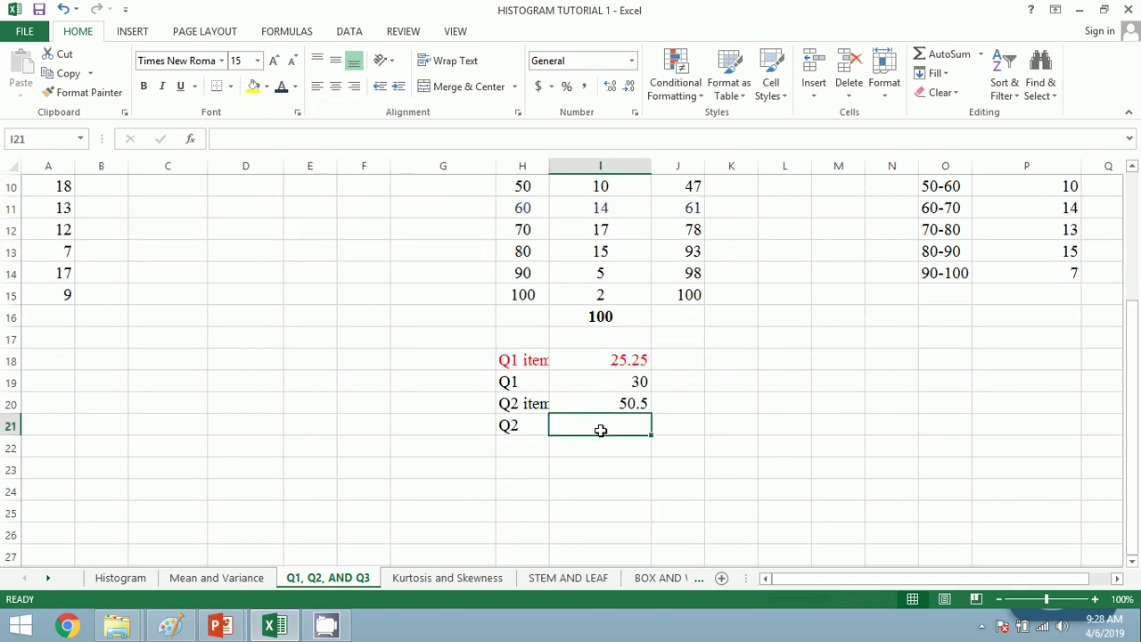
text(60)
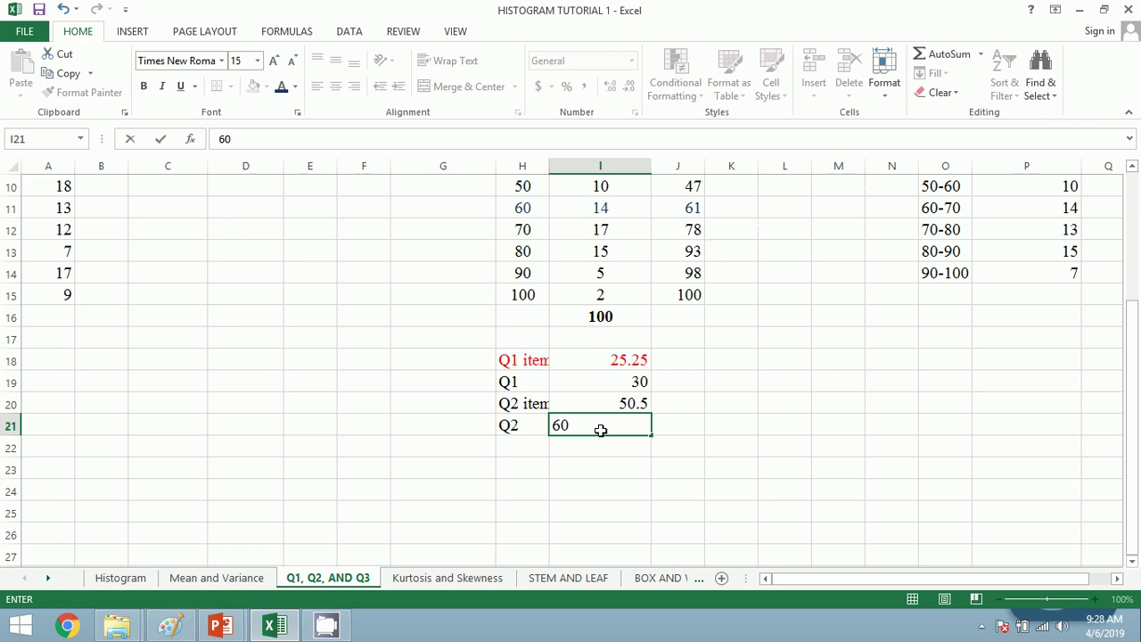
click(537, 450)
Step: Add a 'Q3 item' label in H22 with =3*(I16+1)/4, giving 75.75
text(Q3)
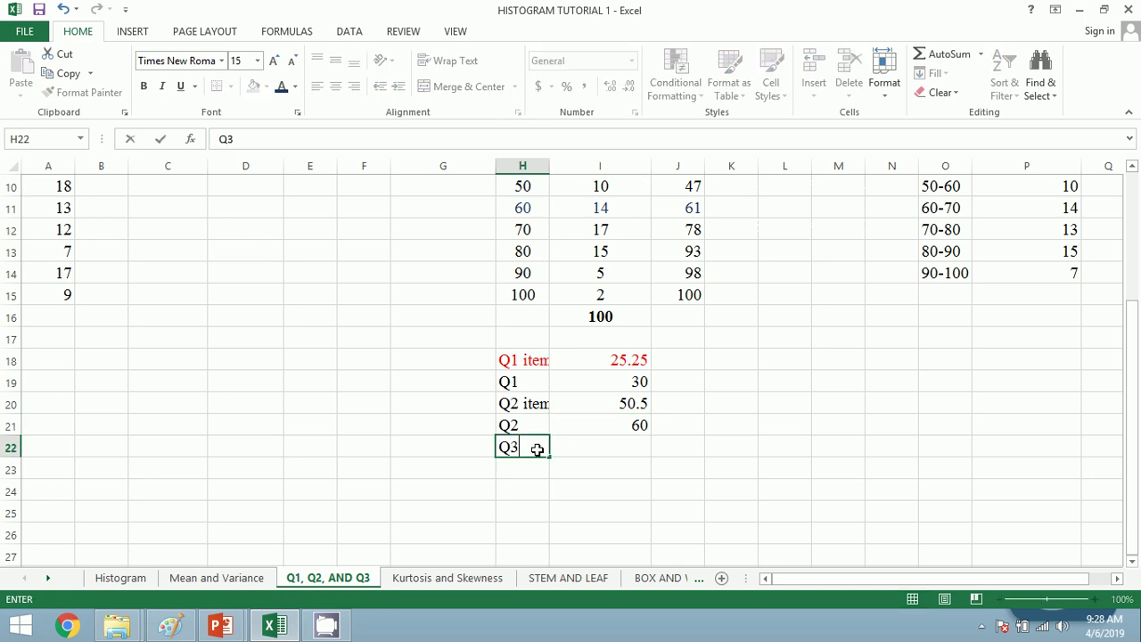
text( item)
key(Tab)
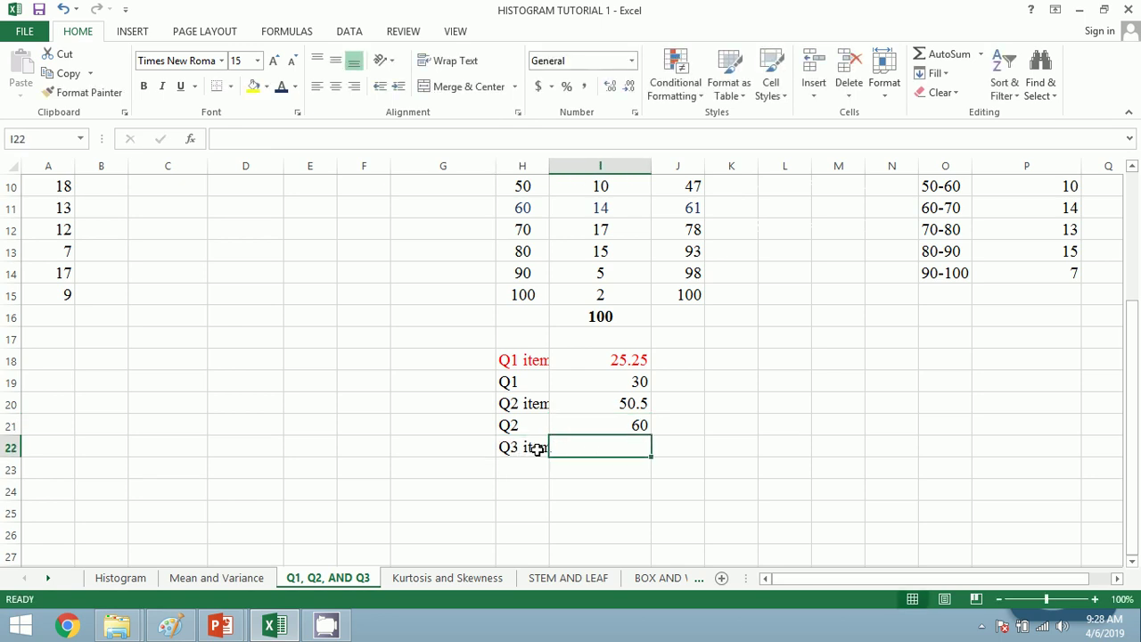
text(=)
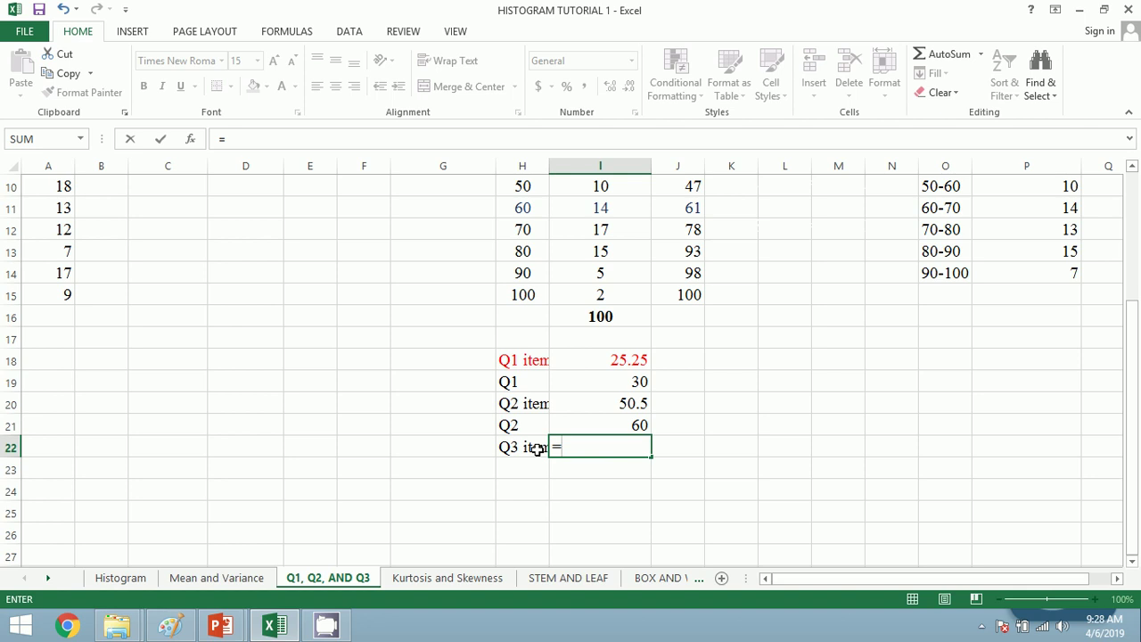
text(3*()
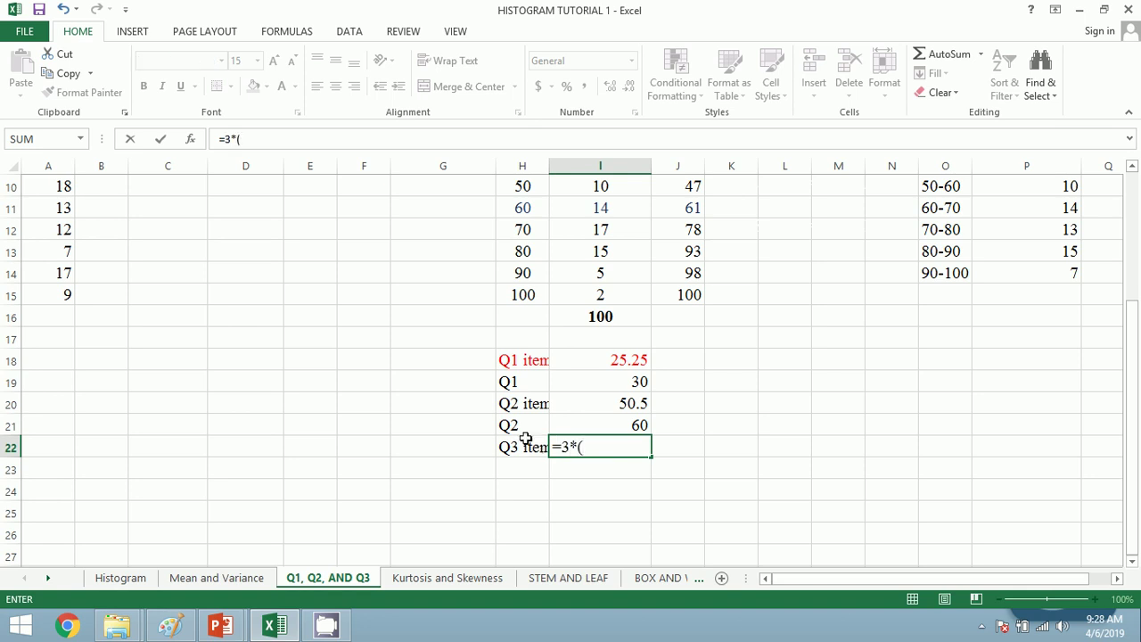
click(615, 317)
text(+)
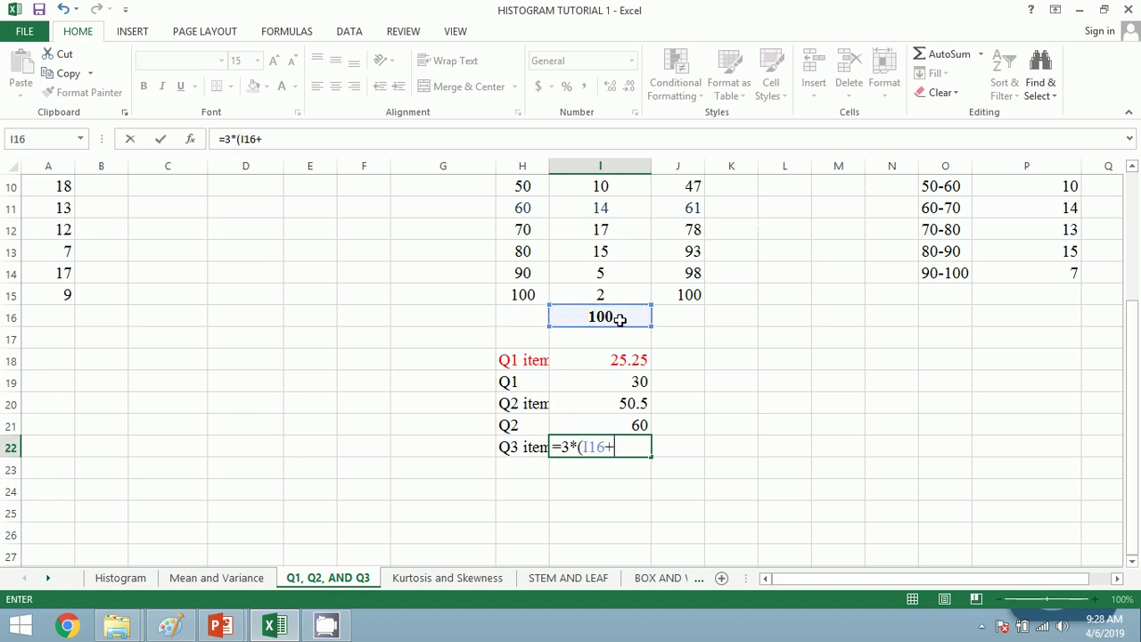
text(1)/4)
key(Return)
key(Up)
key(Right)
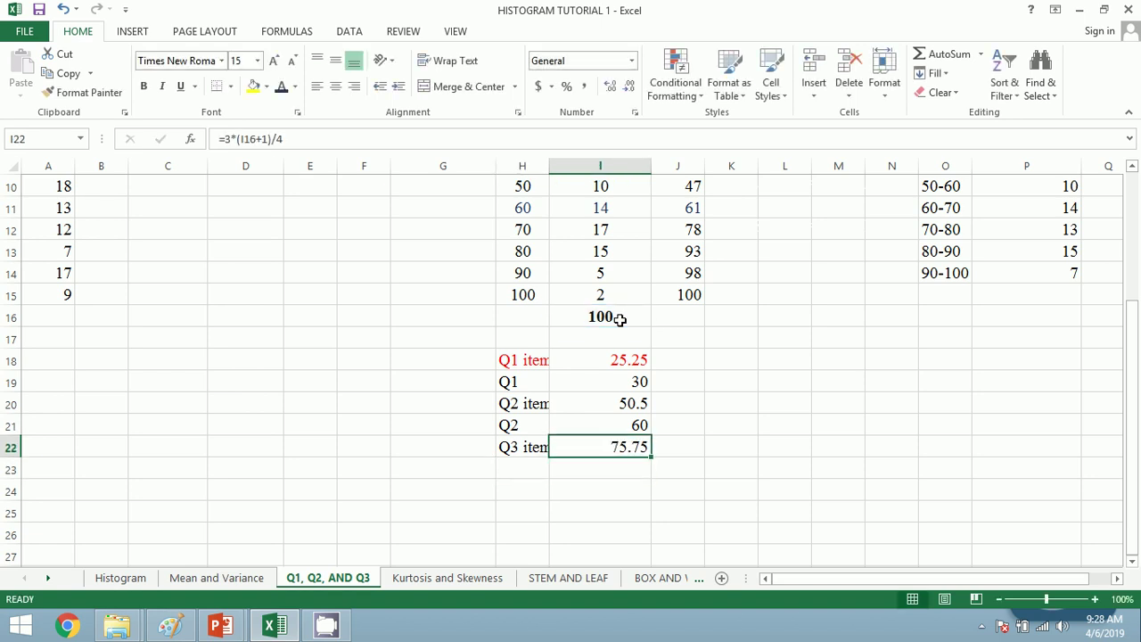
Step: Colour the 70-mark row of the discrete table dark green
scroll(619, 319, up, 1)
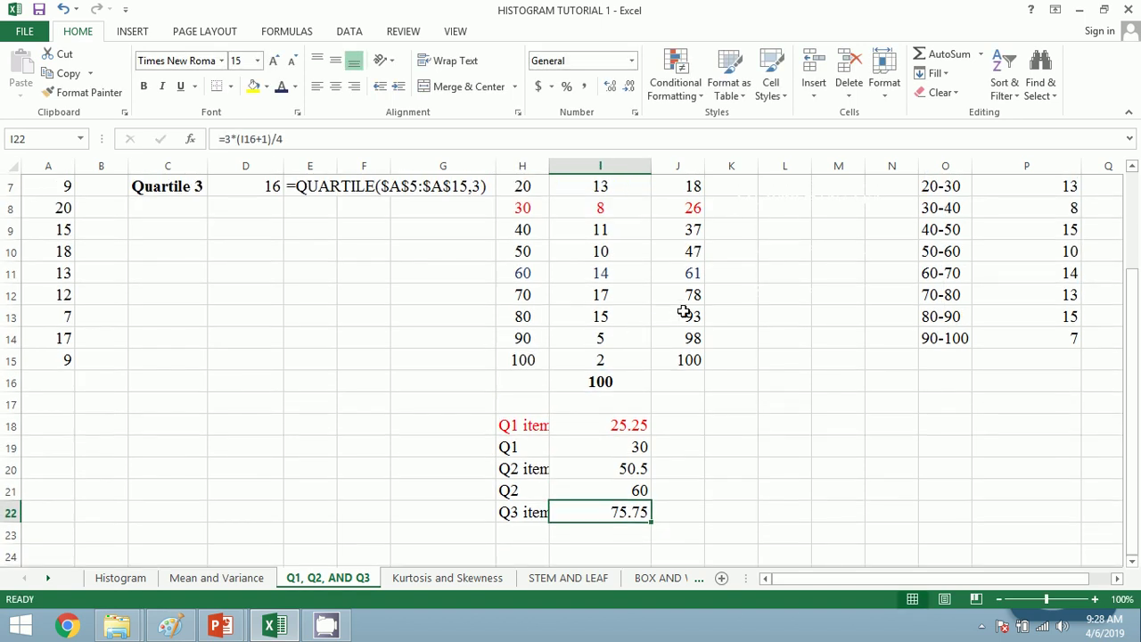
drag(698, 295, 527, 295)
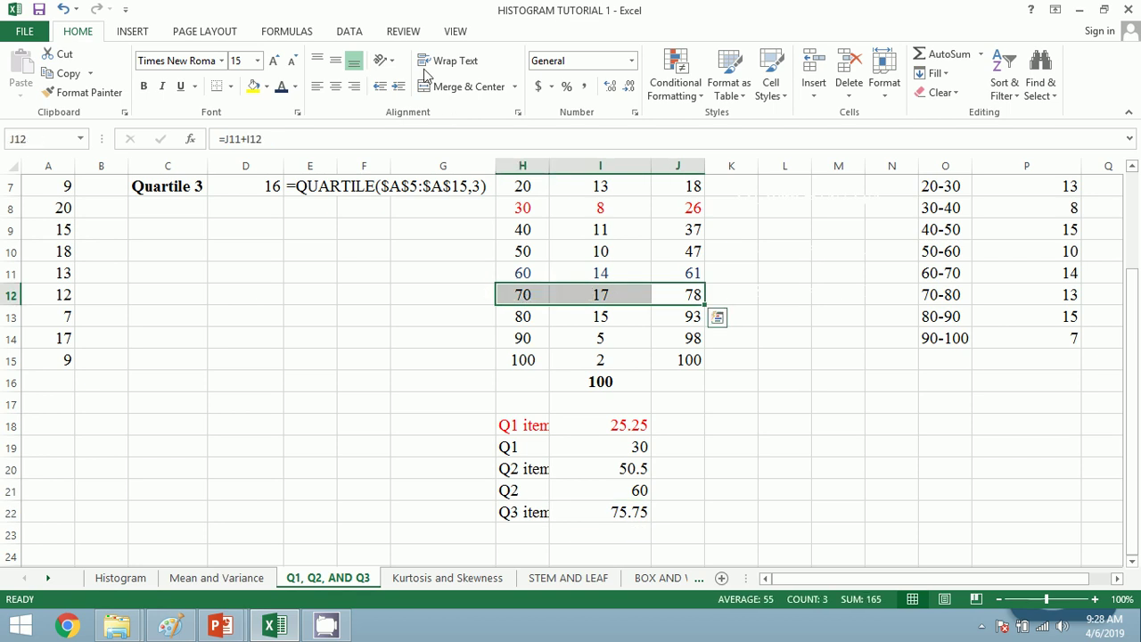
click(295, 86)
click(408, 204)
click(528, 534)
scroll(626, 498, down, 1)
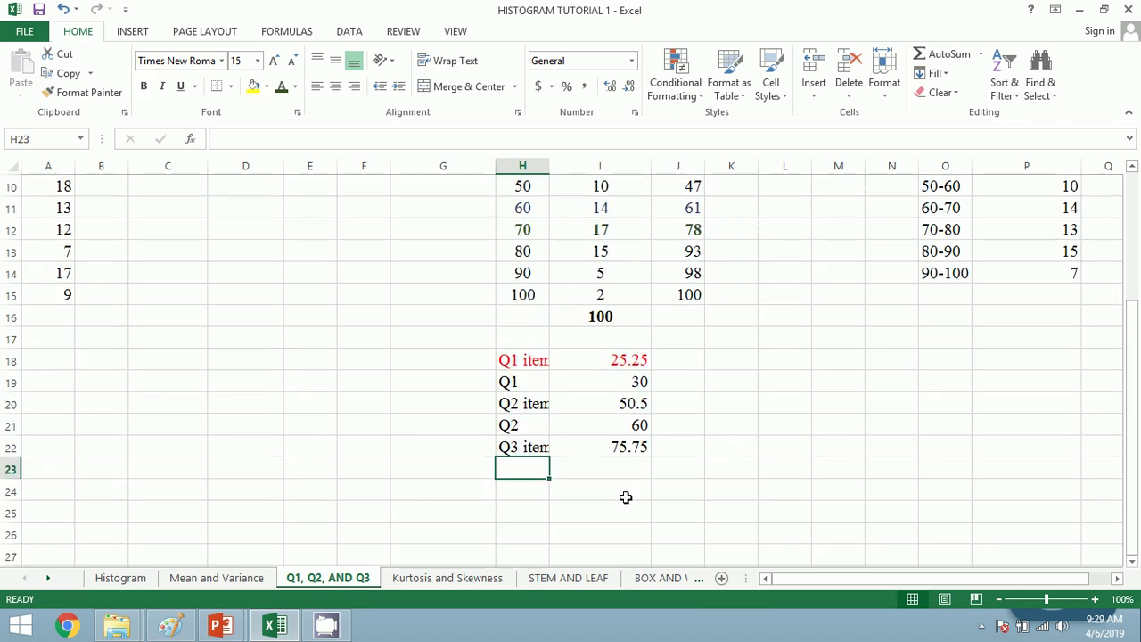
Step: Enter the Q3 label with the value 70 in the discrete series
text(Q3)
key(Delete)
key(Tab)
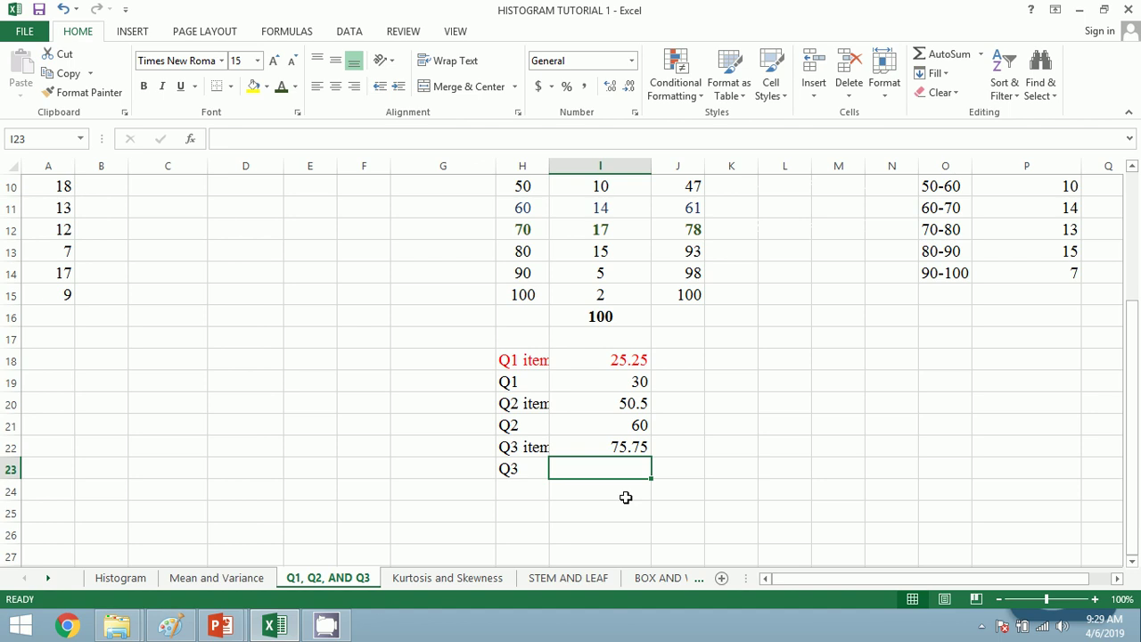
text(70)
key(Return)
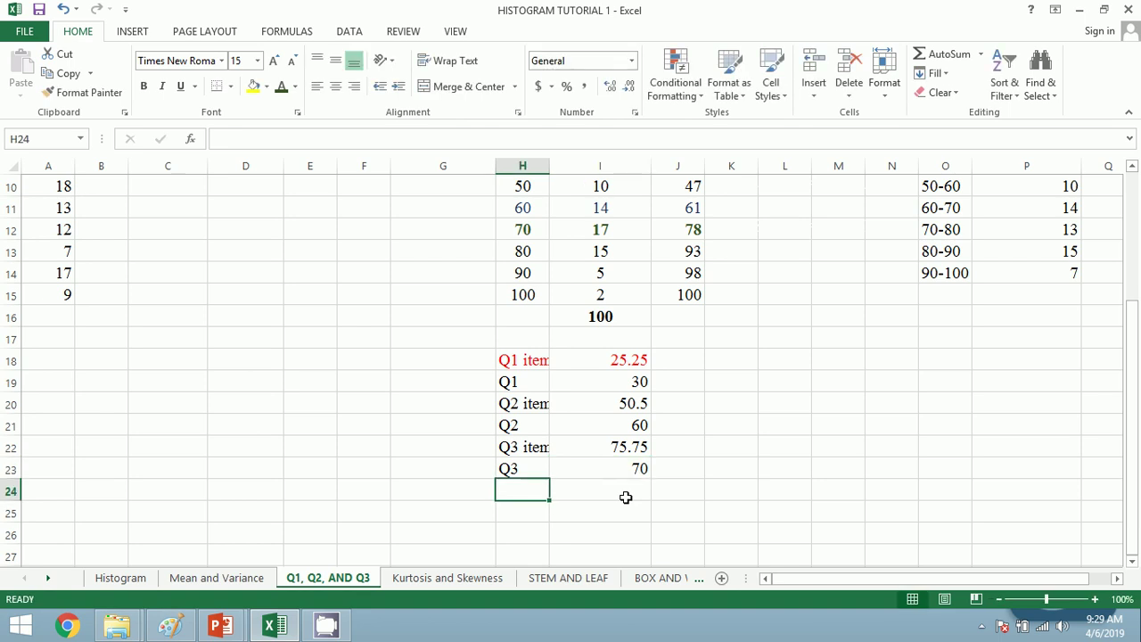
Step: Make the Q1, Q2 and Q3 label-and-value rows bold
key(Up)
key(Up)
key(Up)
key(Up)
key(Up)
key(shift+Right)
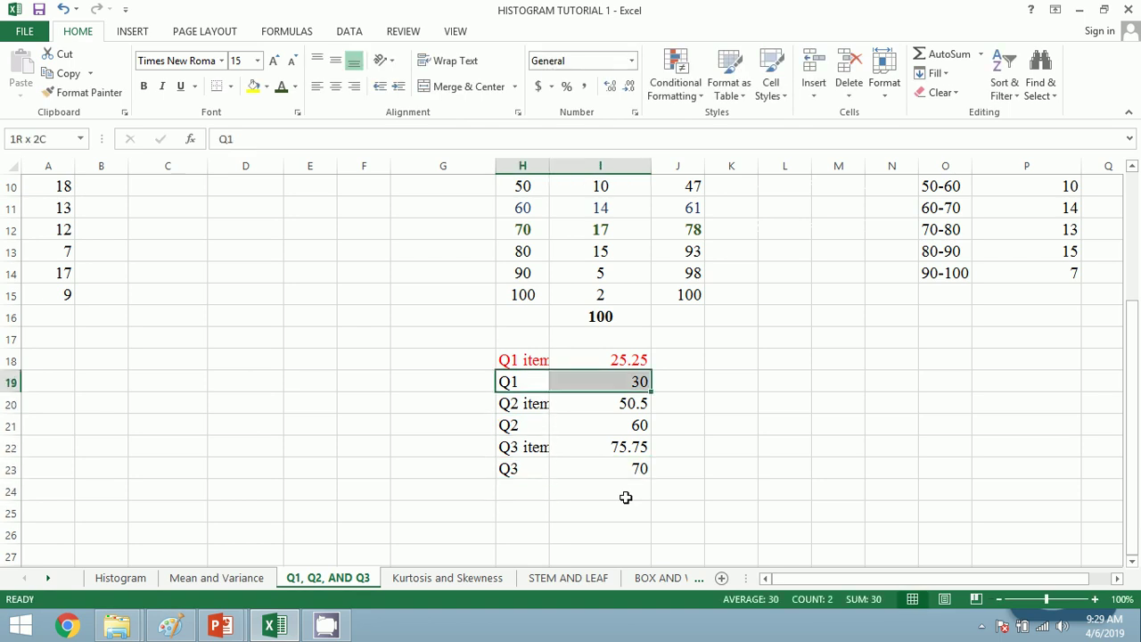
key(ctrl+b)
key(Down)
key(Down)
key(shift+Right)
key(shift+Right)
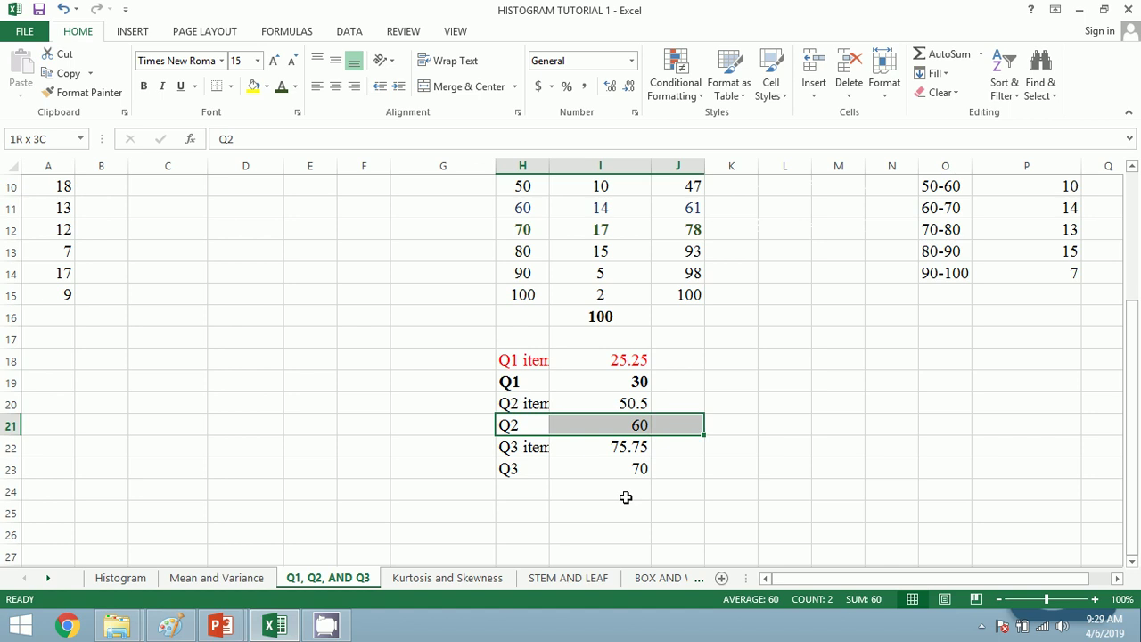
key(shift+Left)
key(ctrl+b)
key(Down)
key(Down)
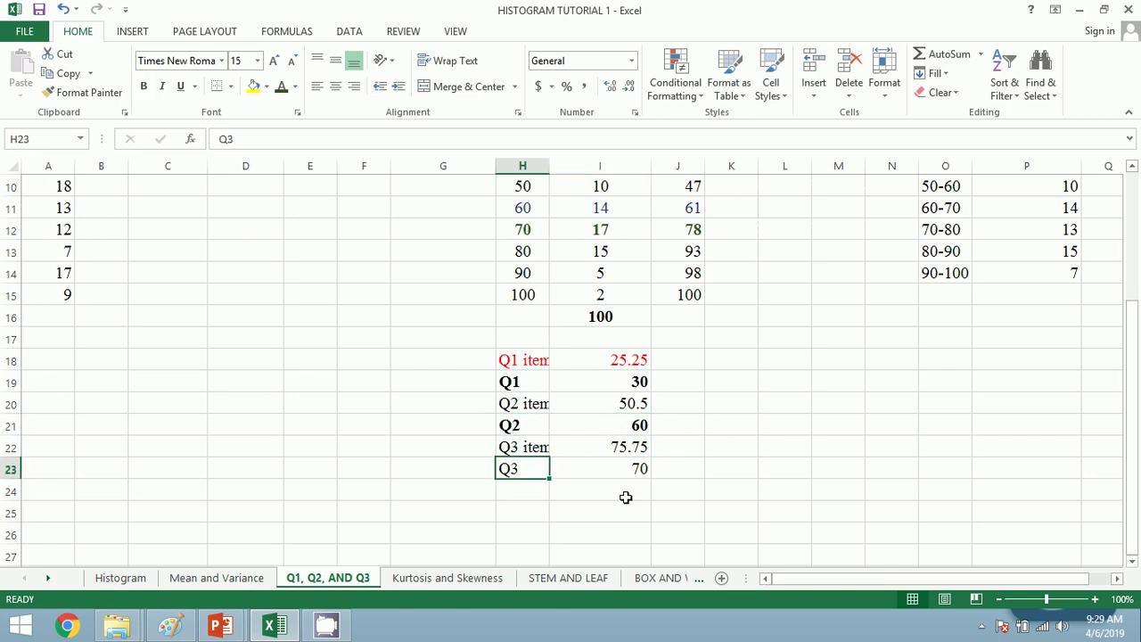
key(shift+Right)
key(shift+Right)
key(shift+Left)
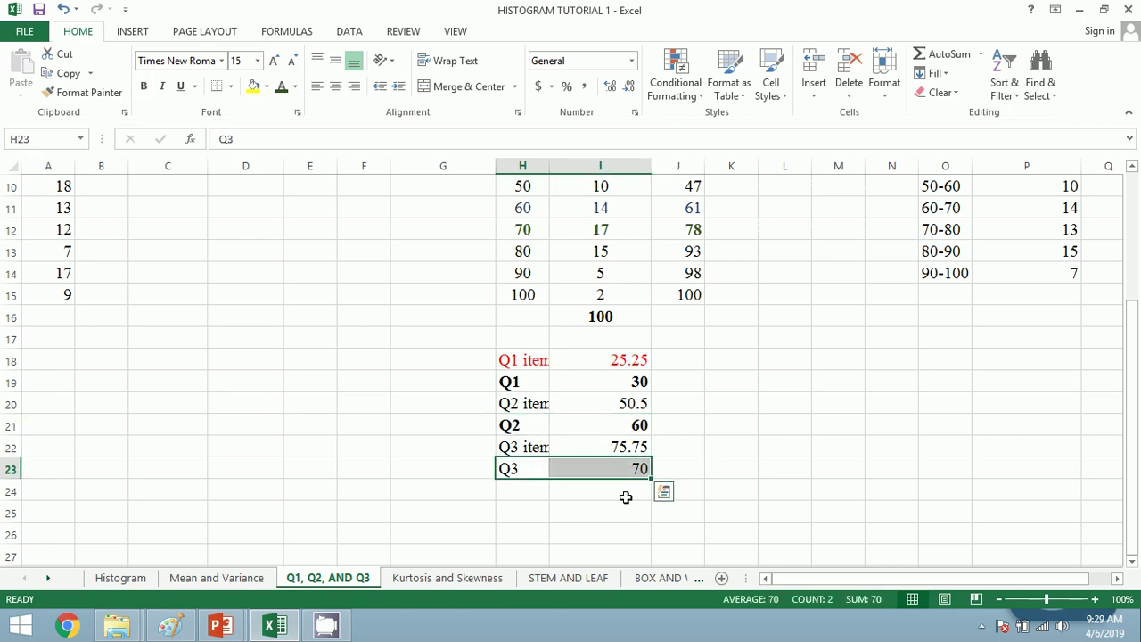
key(ctrl+b)
key(Right)
key(Right)
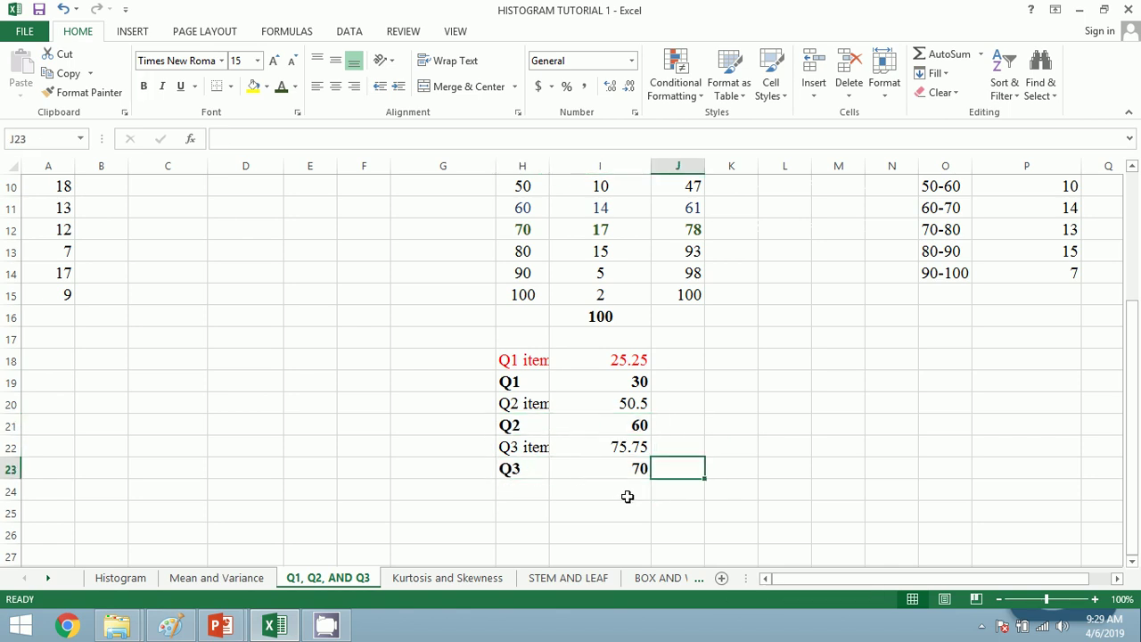
scroll(718, 489, up, 2)
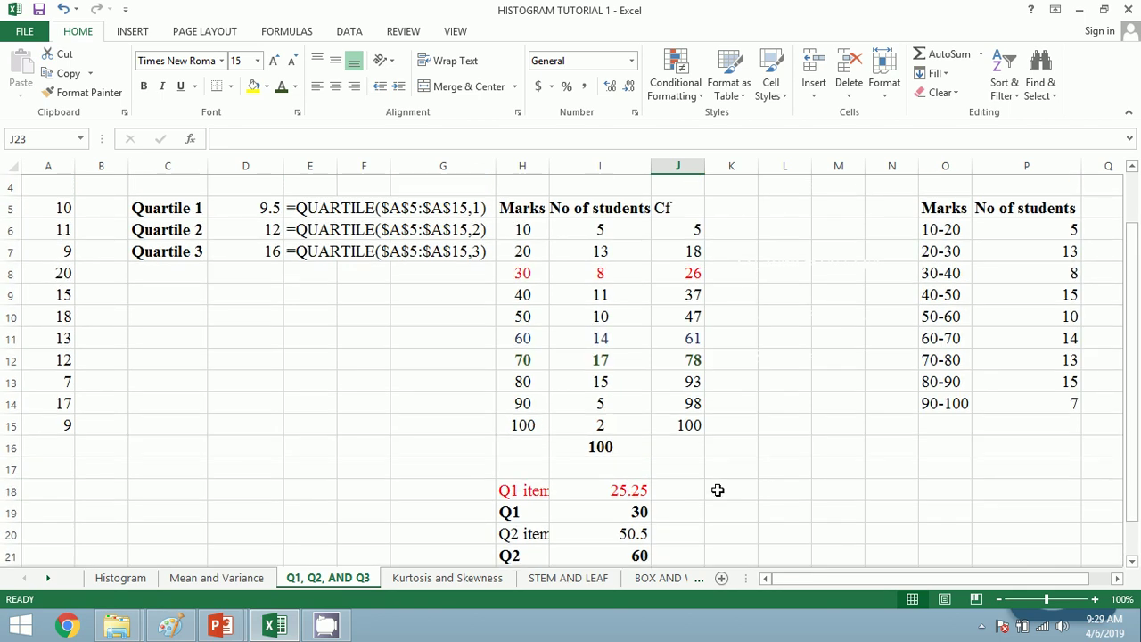
key(Up)
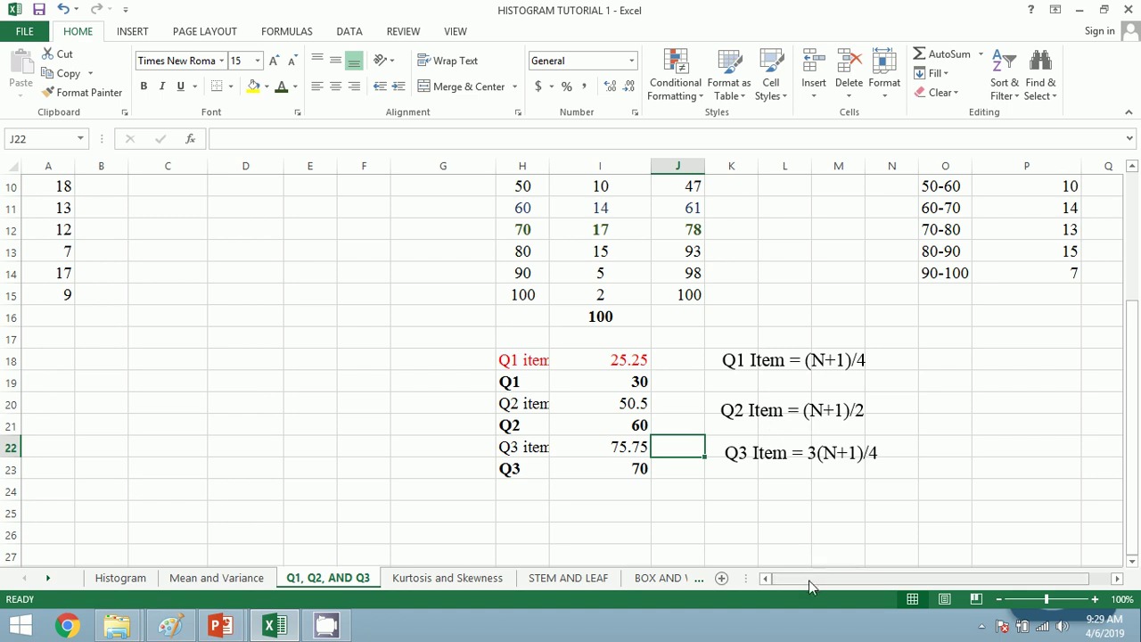
scroll(942, 458, right, 1)
scroll(935, 443, up, 1)
scroll(935, 443, up, 3)
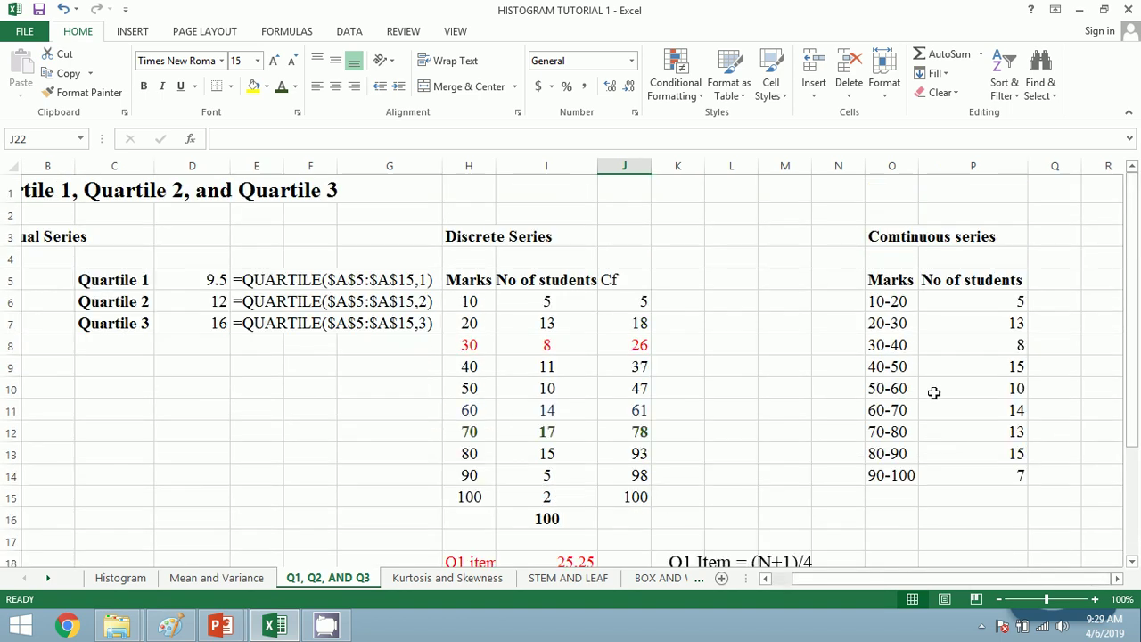
scroll(924, 285, down, 1)
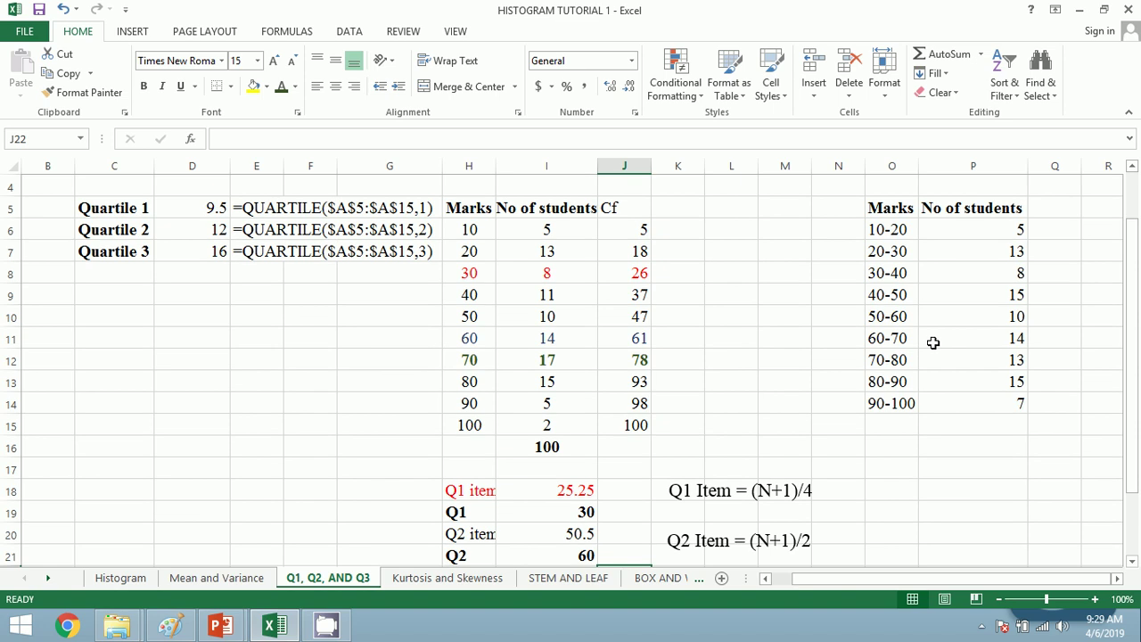
Step: Add a Cf column heading and start the cumulative frequencies with =P6
click(1049, 207)
text(Cf)
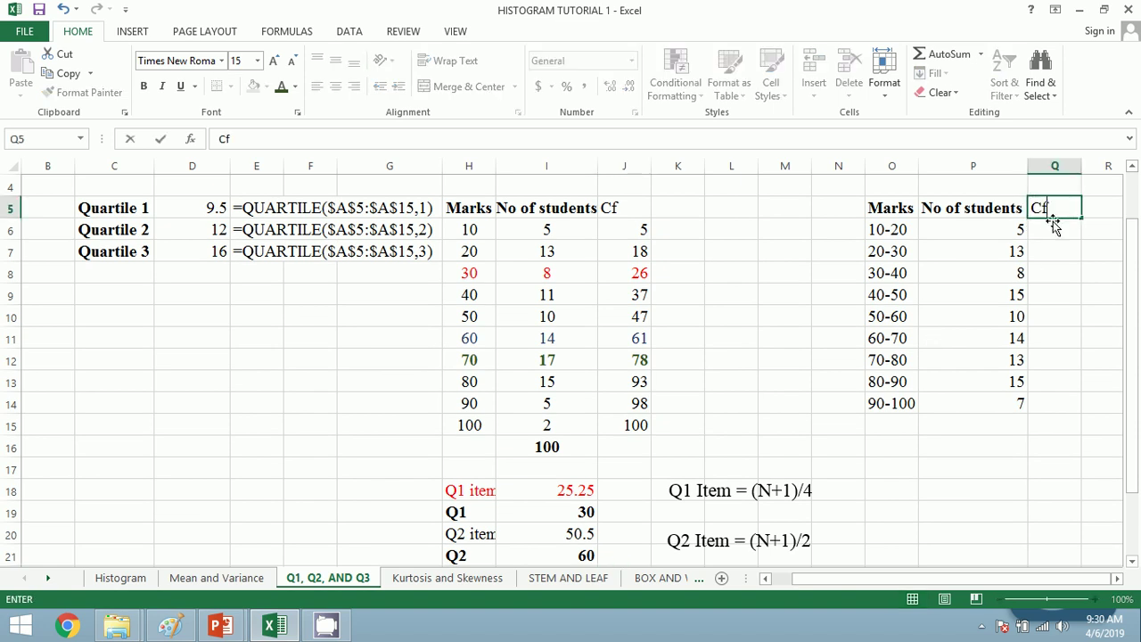
key(Return)
text(=)
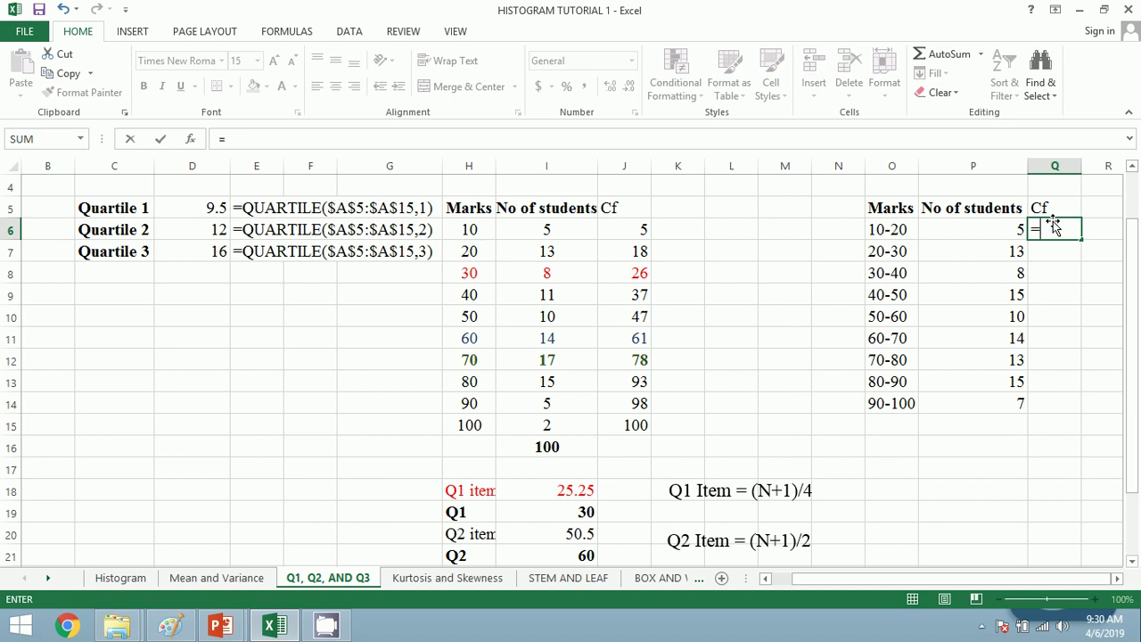
key(Left)
key(Return)
text(=)
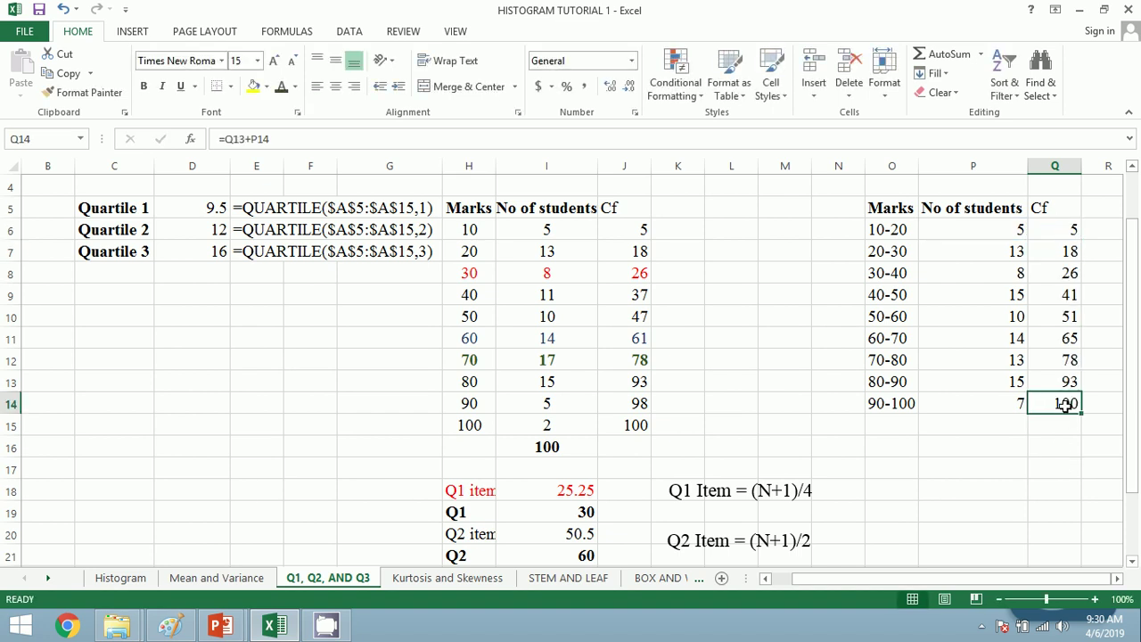
Step: Total the student counts with =SUM(P6:P14) in P15, giving 100
click(1017, 425)
text(=s)
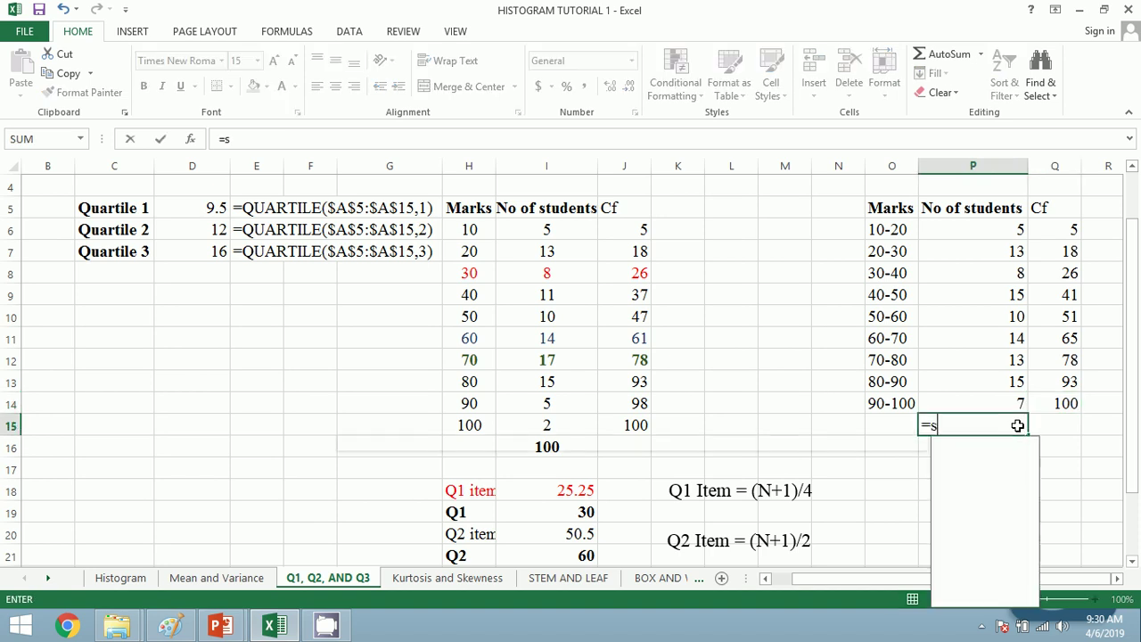
text(um()
key(Up)
key(ctrl+shift+Up)
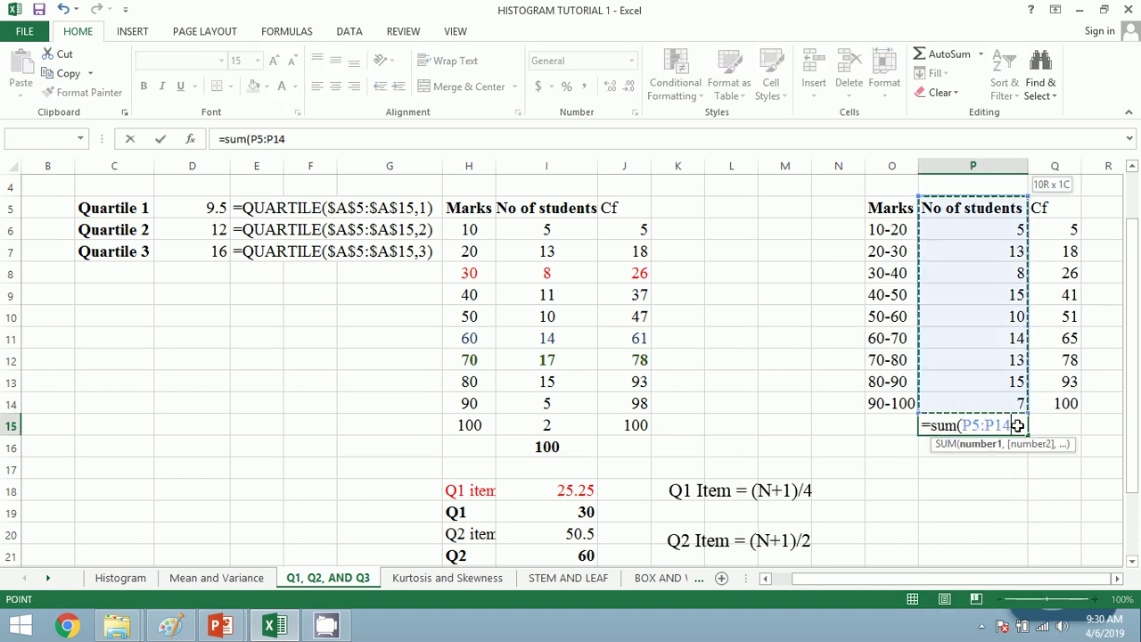
key(Return)
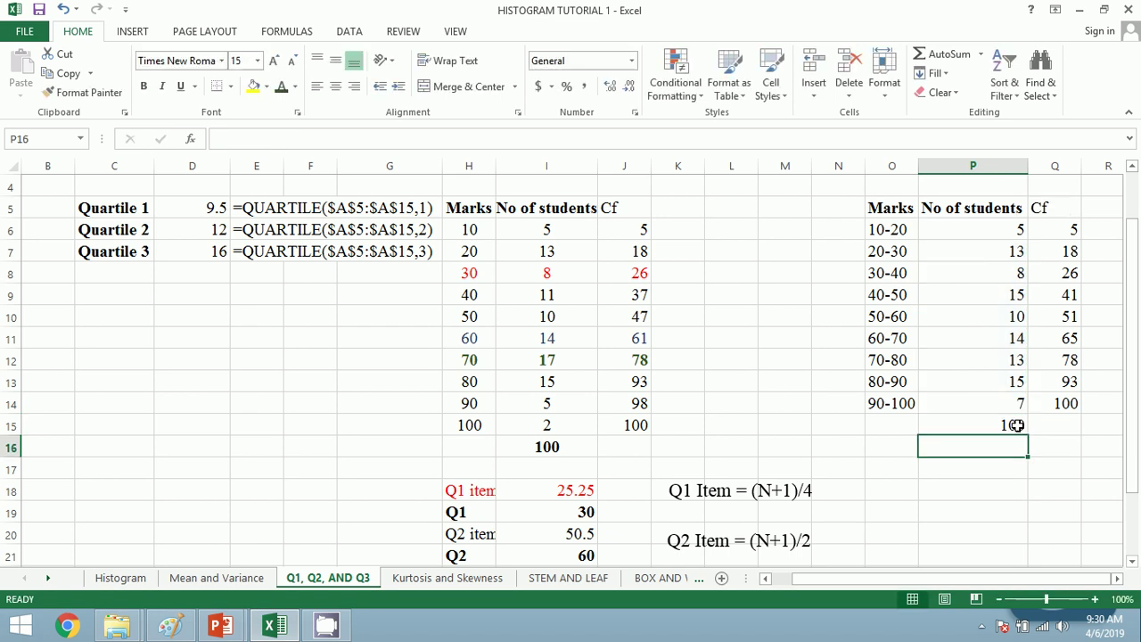
click(1017, 425)
scroll(1084, 428, down, 2)
scroll(1019, 428, up, 1)
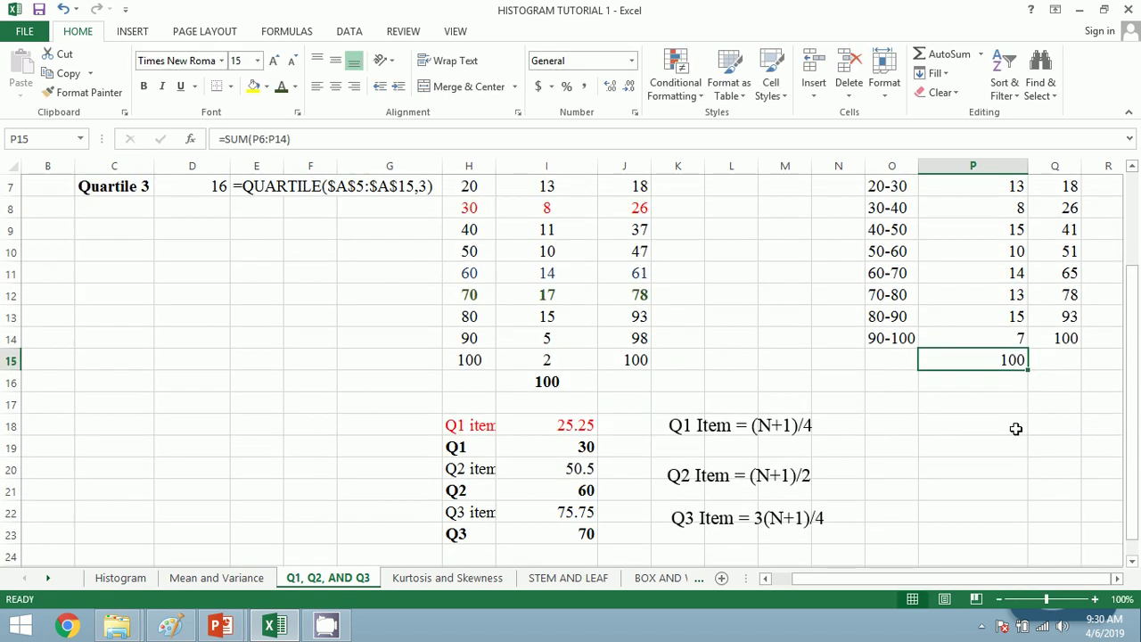
click(891, 406)
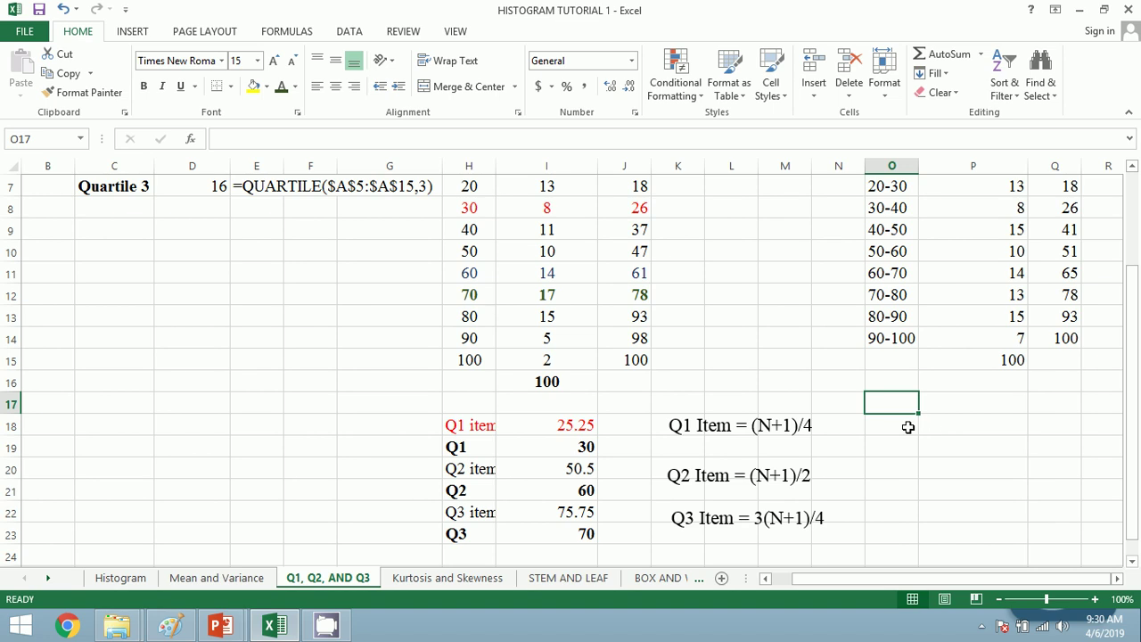
Step: Add a Quartile 1 heading with a Q1 item label beneath it
text(Quartile 1)
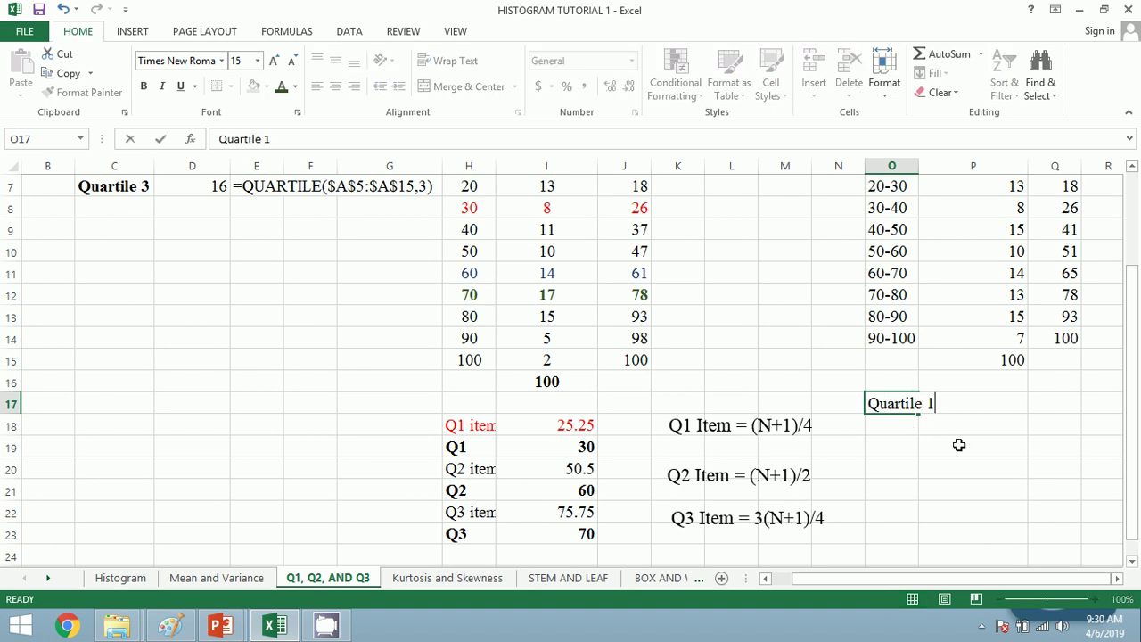
key(Return)
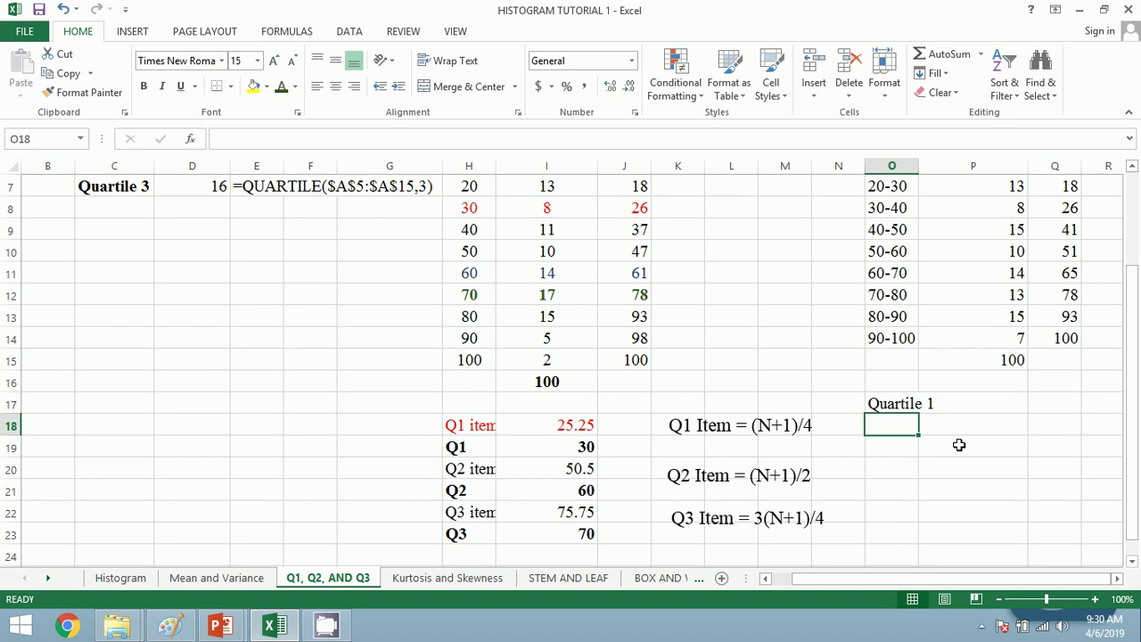
text(q)
key(BackSpace)
key(BackSpace)
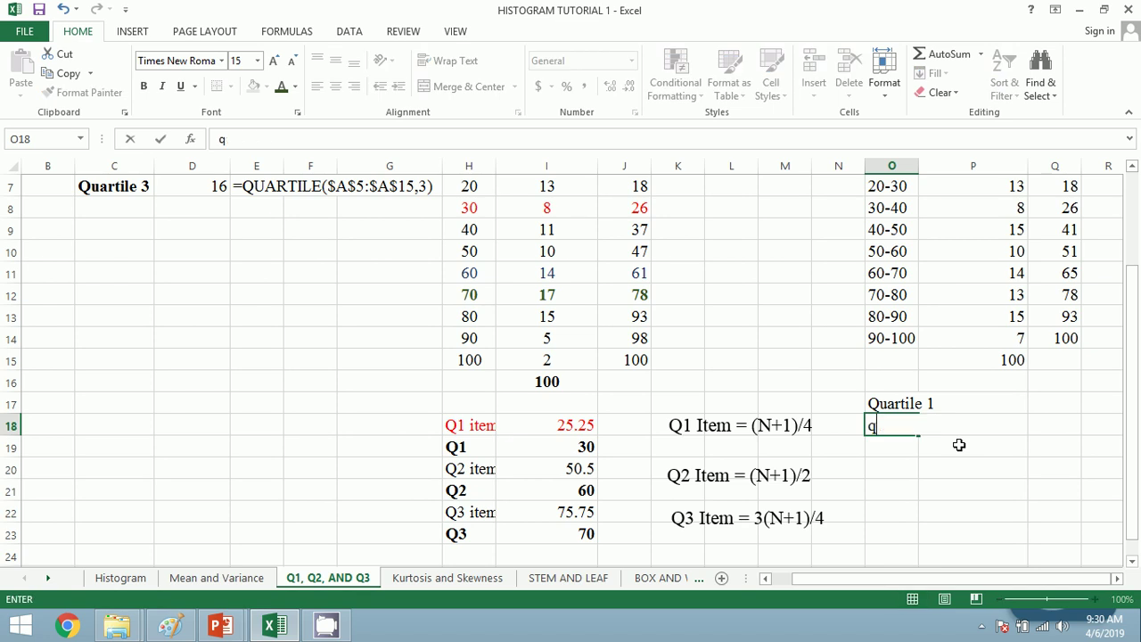
text(Q1 class)
key(Tab)
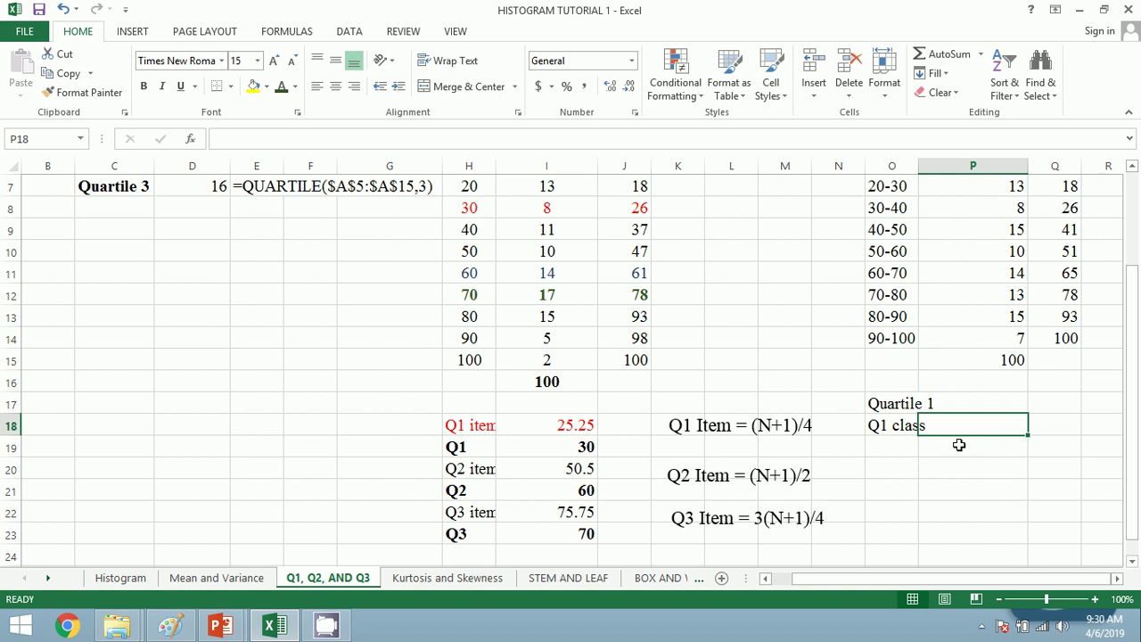
double_click(893, 427)
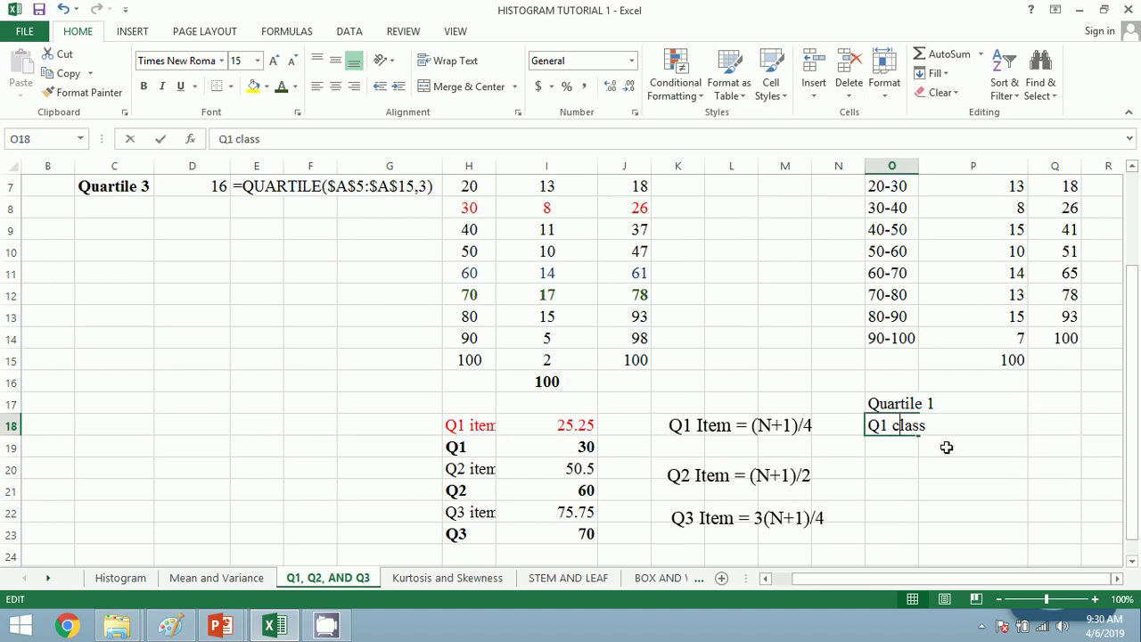
key(shift+End)
text(iem)
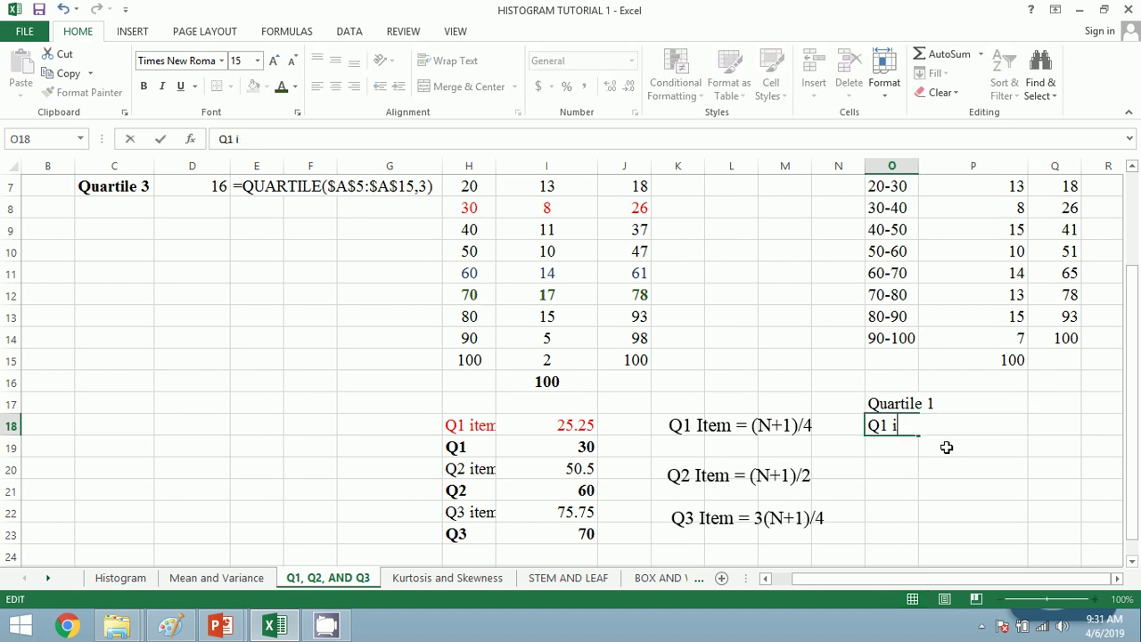
key(Tab)
key(Left)
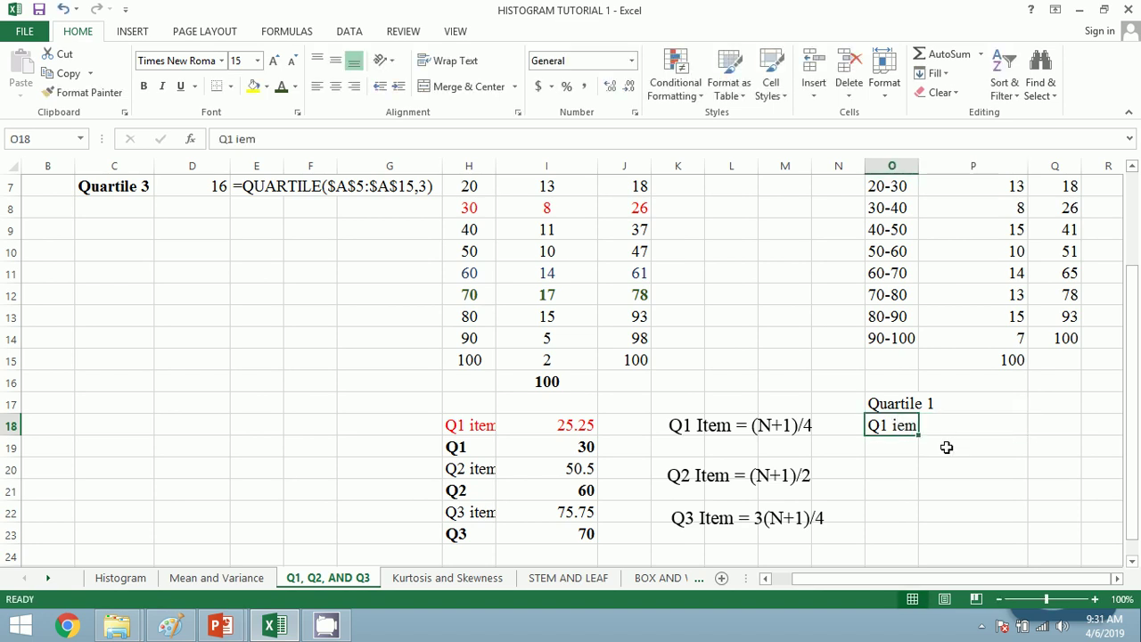
key(F2)
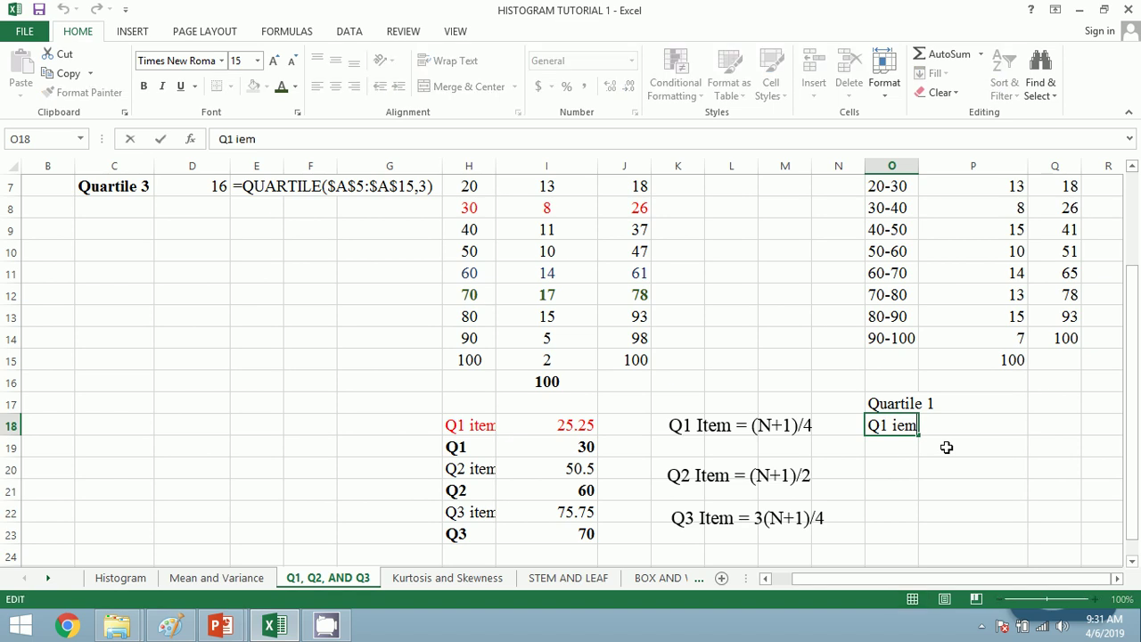
key(ctrl+shift+Left)
text(item)
key(Tab)
Step: Compute the Q1 item as =(P15/4), giving 25
text(=()
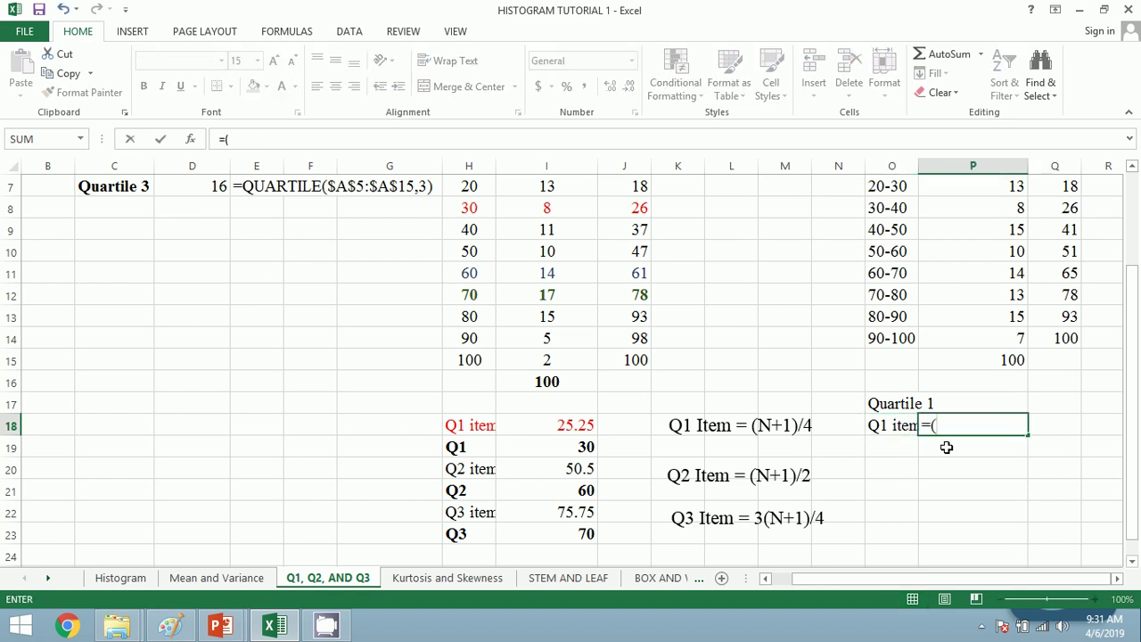
click(1023, 359)
text(/)
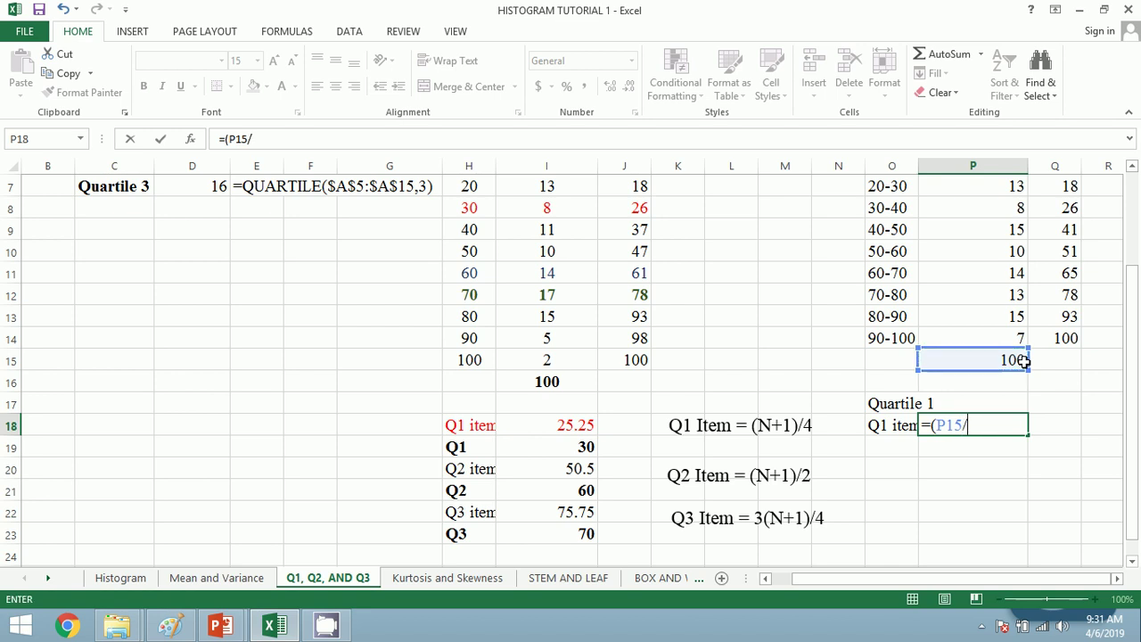
text(4))
key(Return)
scroll(1025, 373, up, 2)
scroll(1025, 373, down, 1)
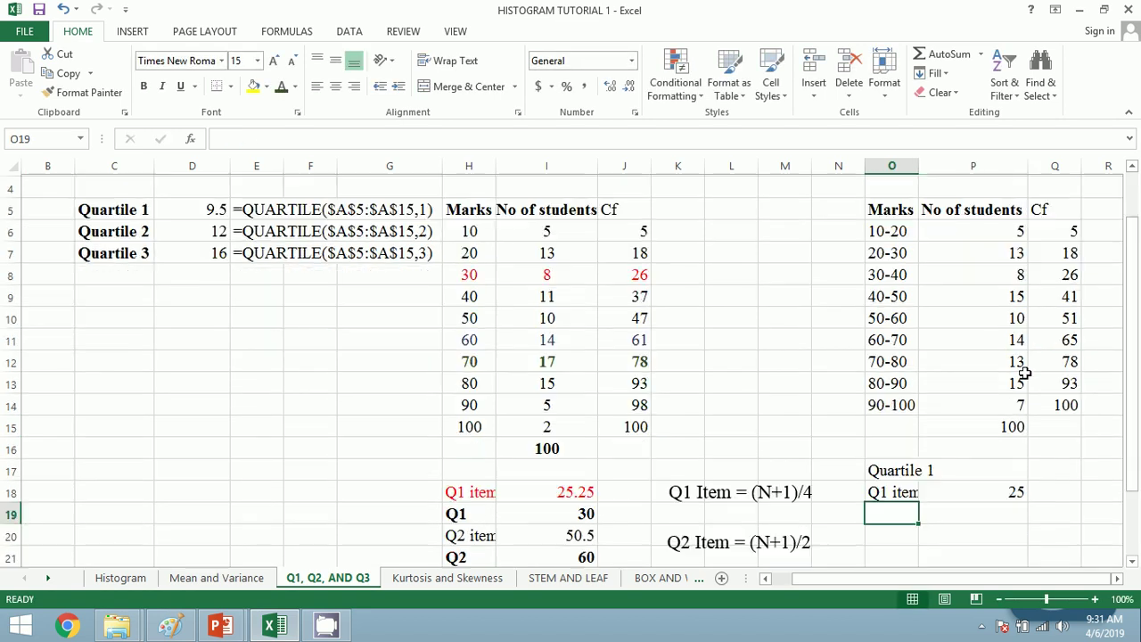
Step: Make the 30-40 class row bold as the quartile 1 class
click(1067, 274)
drag(1066, 274, 887, 273)
click(294, 87)
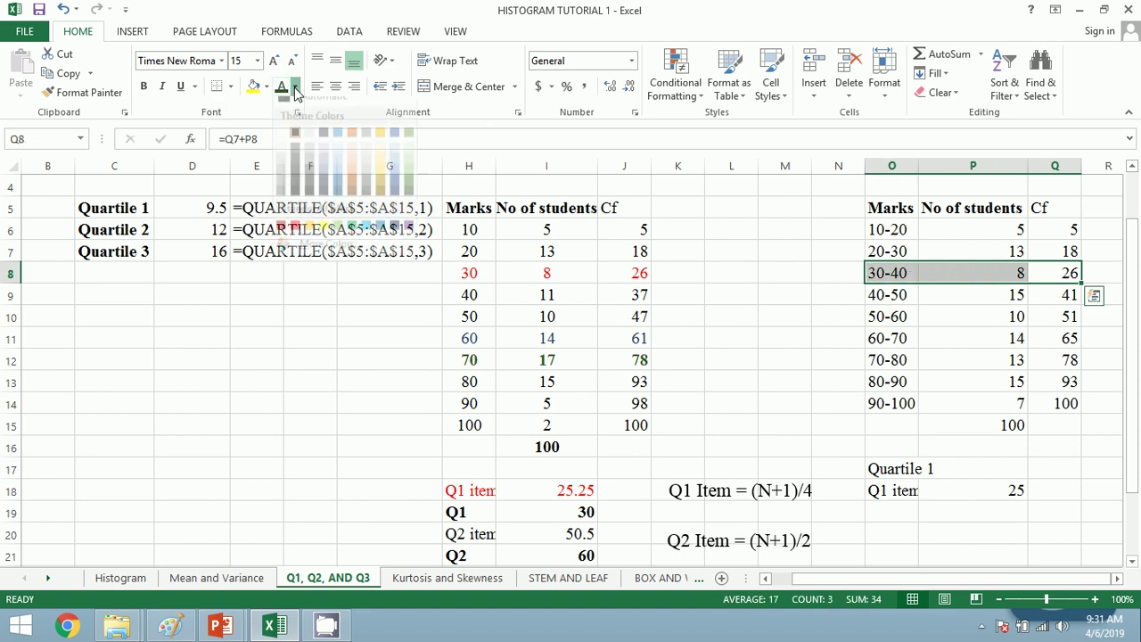
click(513, 54)
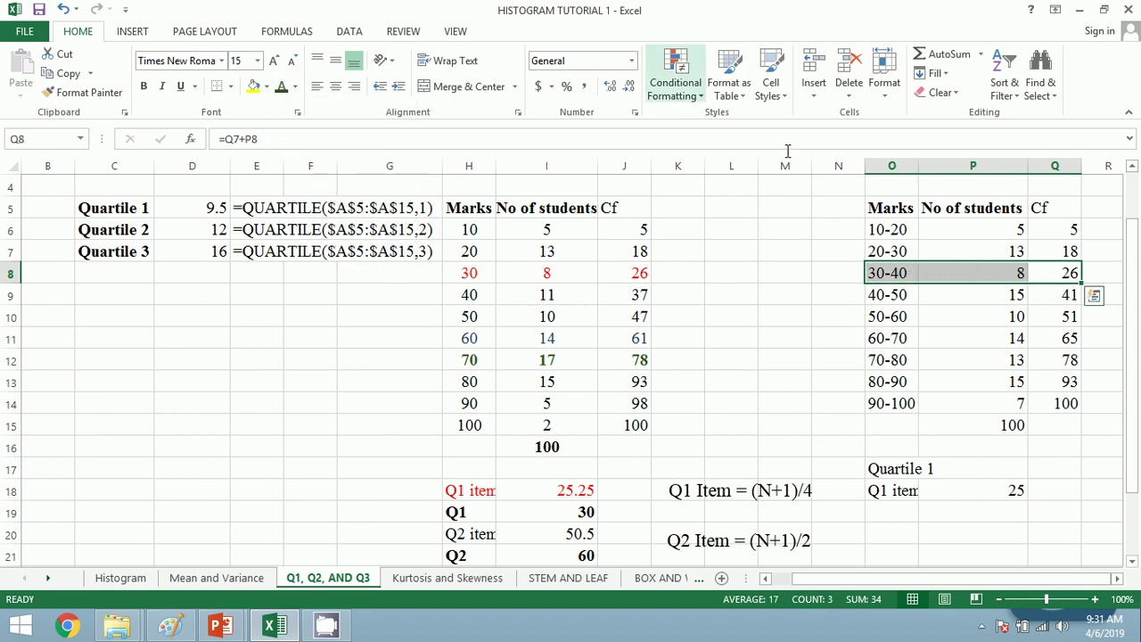
key(ctrl+b)
click(918, 334)
scroll(918, 334, down, 1)
scroll(918, 334, down, 1)
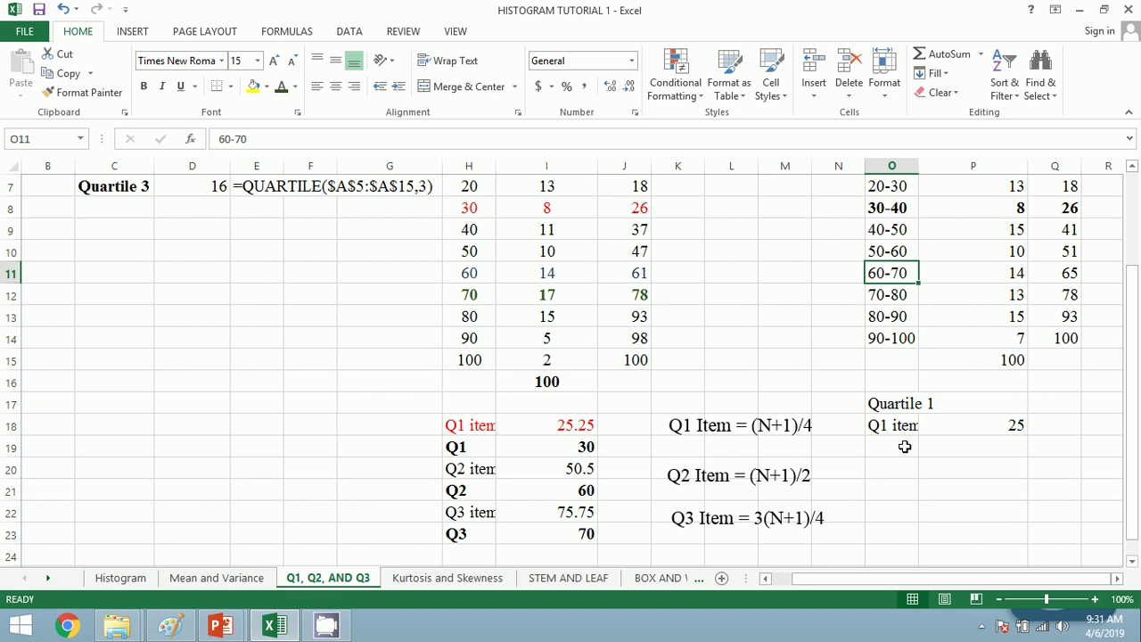
Step: Add a Q1 class entry referencing =O8 so it shows 30-40
click(905, 445)
text(Q1 )
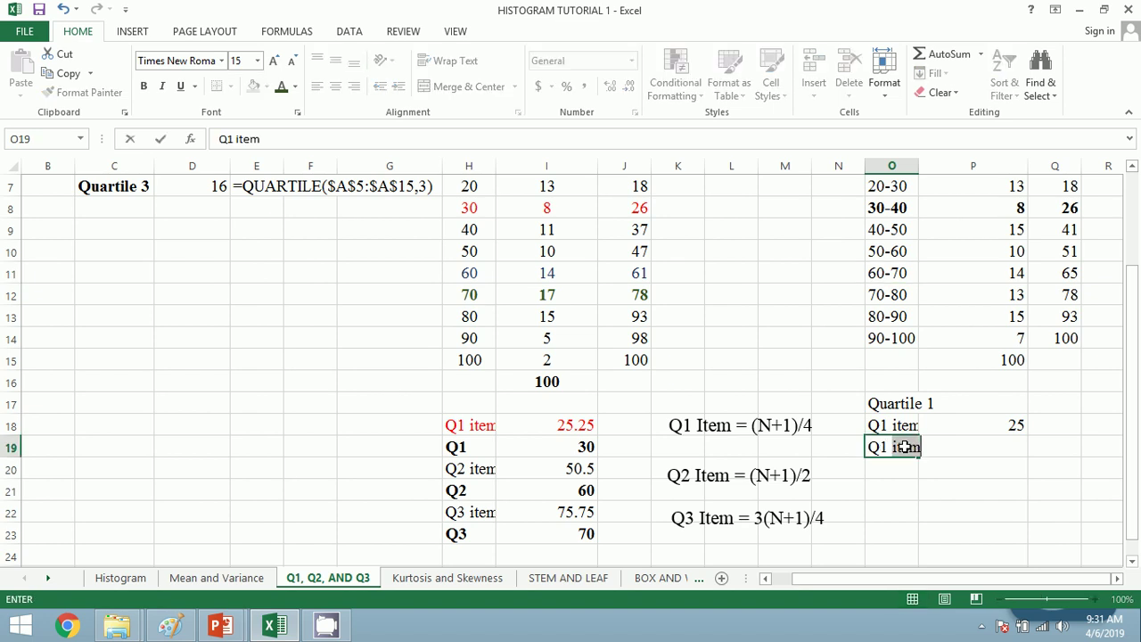
text(class)
key(Tab)
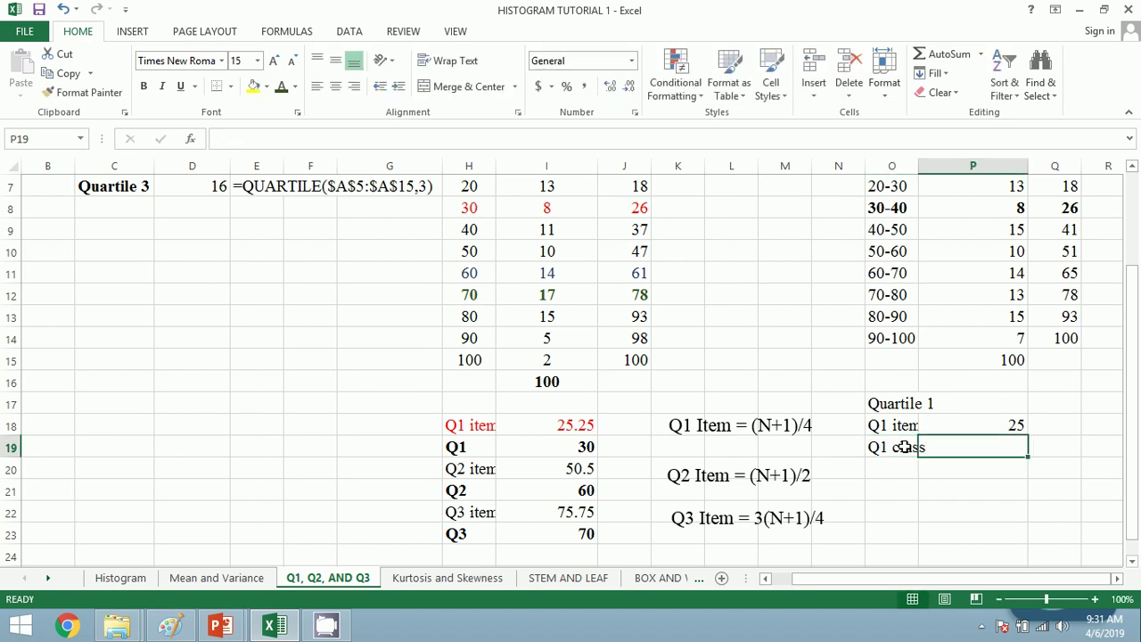
text(=)
scroll(927, 446, up, 2)
scroll(970, 421, down, 1)
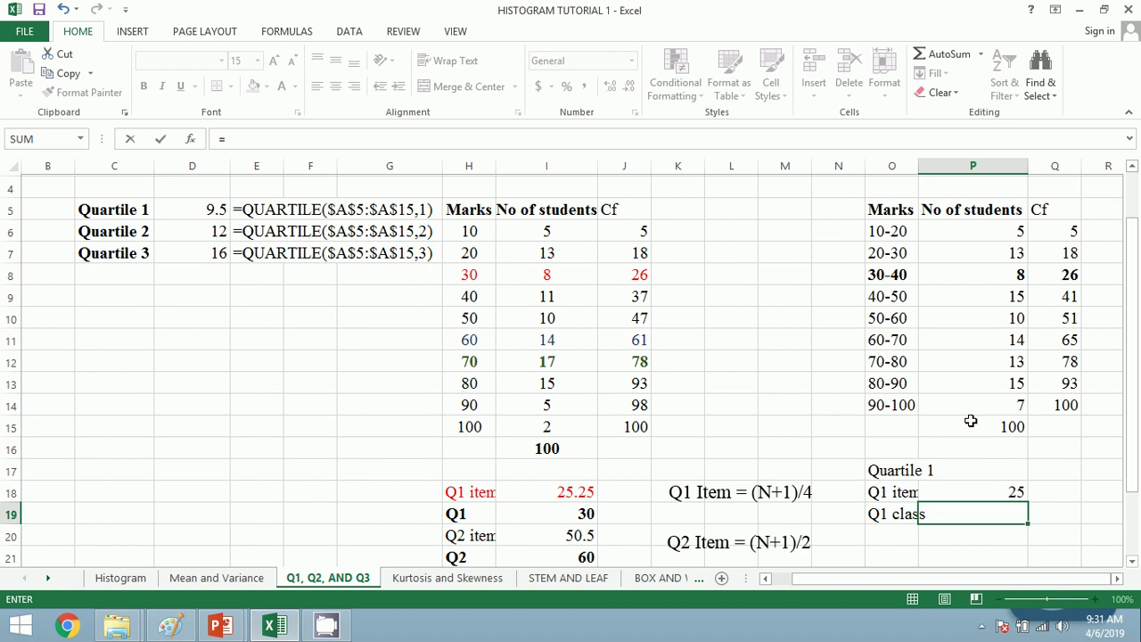
click(900, 274)
key(Return)
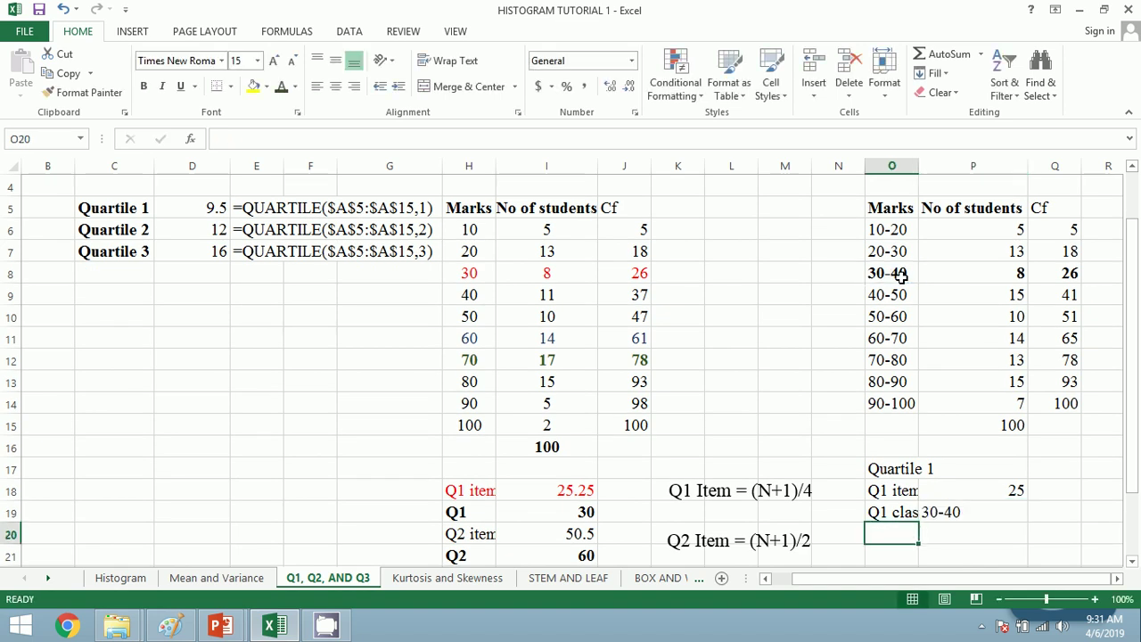
scroll(905, 285, down, 2)
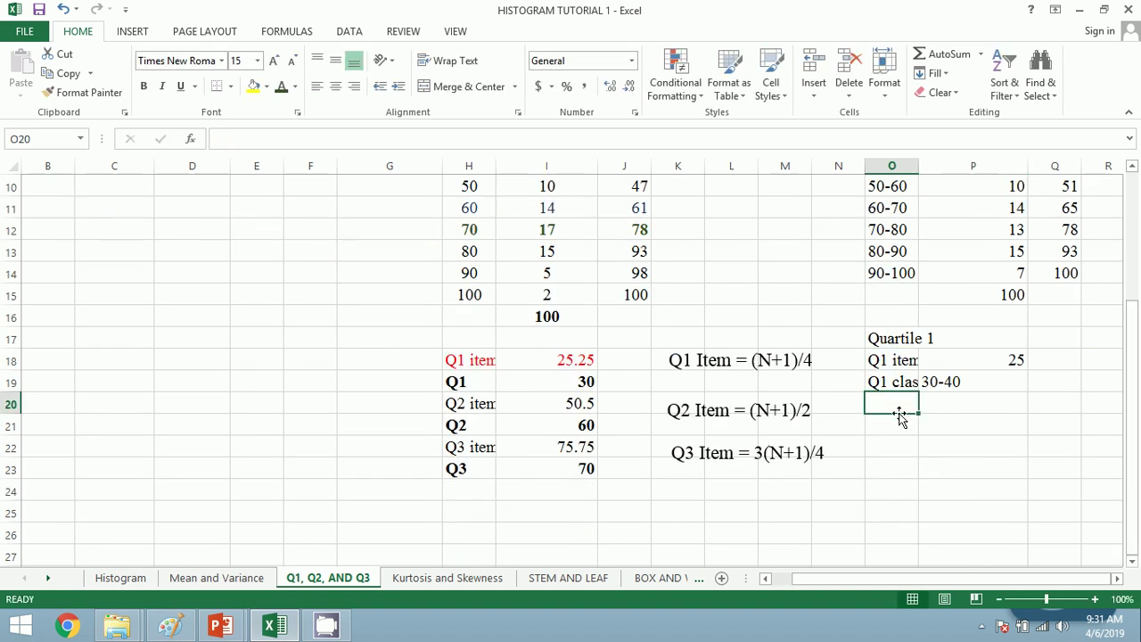
Step: Type the Q1 label in the row under the Q1 class
text(Q1)
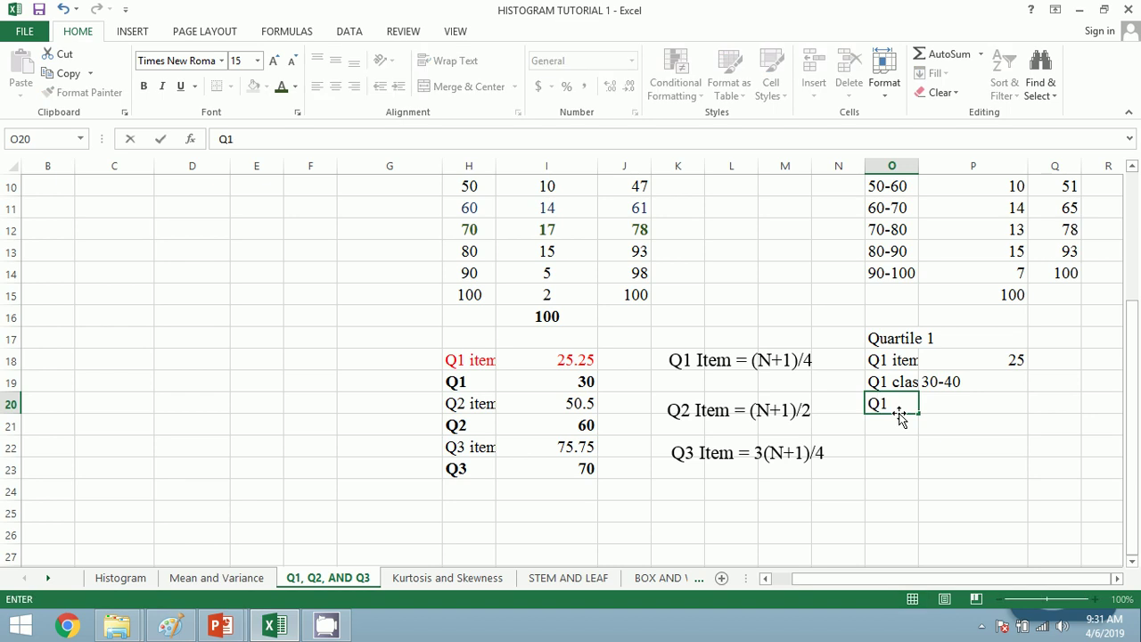
key(Tab)
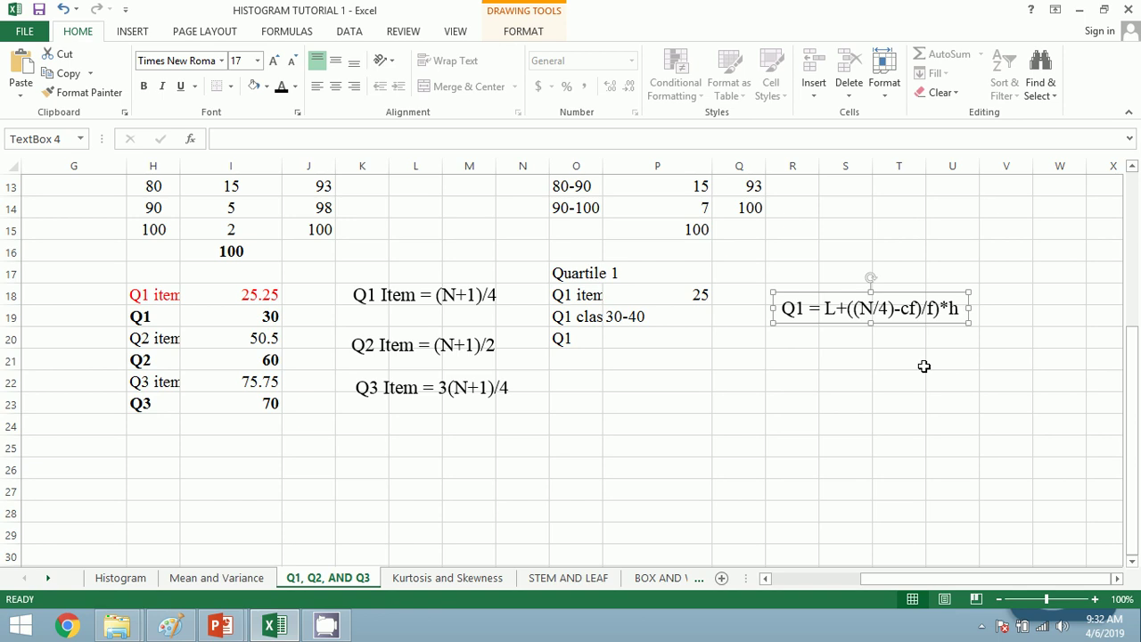
Step: Enter =30+(P18-Q7)/P8*(40-30) in P20, giving Q1 = 38.75
click(659, 339)
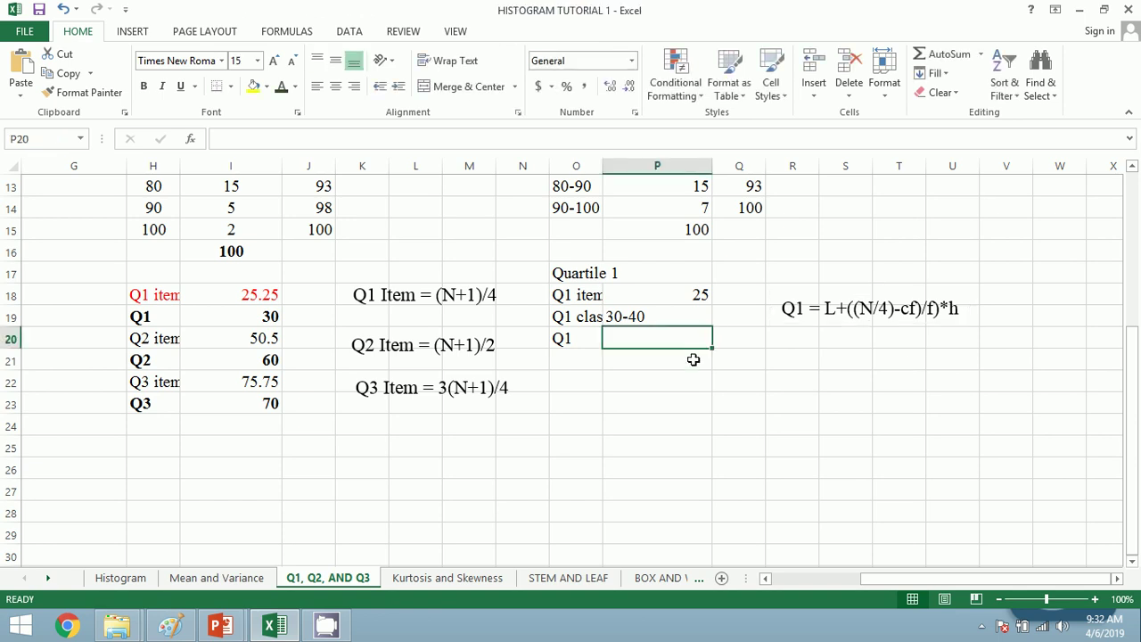
scroll(733, 386, up, 1)
text(=)
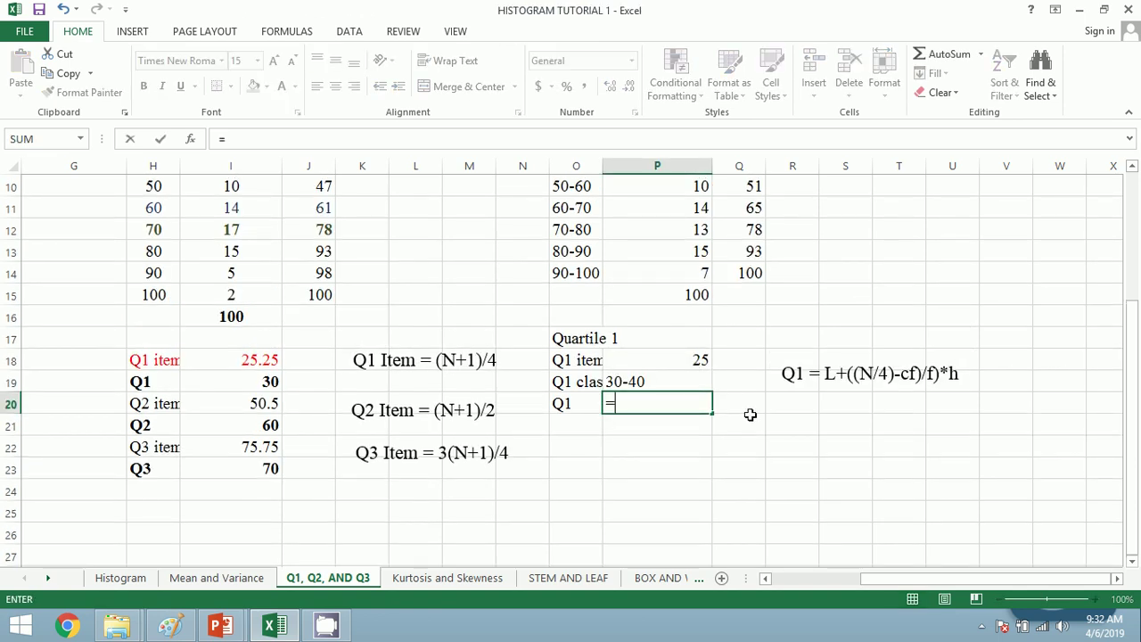
text(30+)
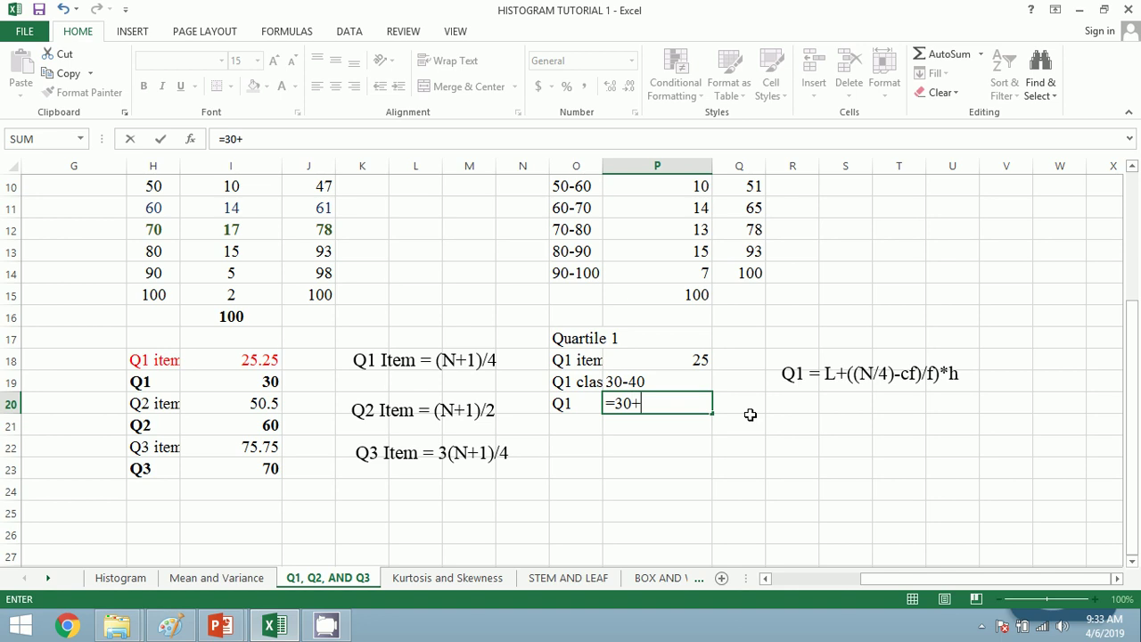
text(()
click(681, 357)
text(-)
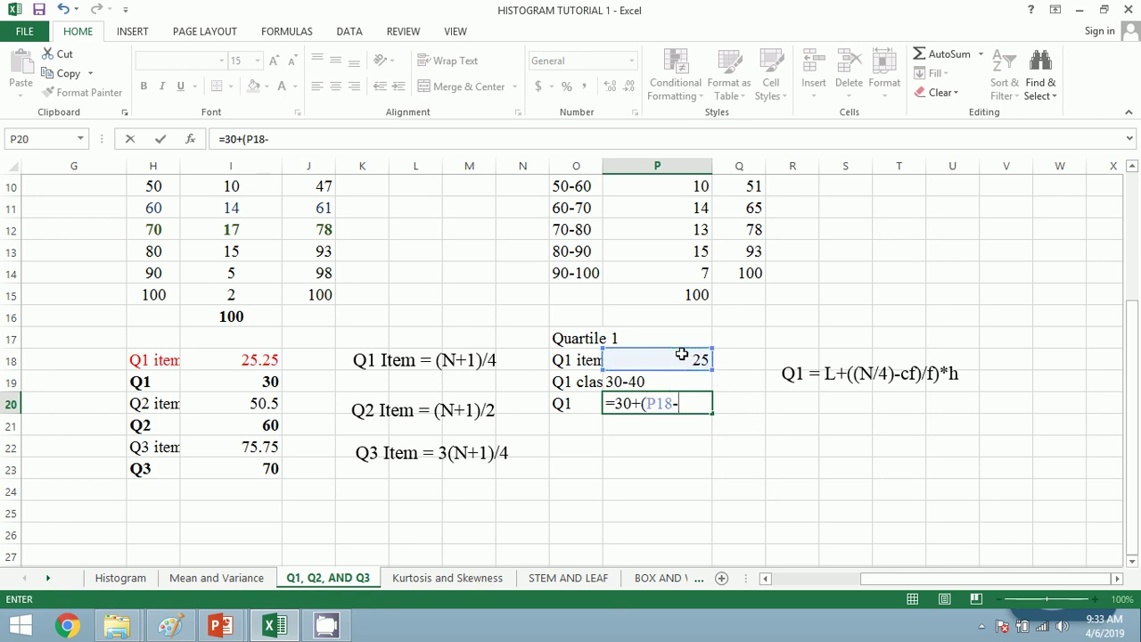
scroll(681, 356, up, 1)
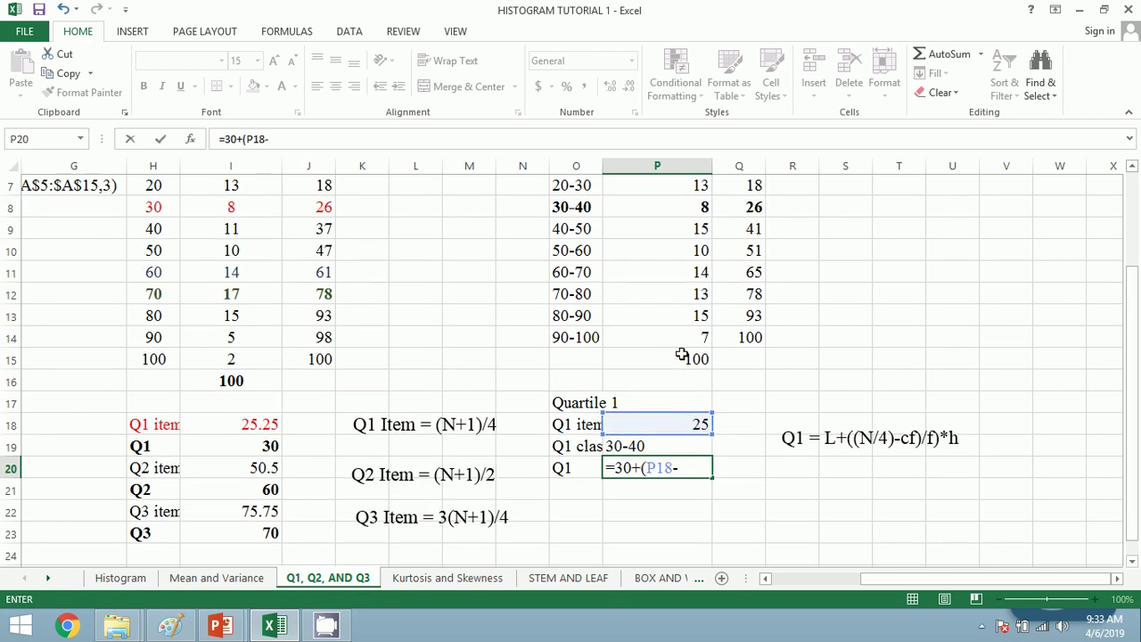
click(754, 186)
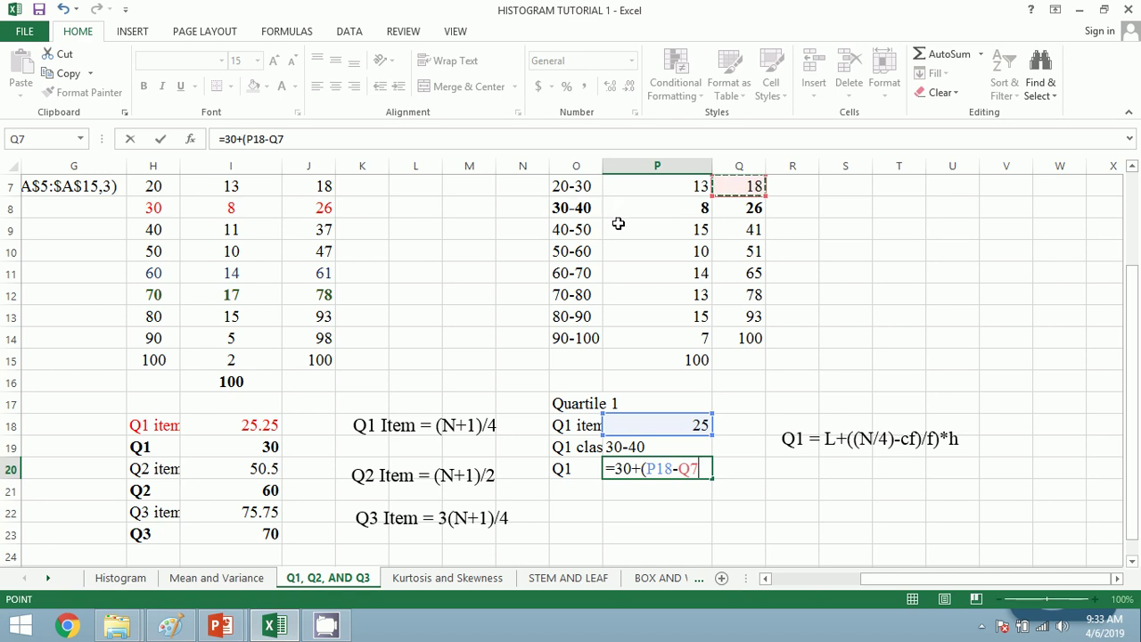
text()/)
click(688, 211)
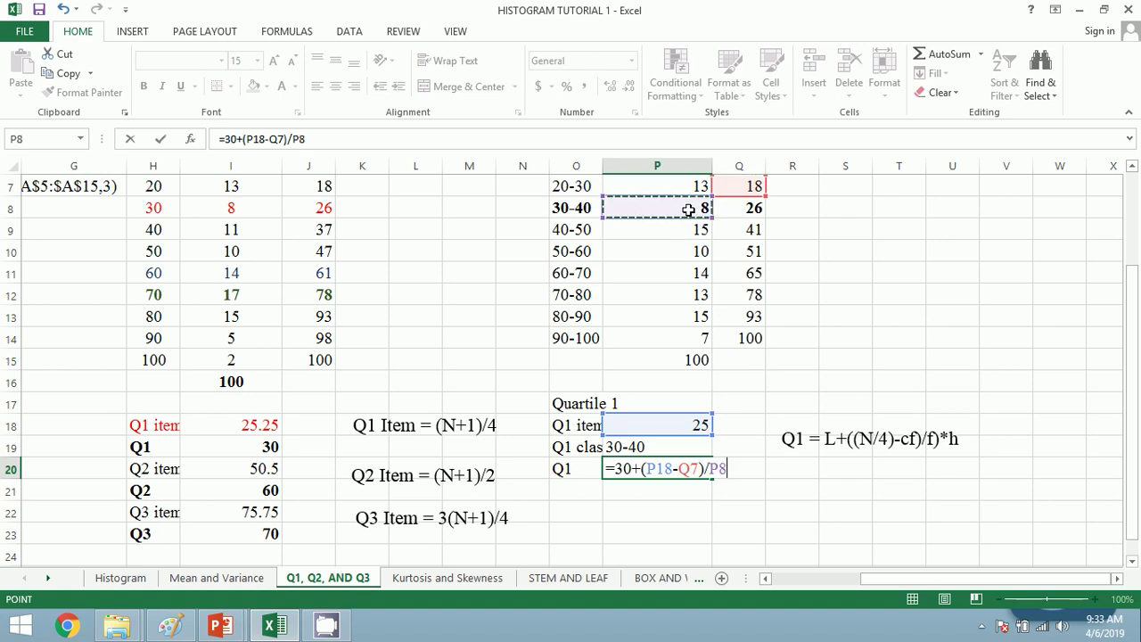
text(*)
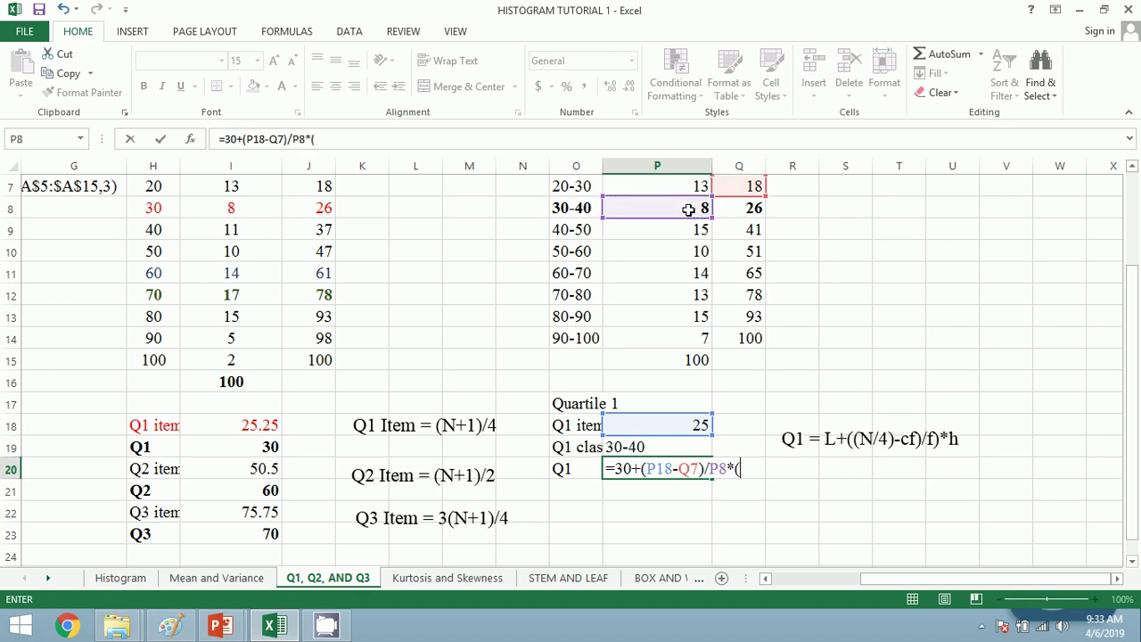
text((40-30))
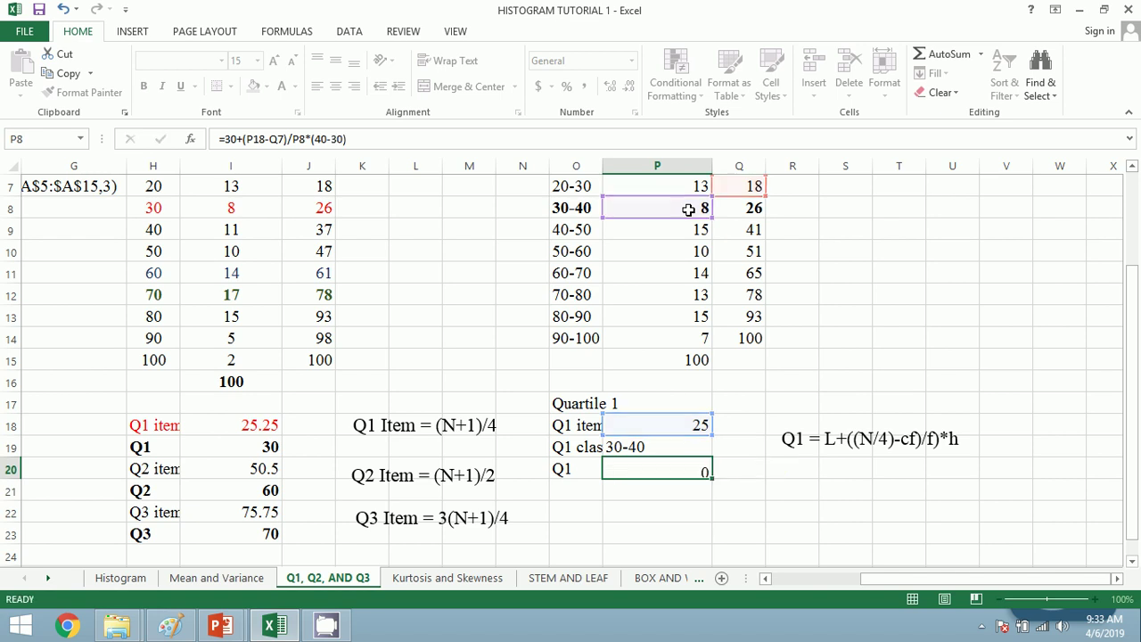
key(Return)
key(Up)
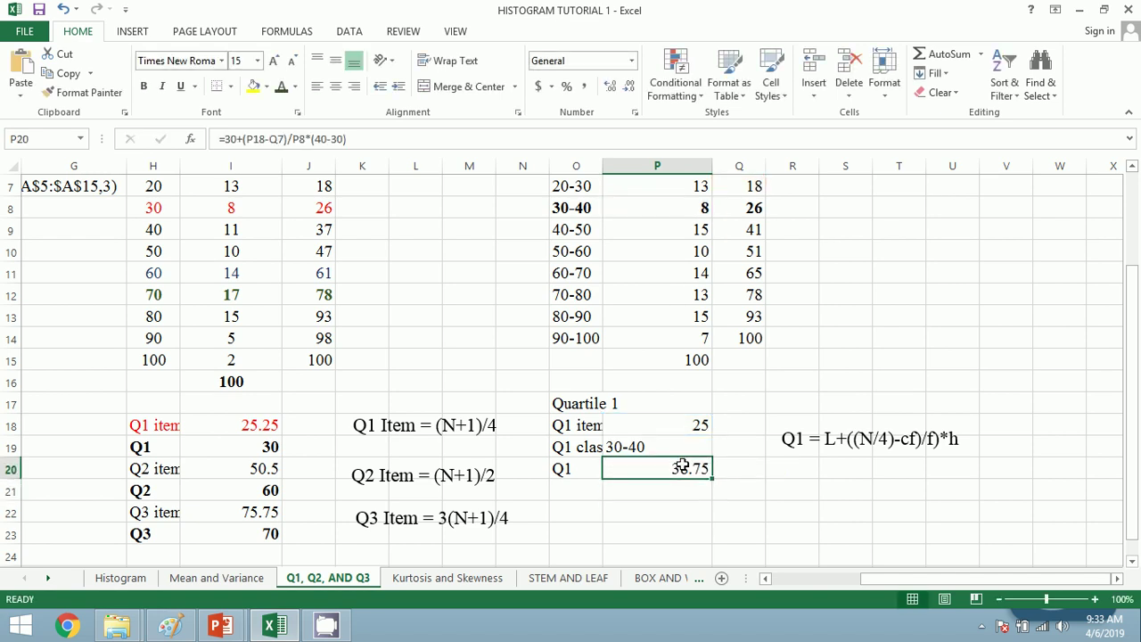
Step: Check the Q3 class cell and the Q3 result of 77.69230769
scroll(717, 479, down, 1)
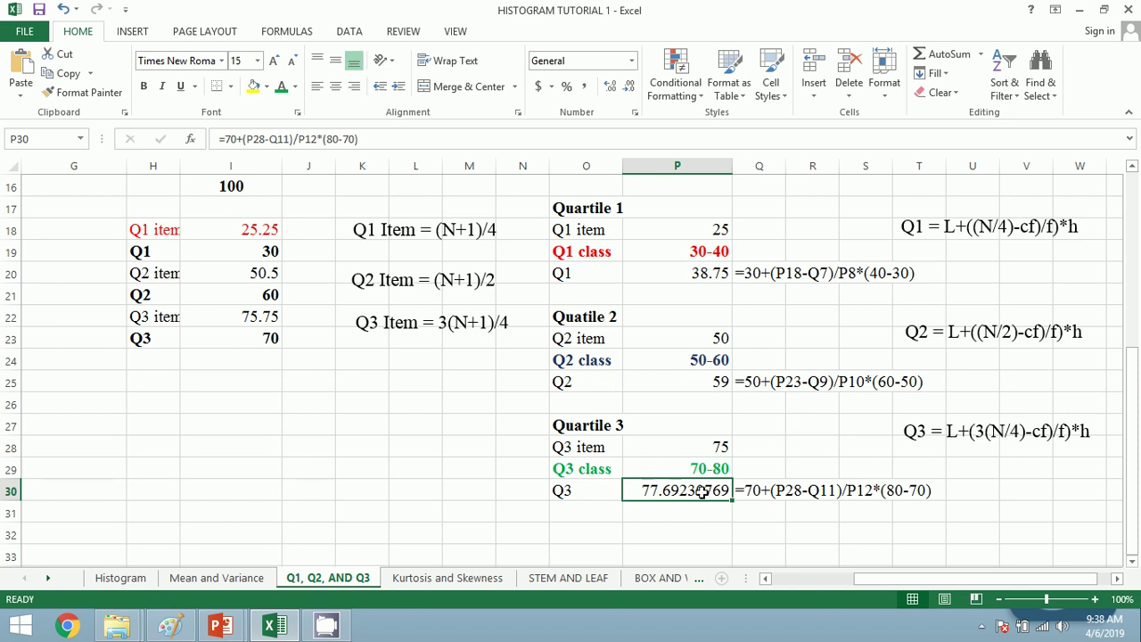
click(672, 467)
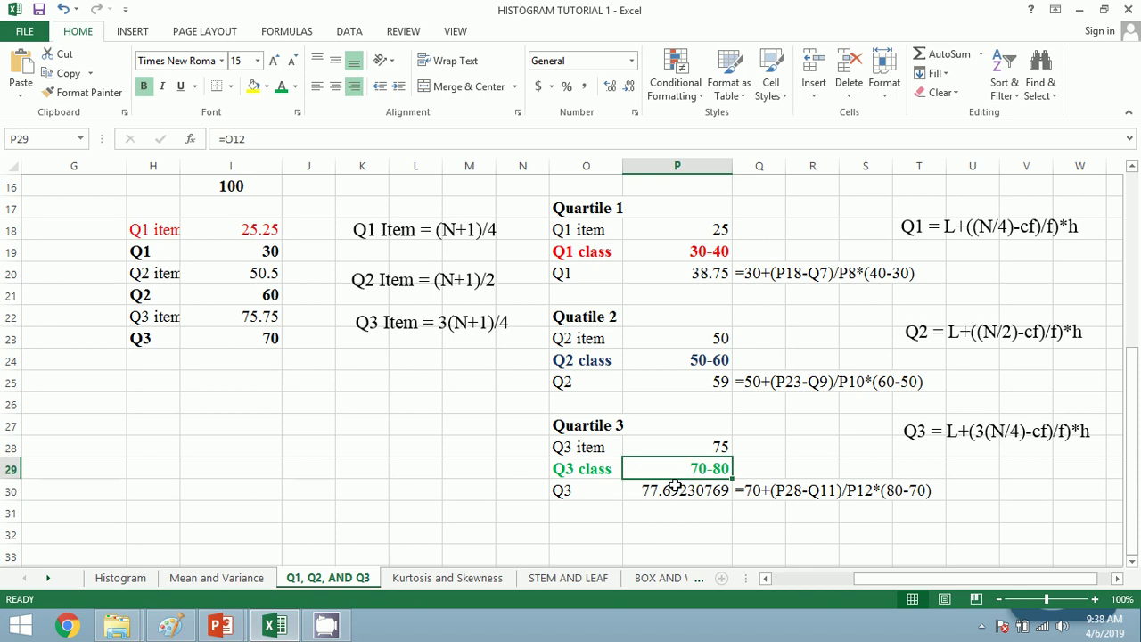
click(676, 487)
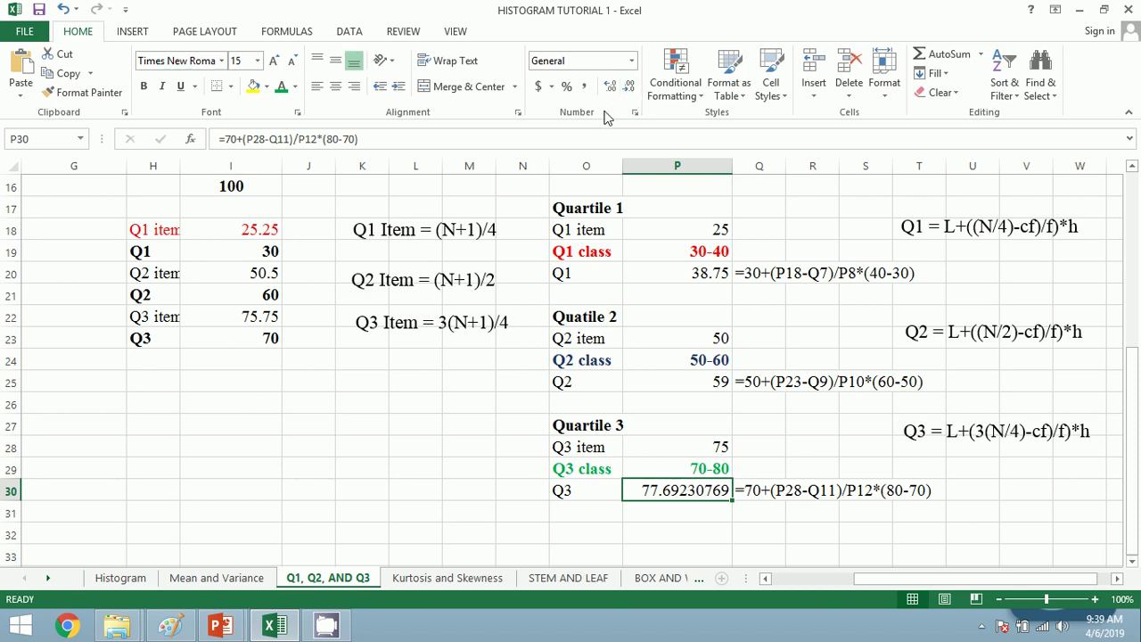
Step: Decrease the decimals on the Q3 result in P30 until it reads 77.69
click(629, 93)
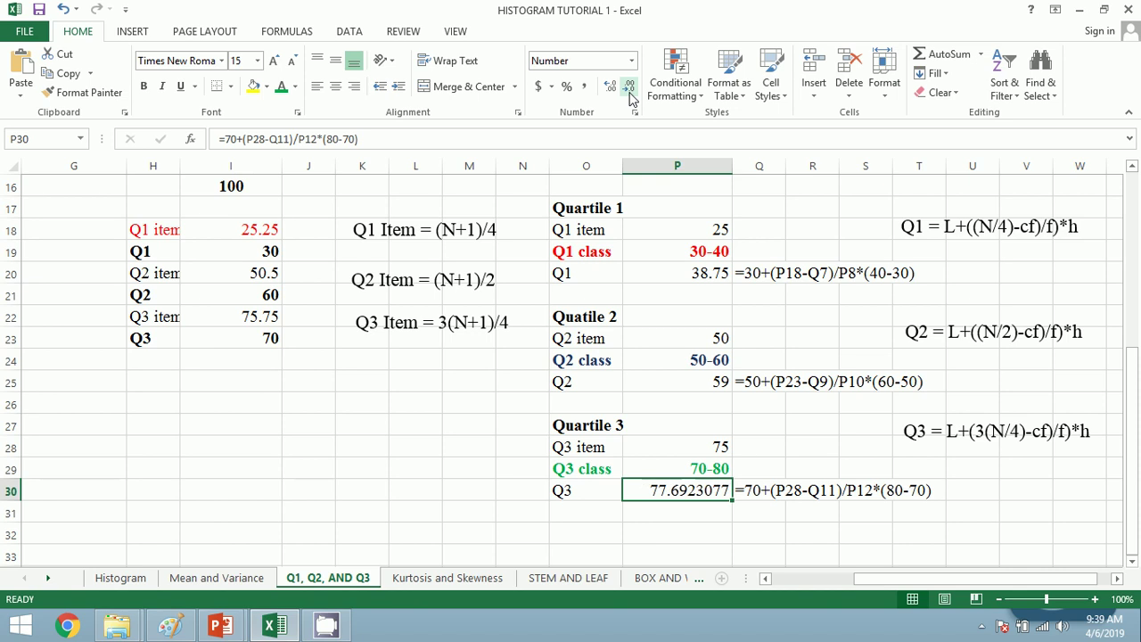
click(629, 93)
click(629, 92)
click(629, 92)
click(629, 93)
click(629, 92)
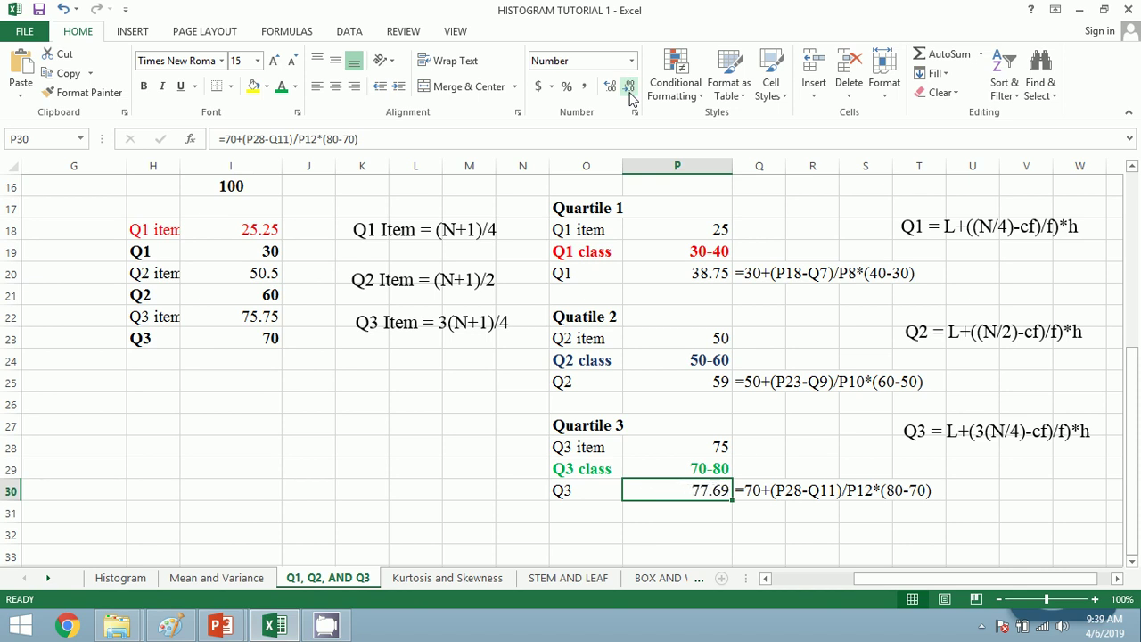
click(770, 468)
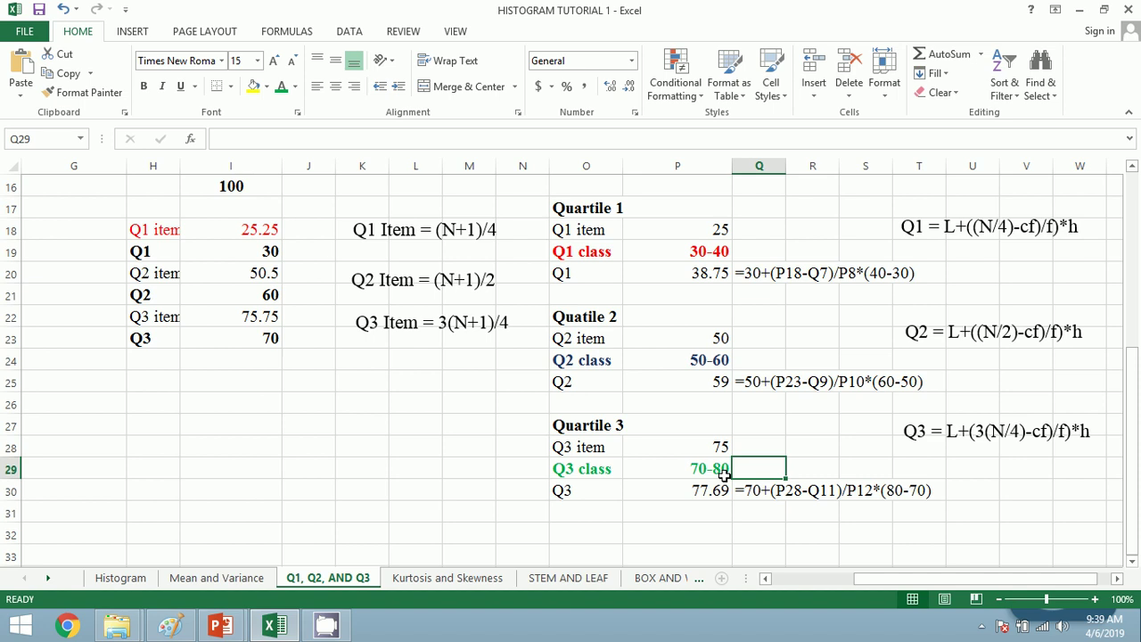
click(722, 472)
click(719, 488)
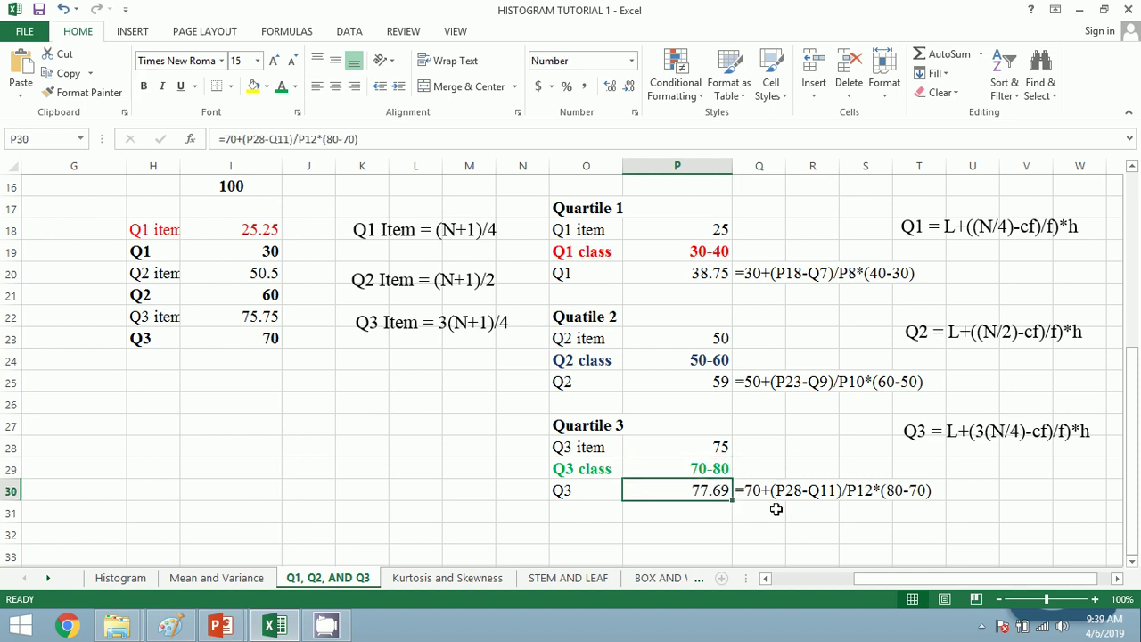
scroll(775, 509, up, 5)
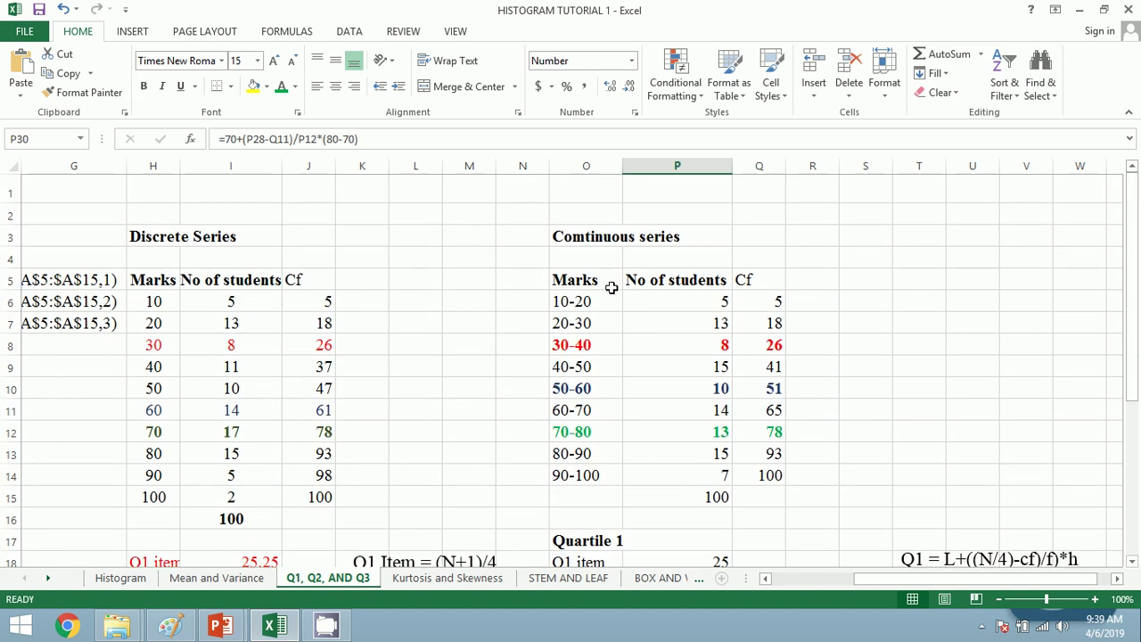
Step: Fix the Comtinuous typo so the heading reads Continuous series
double_click(572, 238)
key(shift+Right)
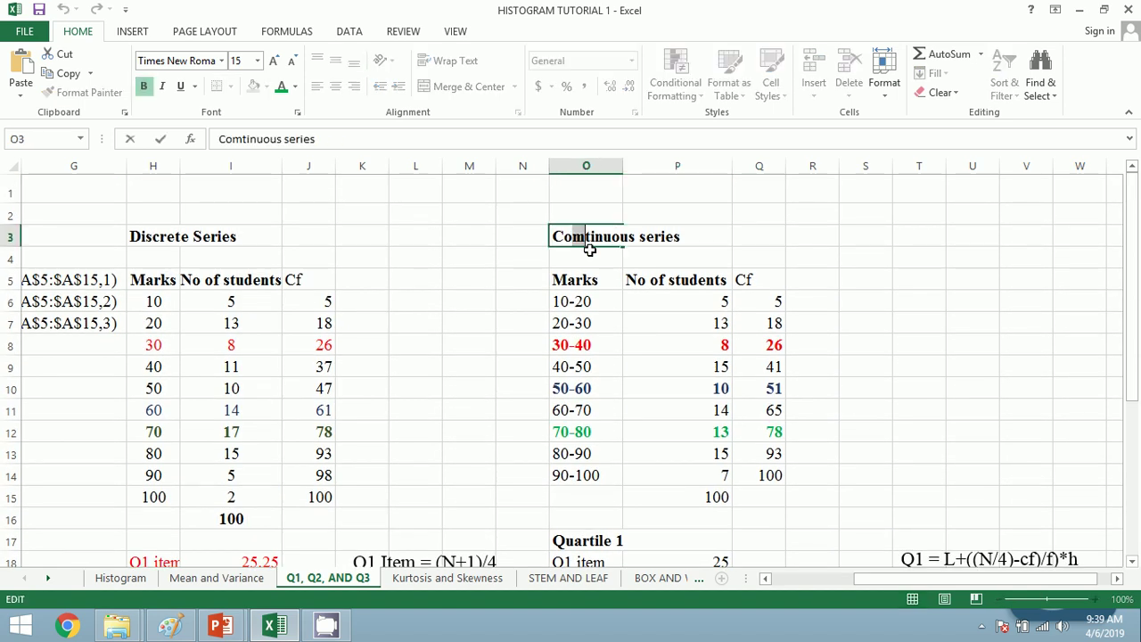
text(n)
click(577, 278)
Step: Scroll back across the sheet to review the quartiles of all three series
scroll(657, 361, down, 4)
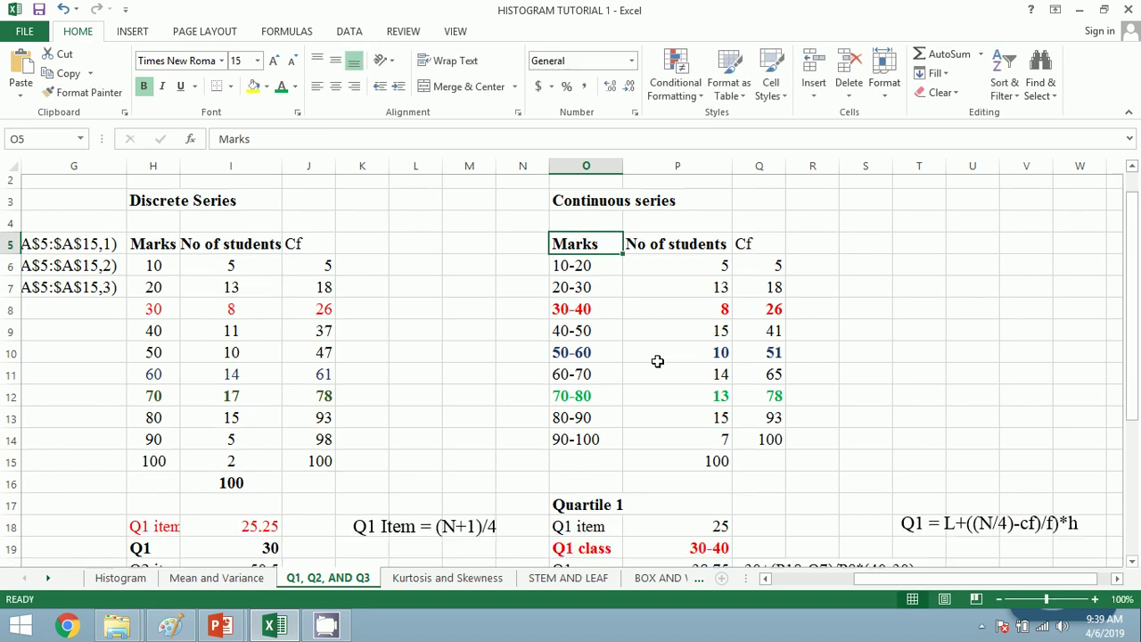
scroll(724, 427, up, 4)
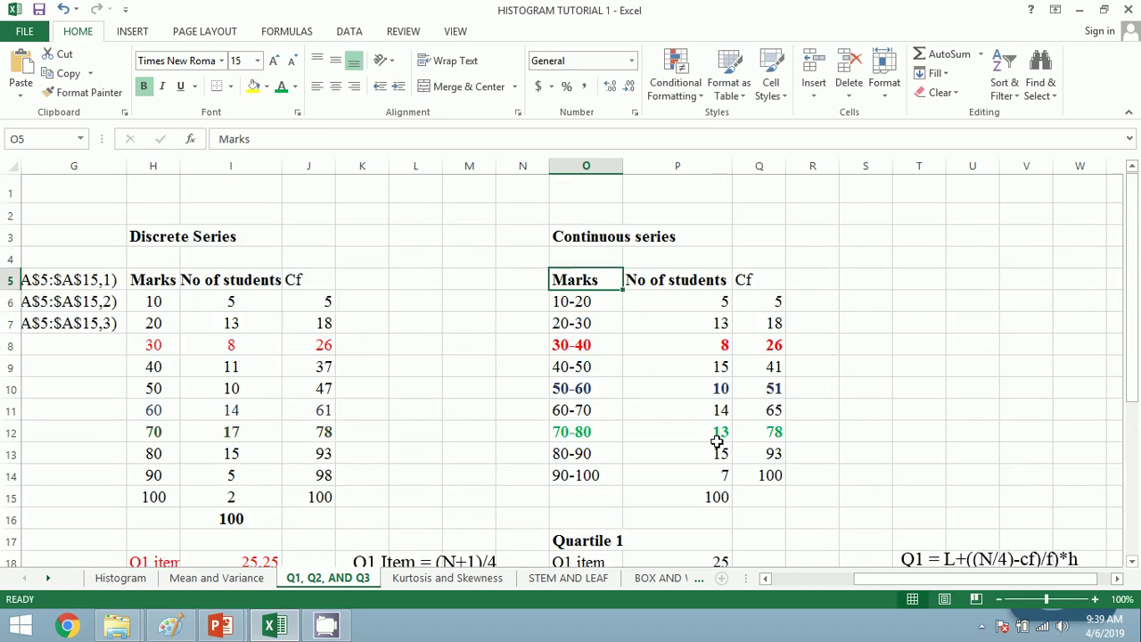
mouse_move(877, 583)
mouse_down()
mouse_move(763, 581)
mouse_move(860, 580)
mouse_up()
scroll(734, 430, down, 4)
scroll(711, 423, down, 1)
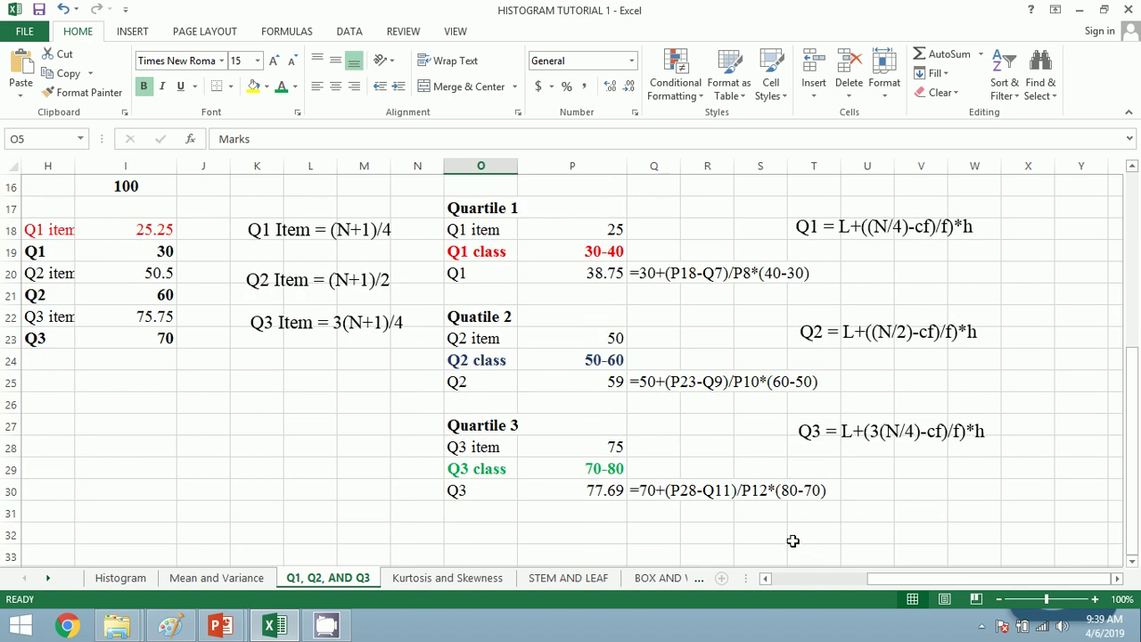
scroll(766, 517, up, 5)
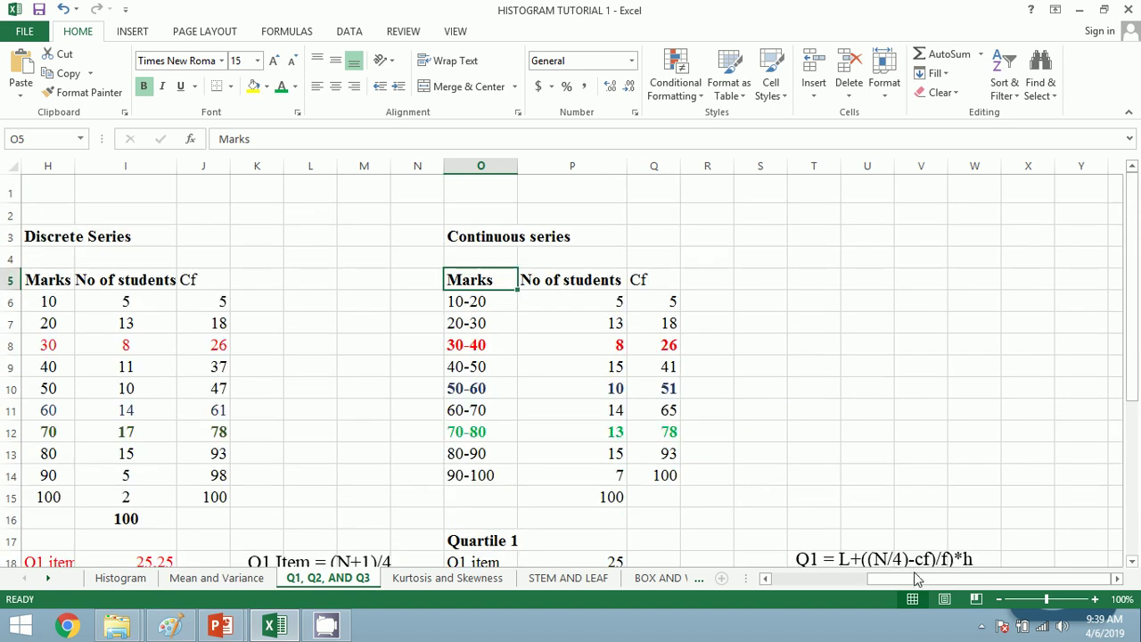
drag(919, 579, 821, 579)
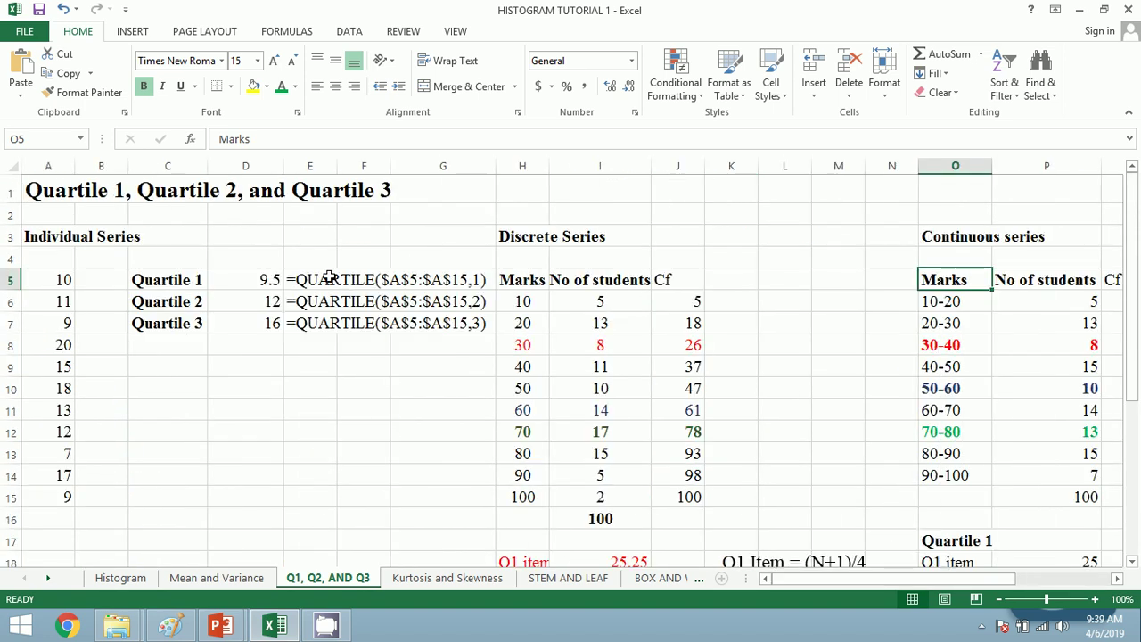